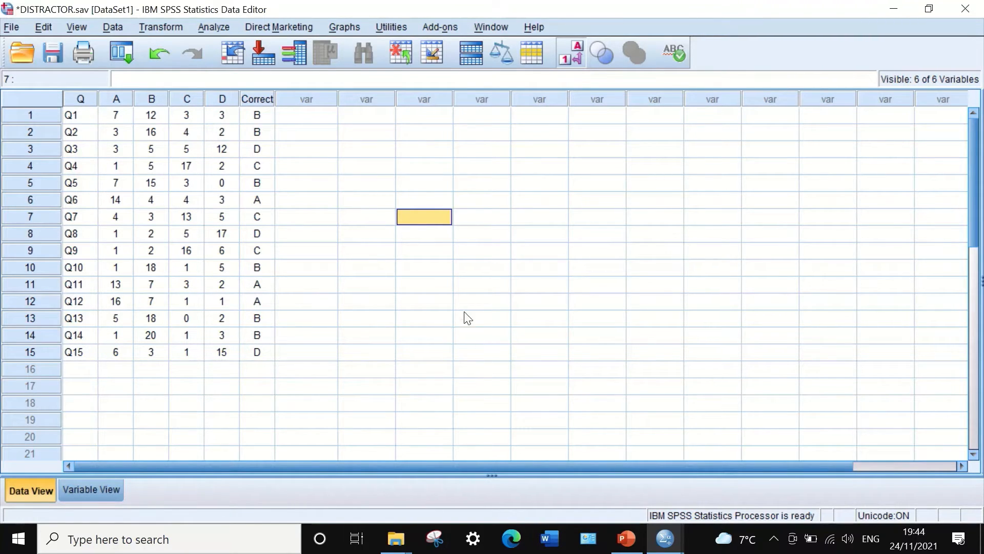
# Step: Start a new Compute Variable operation, clear the previous settings and name the target variable OptionA
pyautogui.click(161, 27)
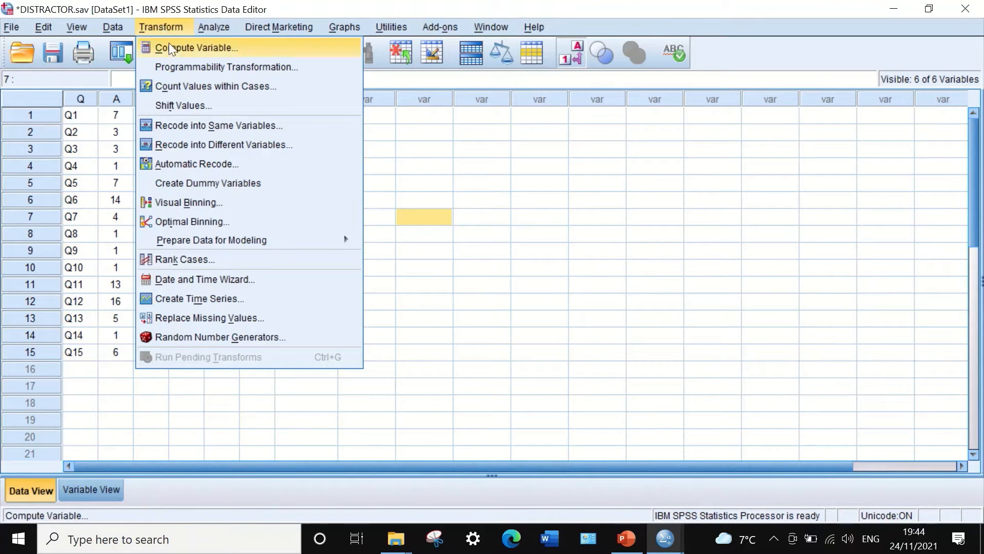
pyautogui.click(173, 48)
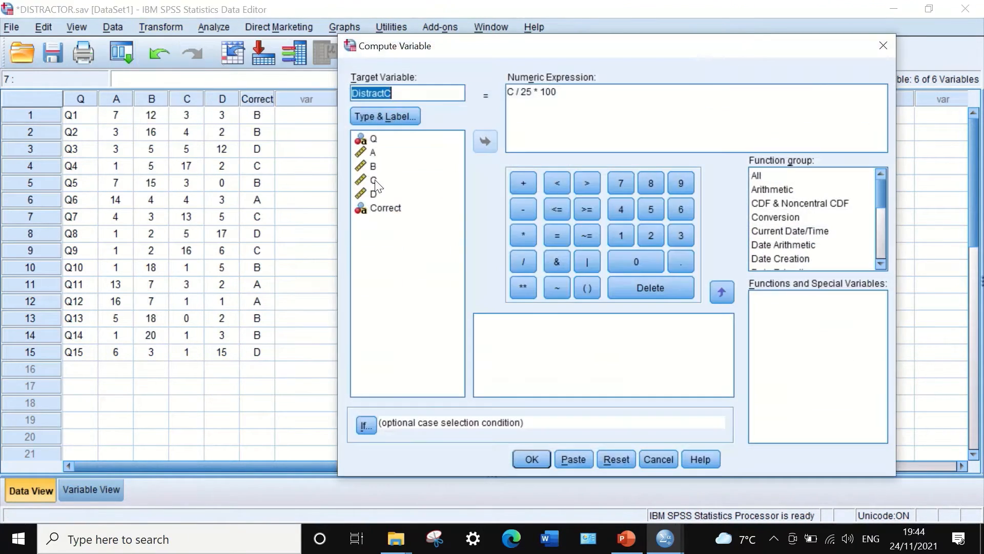
pyautogui.moveTo(507, 49); pyautogui.dragTo(466, 44)
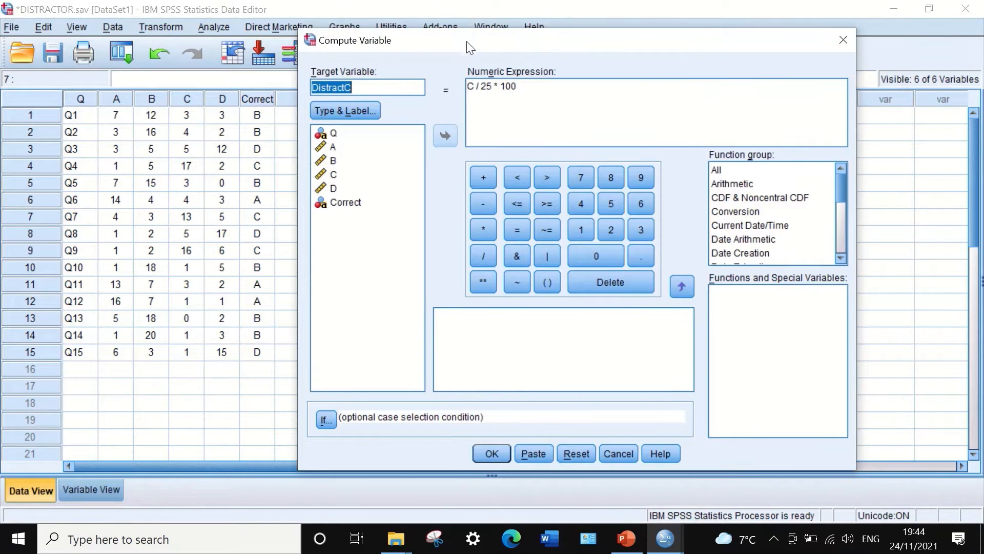
pyautogui.click(576, 452)
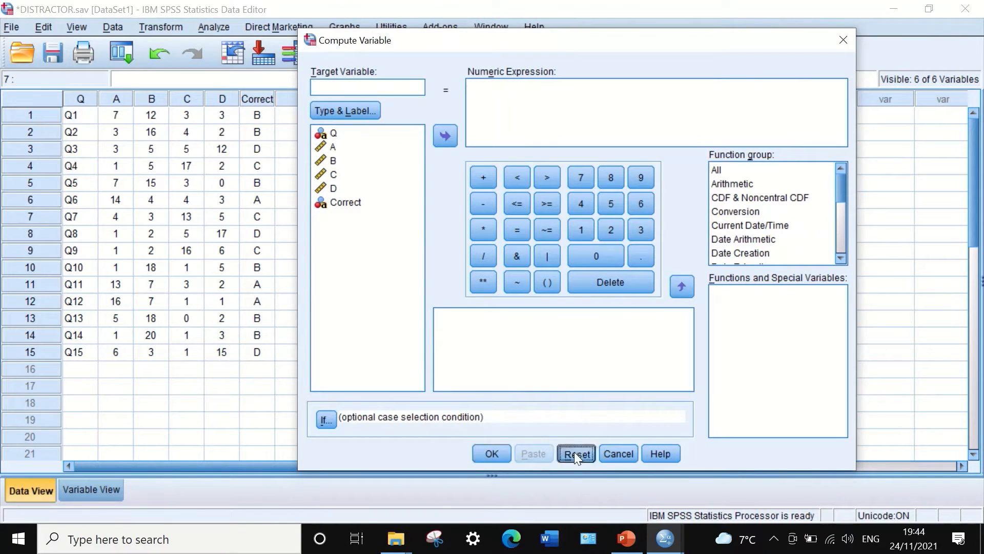
pyautogui.click(343, 90)
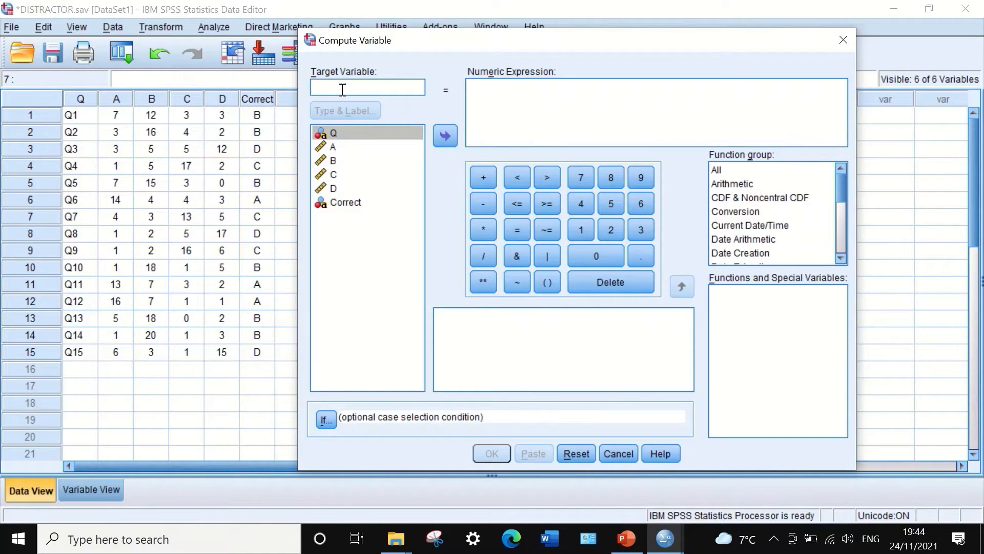
pyautogui.write('Optio')
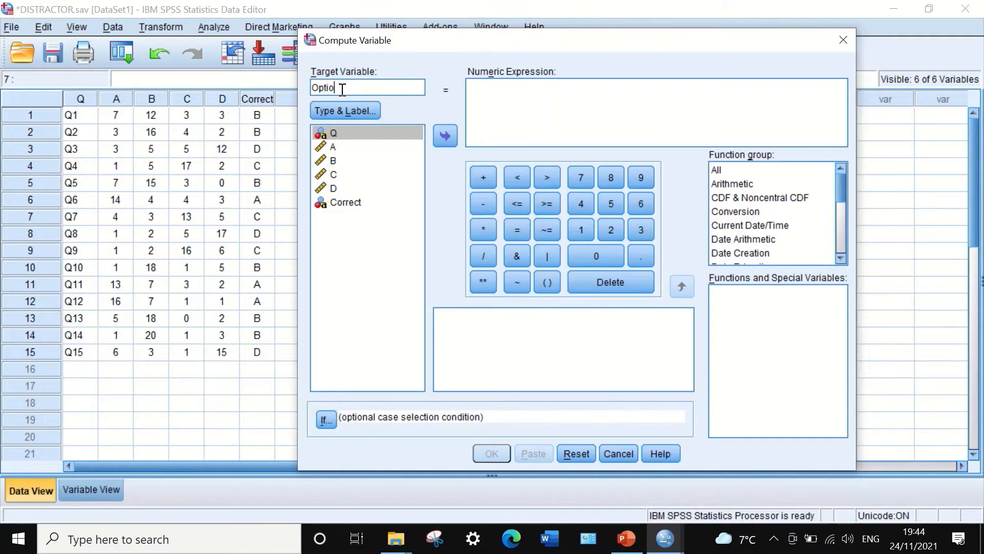
pyautogui.write('nA')
# Step: Compute OptionA with the numeric expression A / 25 * 100 and return to the data
pyautogui.click(334, 148)
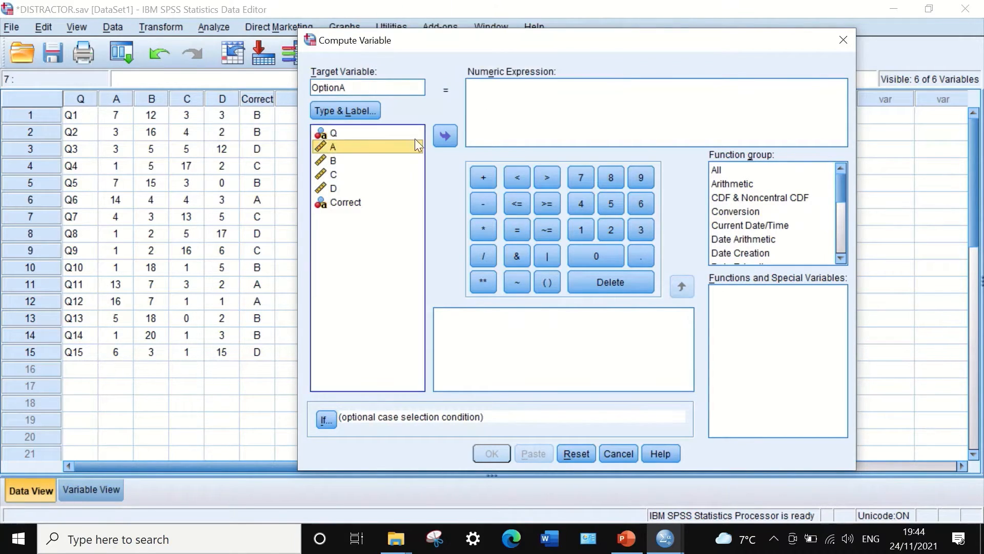
pyautogui.click(444, 136)
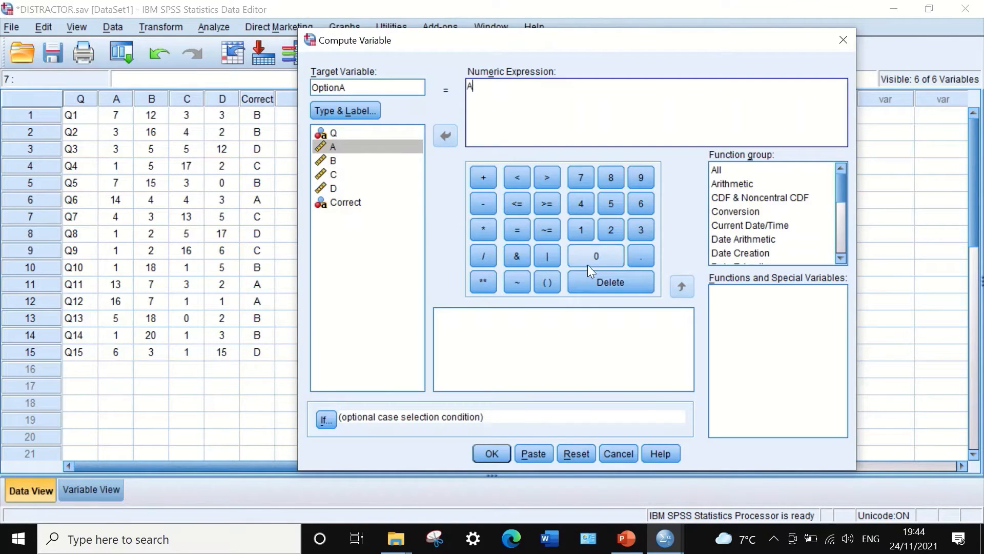
pyautogui.click(484, 259)
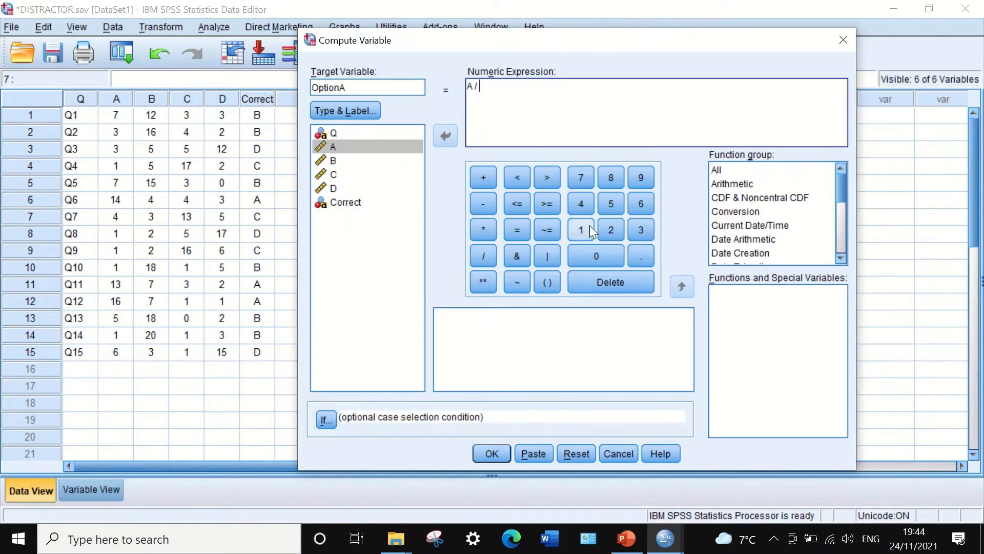
pyautogui.click(612, 230)
pyautogui.click(611, 202)
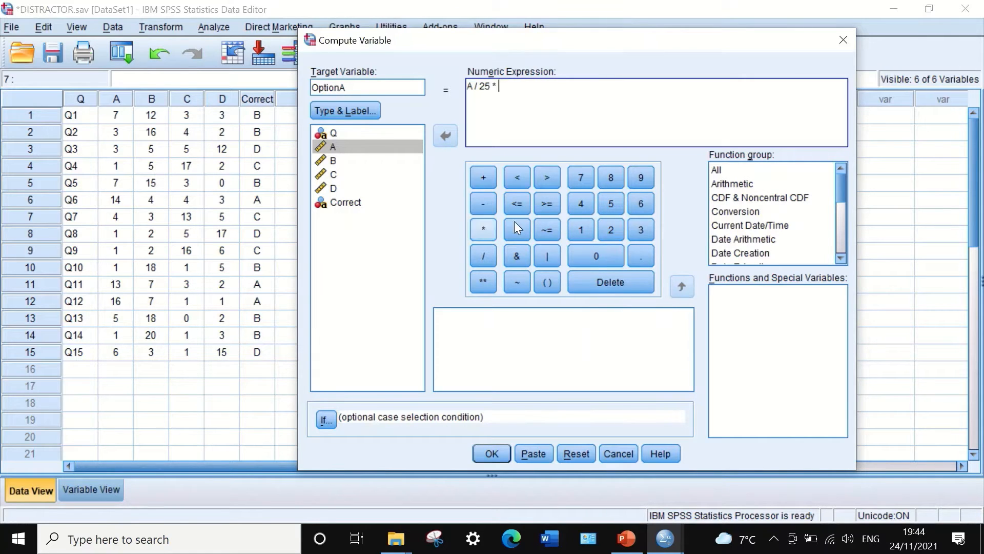
pyautogui.click(574, 223)
pyautogui.click(580, 256)
pyautogui.click(581, 257)
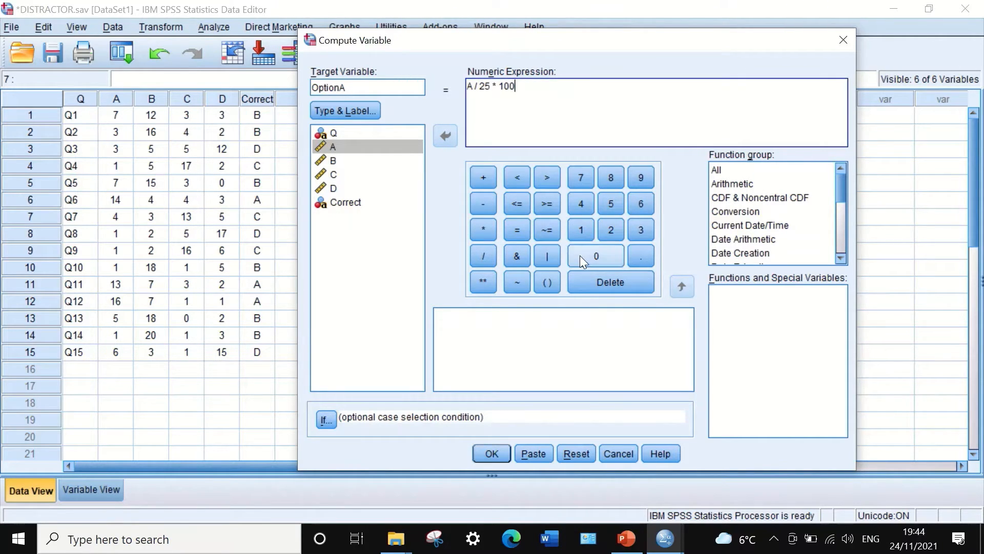
pyautogui.click(493, 454)
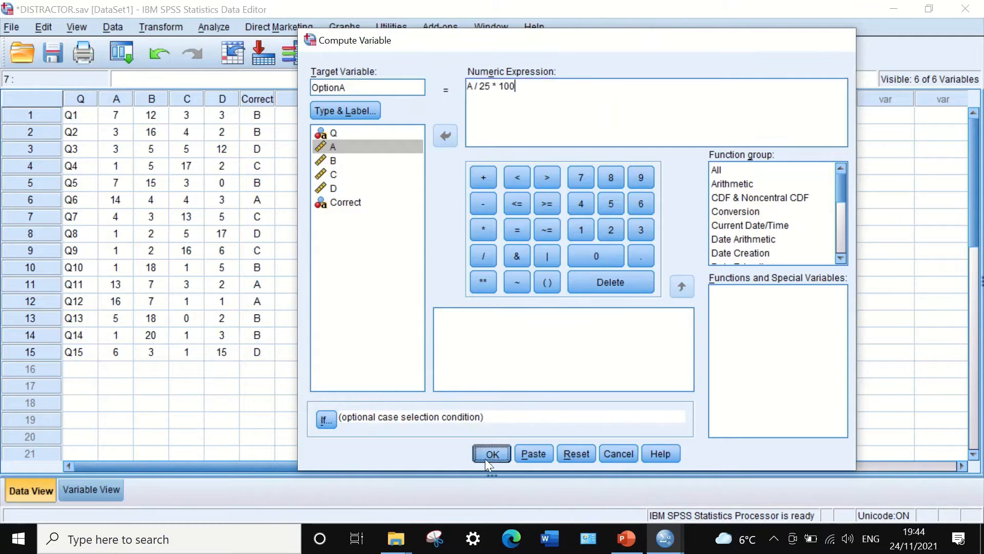
pyautogui.click(892, 14)
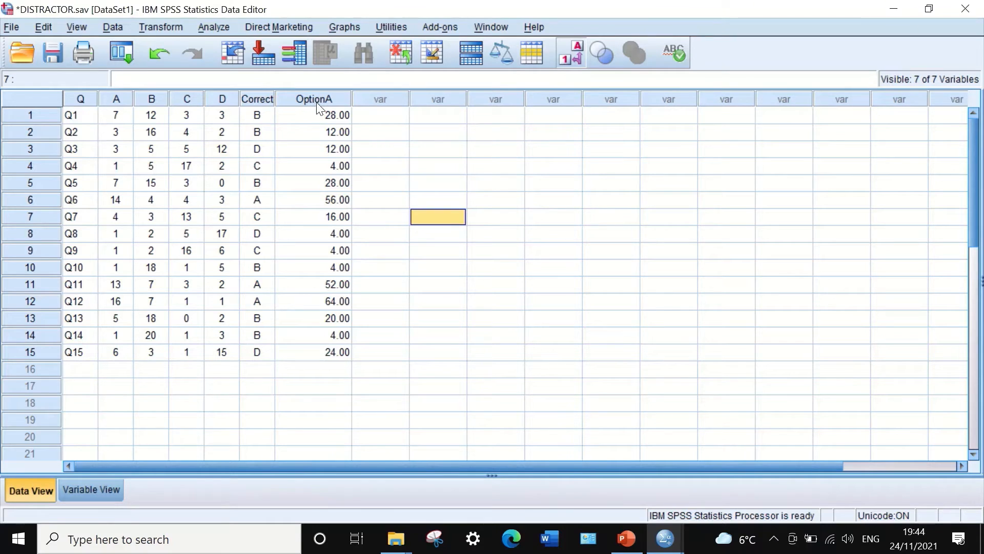
# Step: Set the number of decimals of the OptionA variable to 0 in its variable definition
pyautogui.click(79, 488)
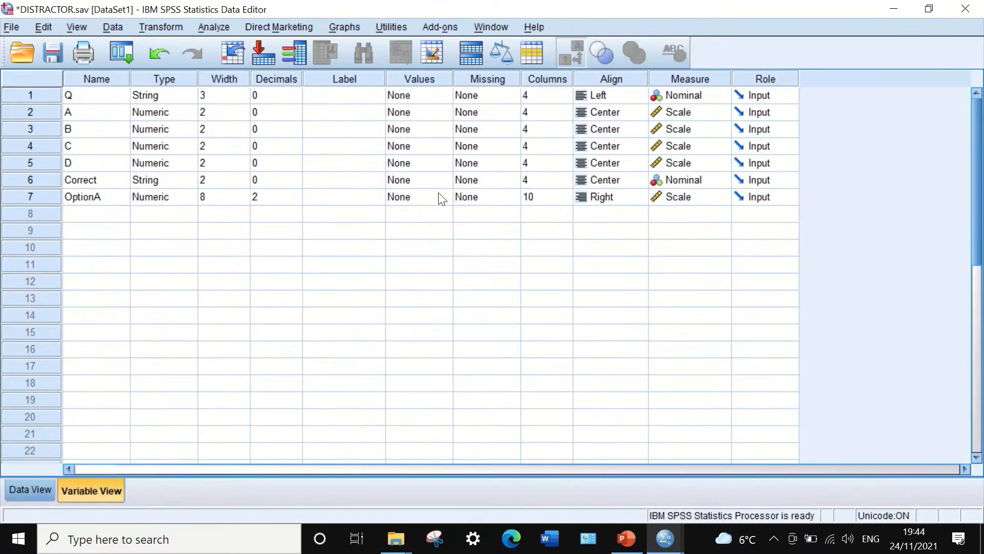
pyautogui.click(287, 198)
pyautogui.click(291, 200)
pyautogui.click(294, 200)
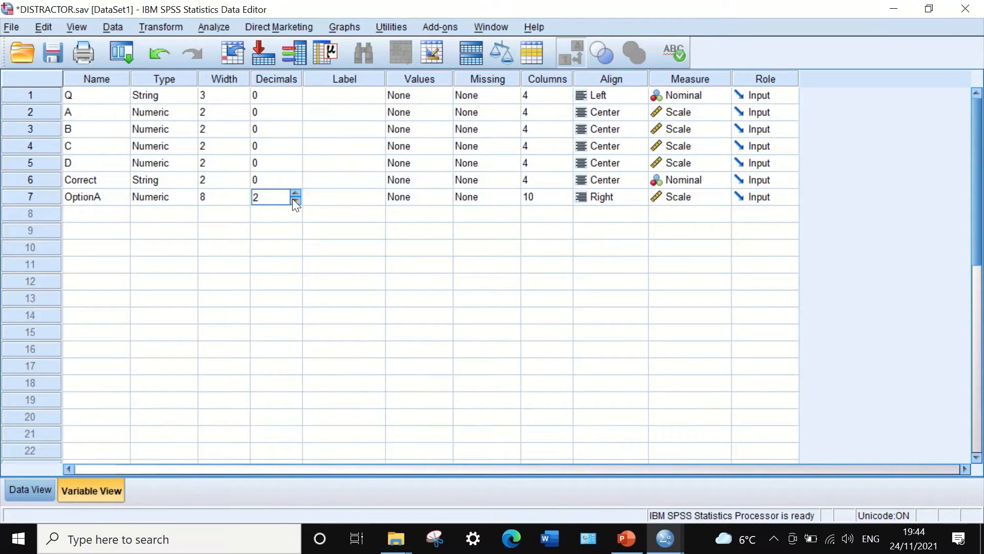
pyautogui.click(294, 200)
# Step: Set OptionA's column width to 5 and its alignment to Center, and return to the data values
pyautogui.click(552, 199)
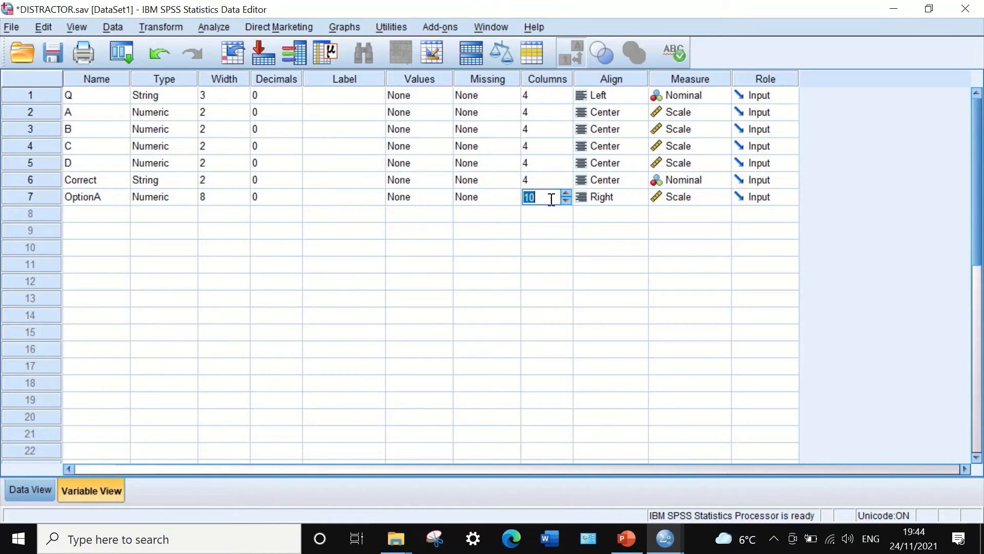
pyautogui.click(566, 201)
pyautogui.click(566, 201)
pyautogui.click(566, 201)
pyautogui.click(566, 201)
pyautogui.click(567, 201)
pyautogui.click(639, 197)
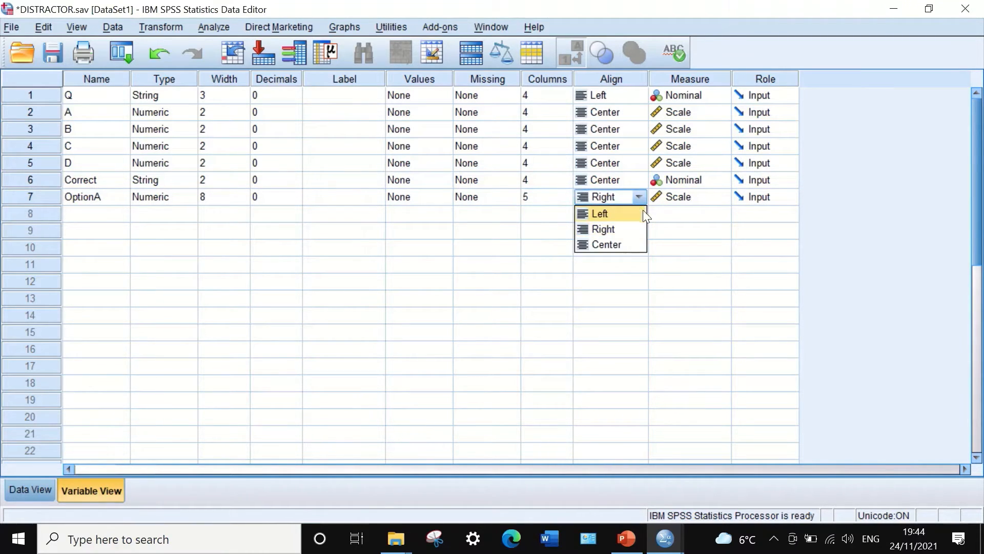
pyautogui.click(614, 244)
pyautogui.click(27, 489)
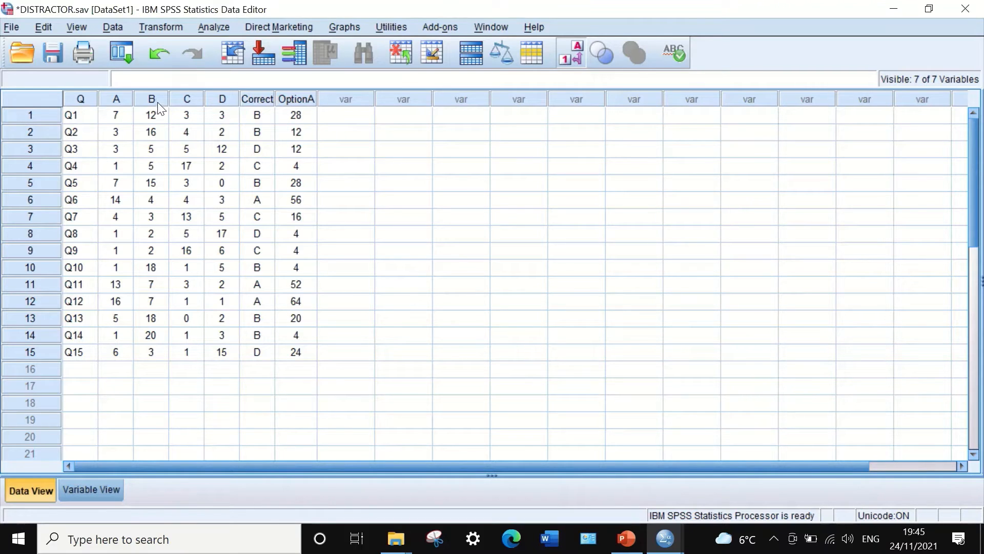
# Step: Start another Compute Variable operation with cleared settings and name the target variable OptionB
pyautogui.click(168, 26)
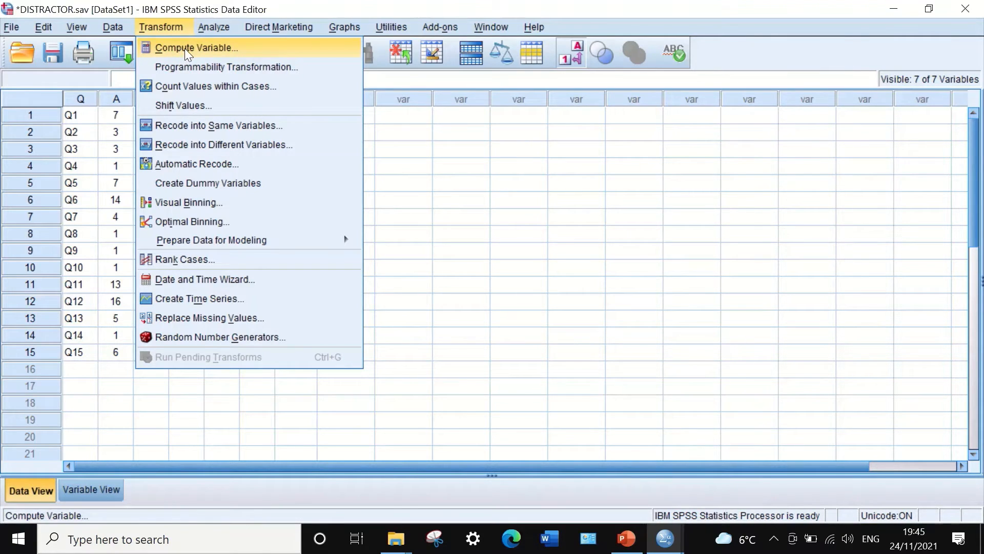
pyautogui.click(185, 49)
pyautogui.click(582, 452)
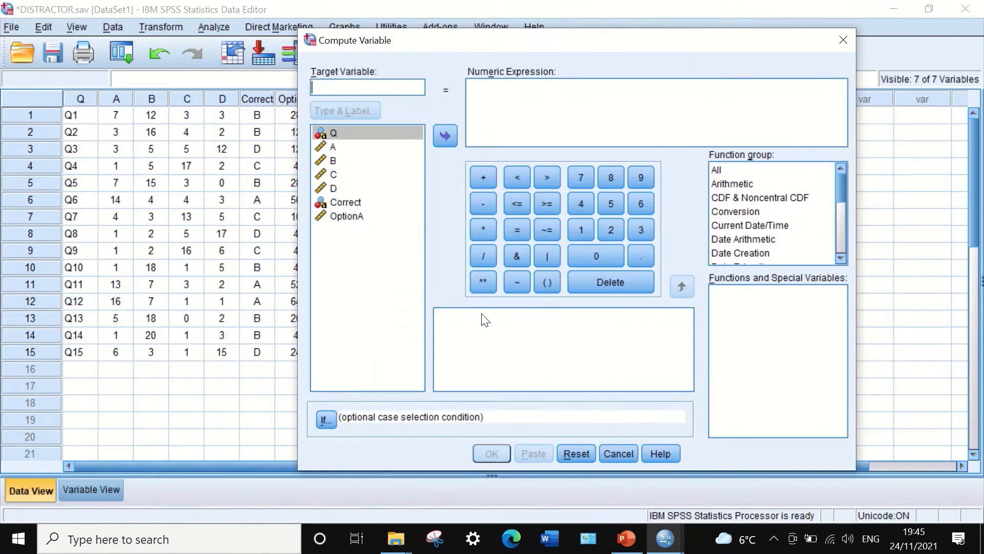
pyautogui.write('O')
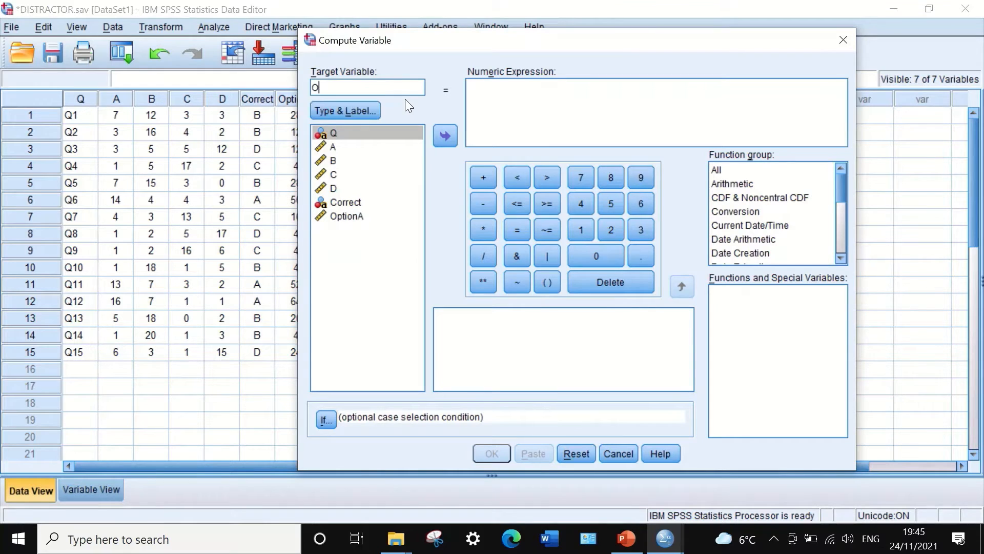
pyautogui.write('ptionB')
# Step: Compute OptionB with the numeric expression B / 25 * 100 and return to the data
pyautogui.click(354, 161)
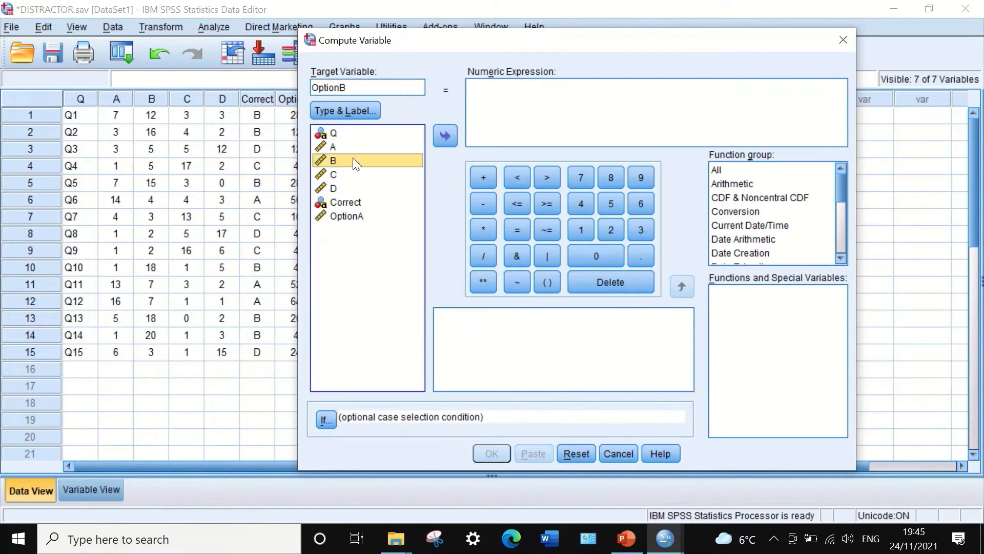
pyautogui.click(441, 136)
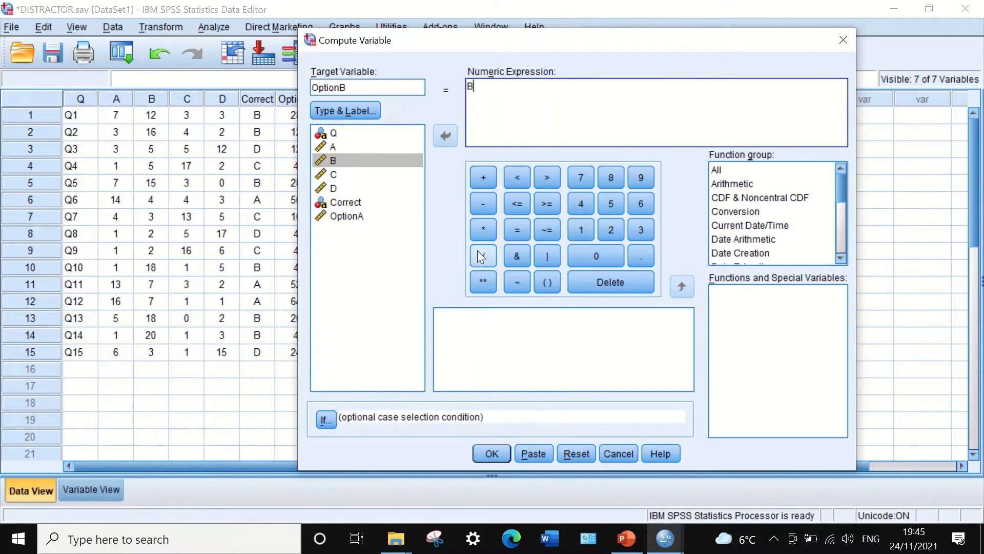
pyautogui.click(605, 226)
pyautogui.click(608, 202)
pyautogui.click(482, 232)
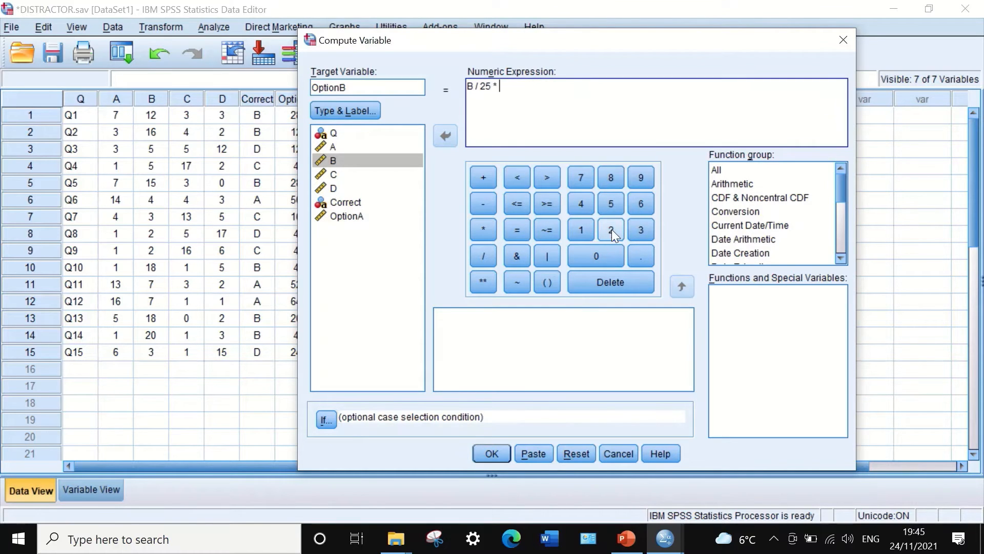
pyautogui.click(581, 228)
pyautogui.click(594, 257)
pyautogui.click(593, 258)
pyautogui.click(492, 453)
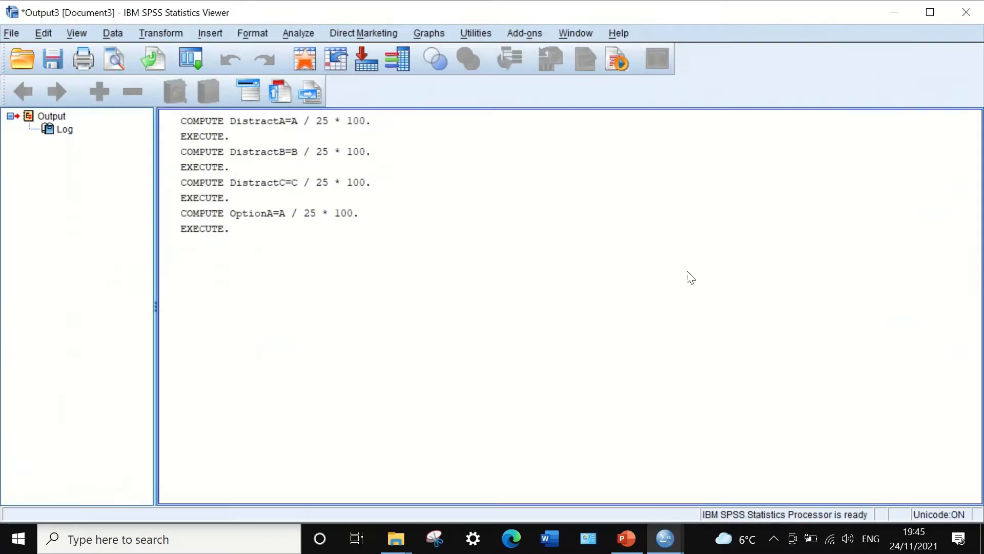
pyautogui.click(896, 8)
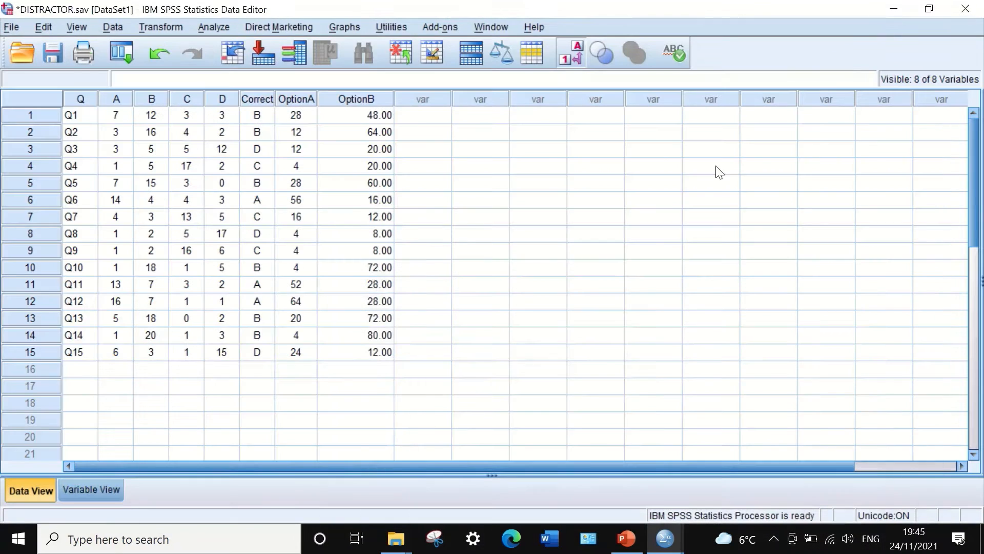
# Step: Set the number of decimals of the OptionB variable to 0 in its variable definition
pyautogui.click(82, 488)
pyautogui.click(279, 218)
pyautogui.click(296, 218)
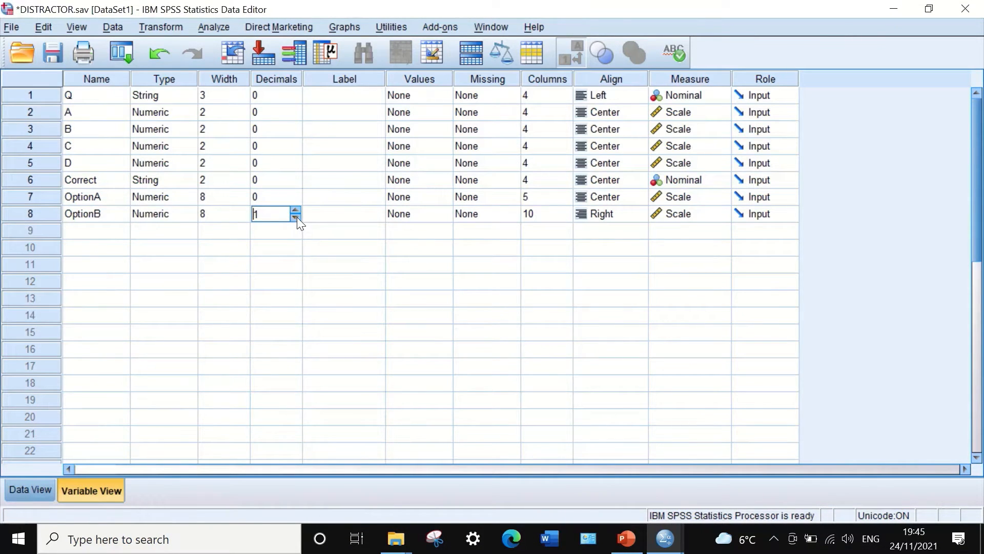
pyautogui.click(296, 218)
# Step: Set OptionB's column width to 5 and its alignment to Center, and return to the data values
pyautogui.click(540, 215)
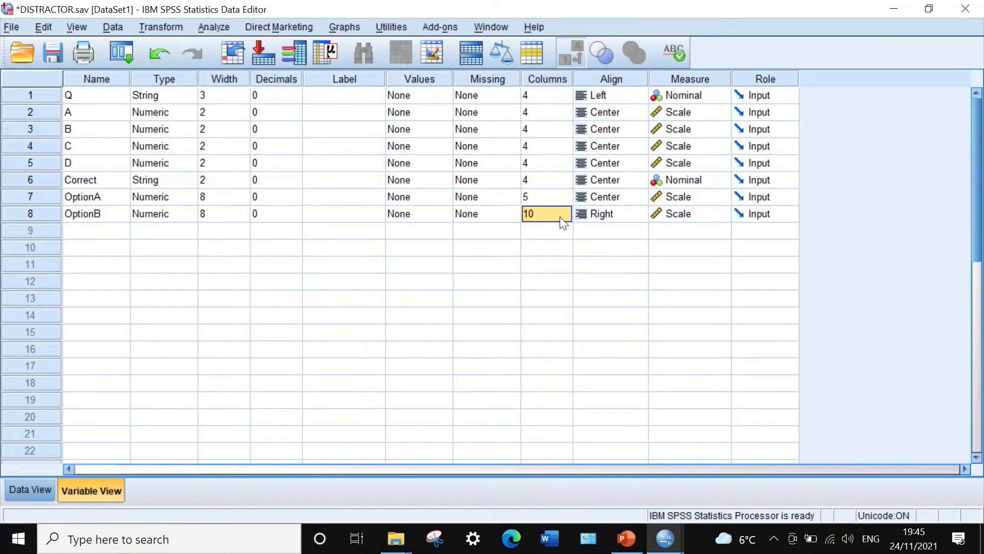
pyautogui.click(561, 217)
pyautogui.tripleClick(566, 222)
pyautogui.click(610, 221)
pyautogui.click(614, 220)
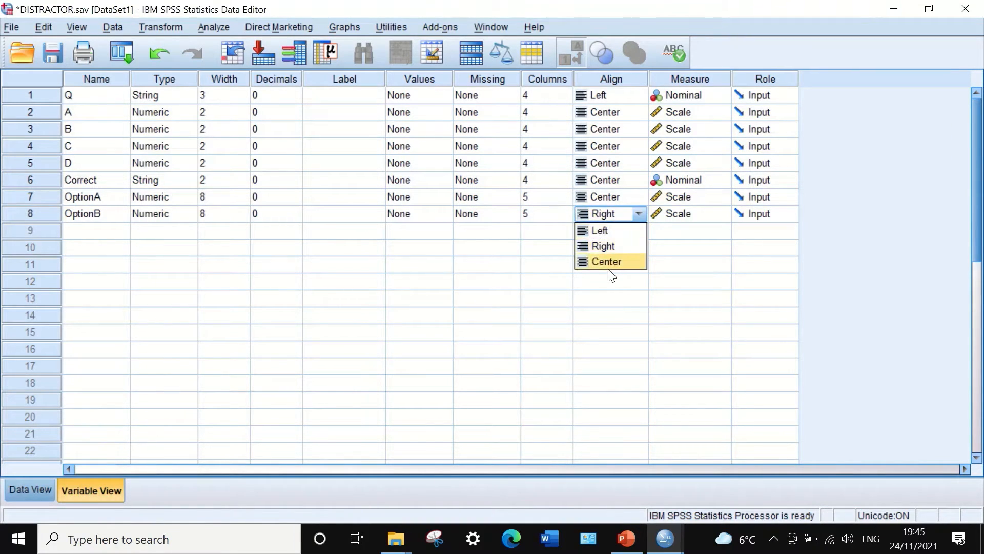
pyautogui.click(610, 263)
pyautogui.click(6, 491)
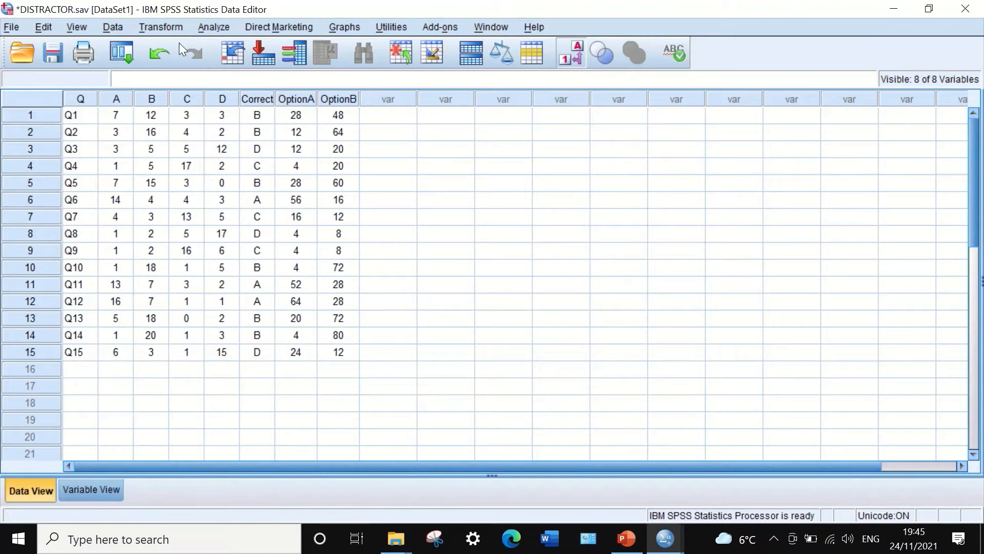
# Step: Start another Compute Variable operation with cleared settings and name the target variable OptionC
pyautogui.click(155, 26)
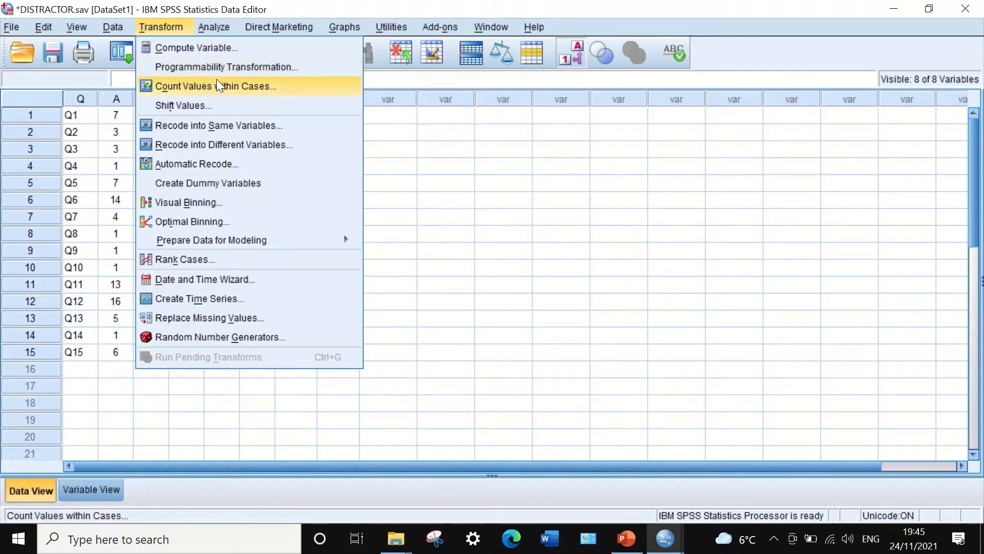
pyautogui.click(218, 47)
pyautogui.click(576, 454)
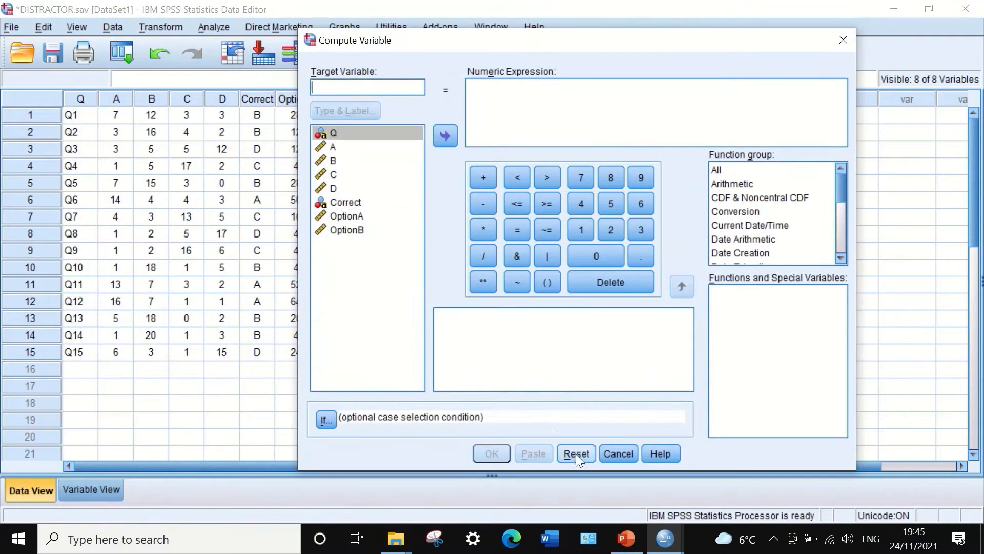
pyautogui.write('OptionC')
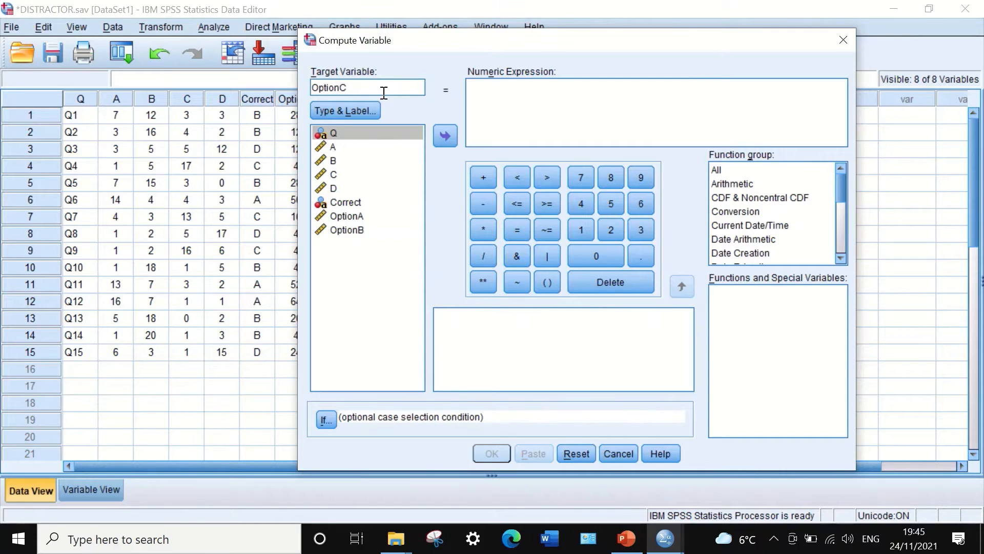
# Step: Compute OptionC with the numeric expression C / 25 * 100 and return to the data
pyautogui.click(338, 174)
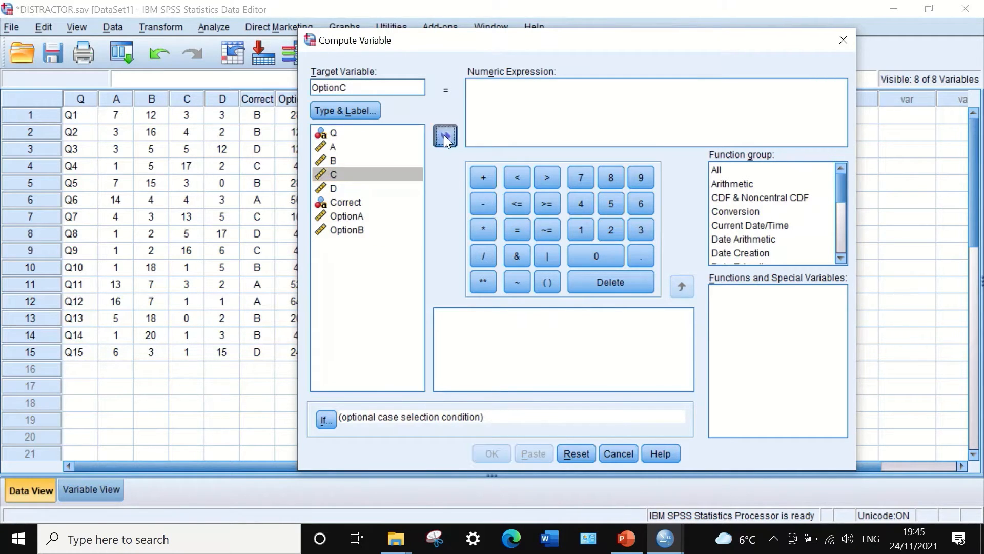
pyautogui.click(444, 135)
pyautogui.click(491, 259)
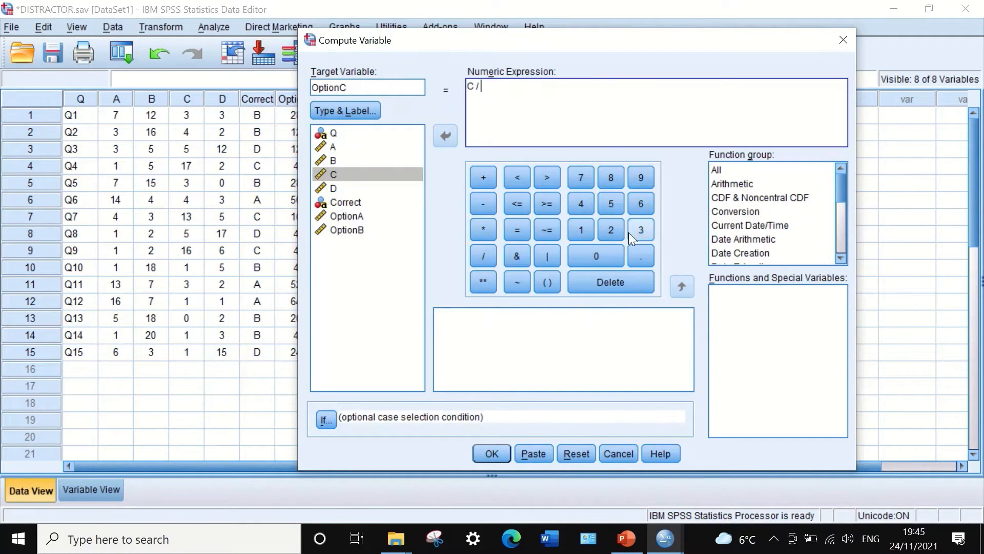
pyautogui.click(609, 227)
pyautogui.click(606, 200)
pyautogui.click(484, 229)
pyautogui.click(573, 235)
pyautogui.click(576, 251)
pyautogui.click(576, 251)
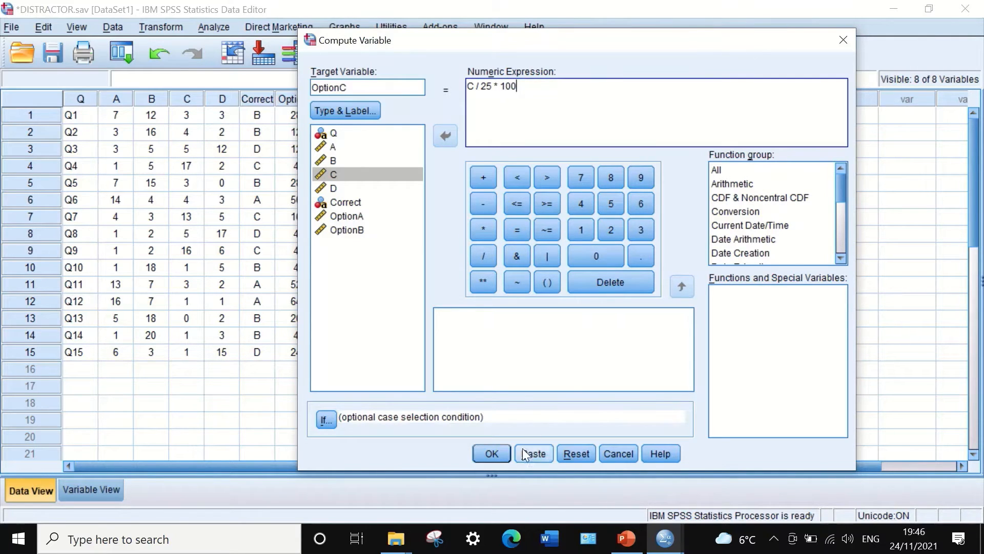
pyautogui.click(491, 454)
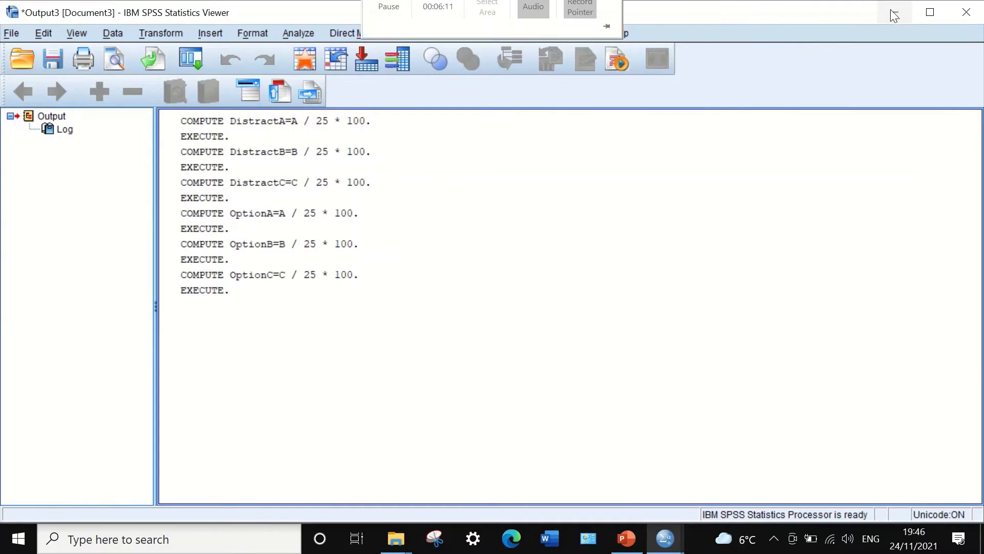
pyautogui.click(895, 13)
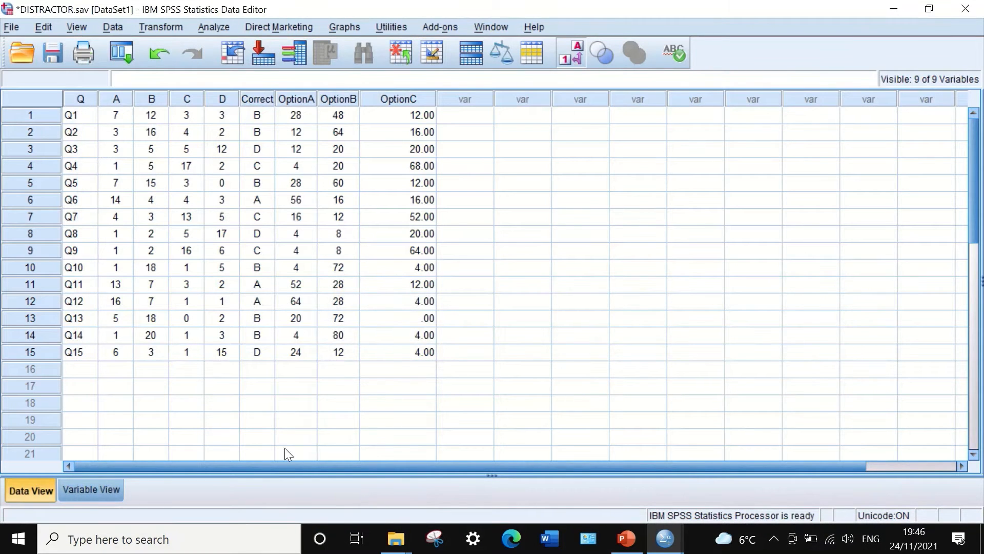
# Step: Set the number of decimals of the OptionC variable to 0 in its variable definition
pyautogui.click(81, 487)
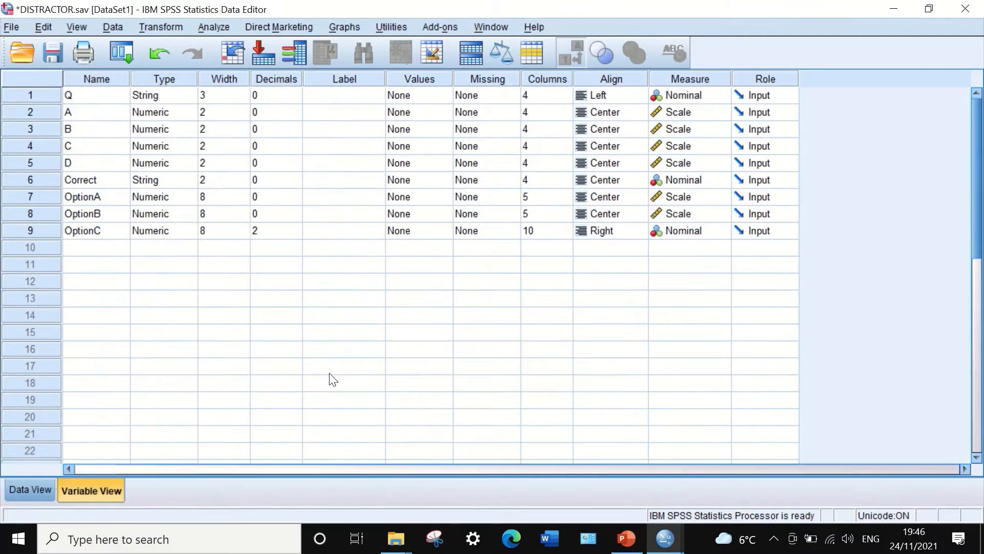
pyautogui.click(285, 231)
pyautogui.click(296, 234)
pyautogui.click(295, 234)
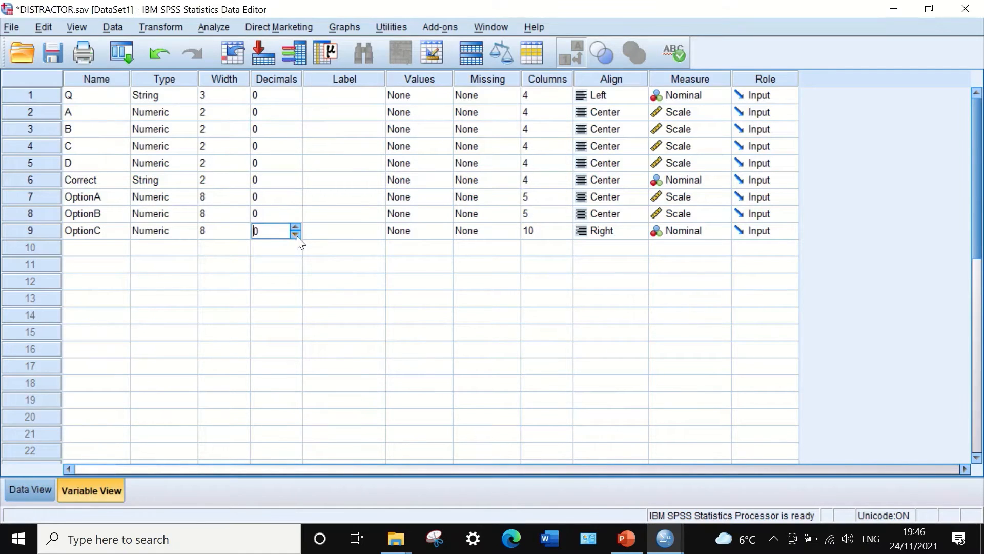
# Step: Set OptionC's column width to 5 and its alignment to Center, and return to the data values
pyautogui.click(551, 234)
pyautogui.click(568, 236)
pyautogui.click(568, 236)
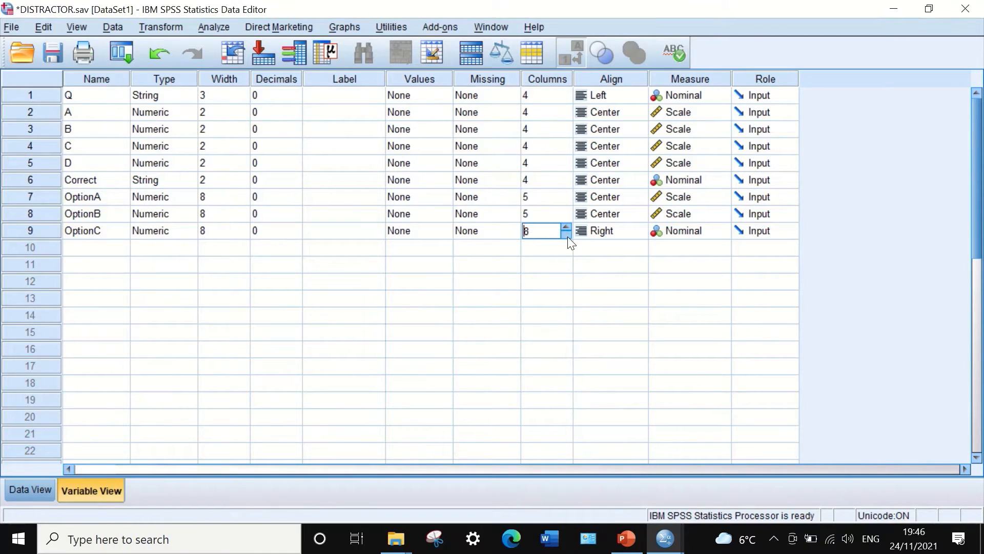
pyautogui.click(568, 236)
pyautogui.click(568, 237)
pyautogui.click(568, 237)
pyautogui.click(622, 237)
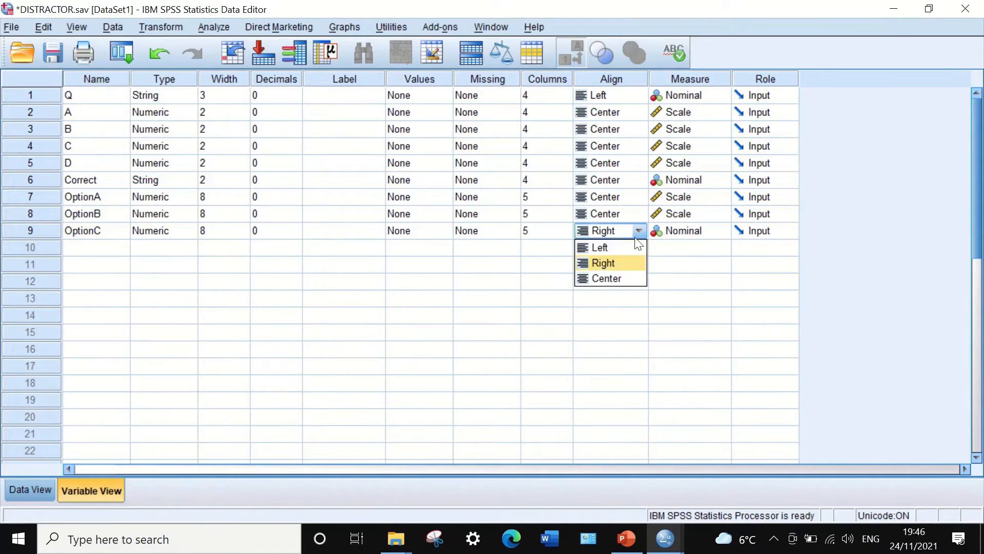
pyautogui.click(622, 277)
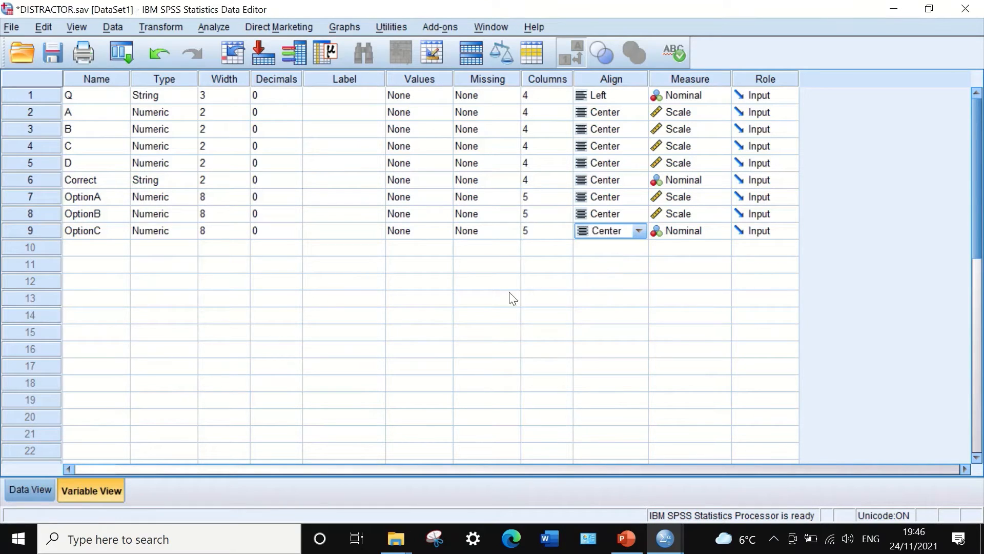
pyautogui.click(39, 490)
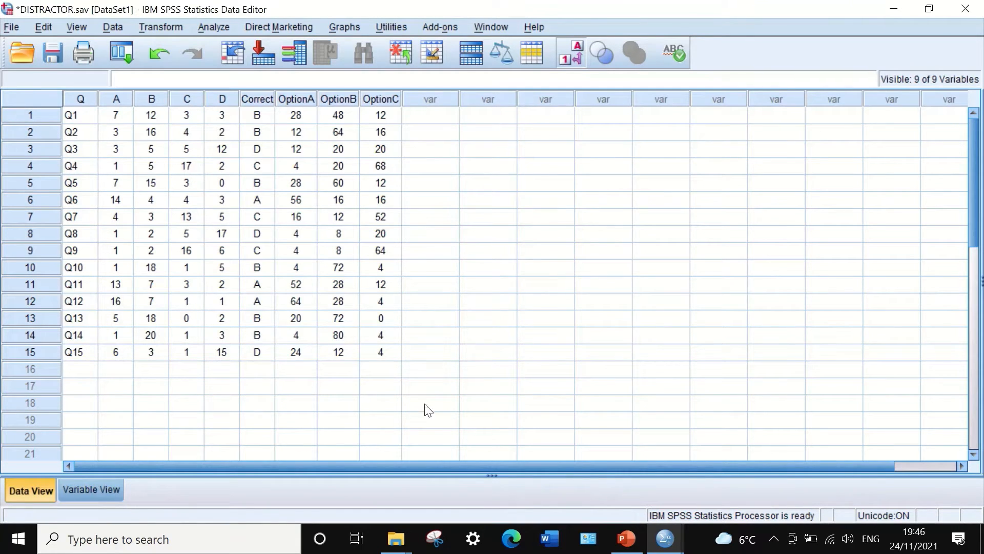
# Step: Start another Compute Variable operation, name the target variable OptionD and clear the previous numeric expression
pyautogui.click(163, 26)
pyautogui.click(177, 47)
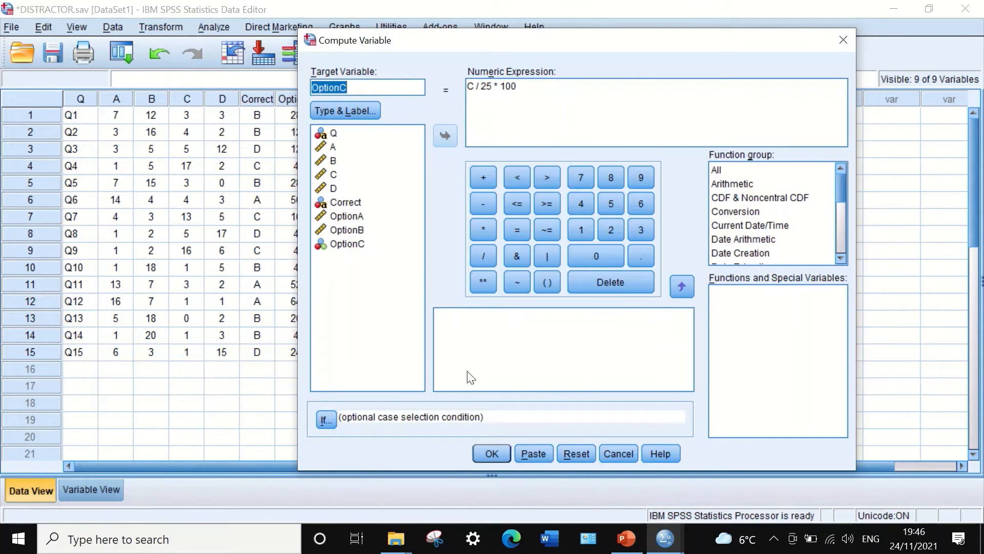
pyautogui.click(363, 86)
pyautogui.press('BackSpace')
pyautogui.write('D')
pyautogui.moveTo(530, 88); pyautogui.dragTo(450, 80)
pyautogui.press('BackSpace')
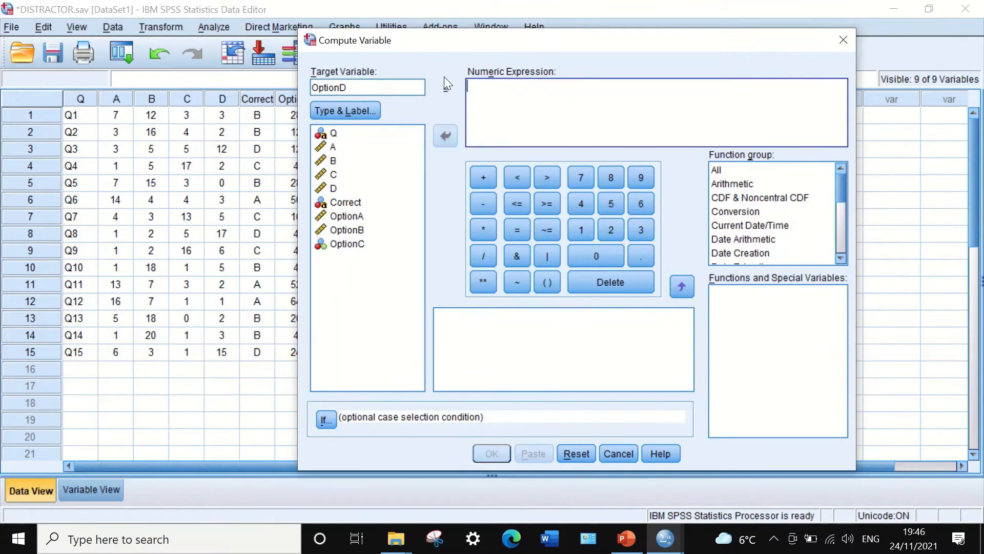
# Step: Compute OptionD with the numeric expression D / 25 * 100
pyautogui.click(332, 188)
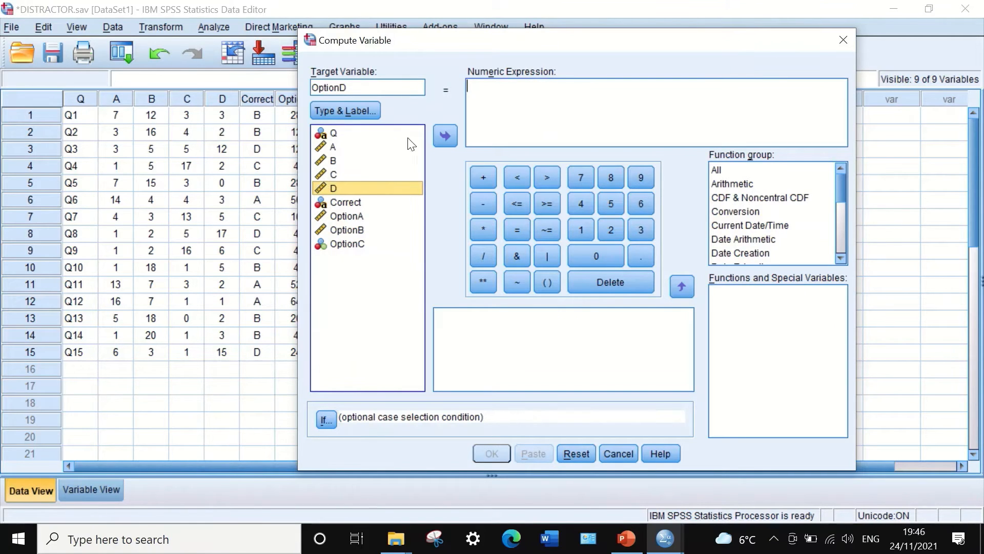
pyautogui.click(444, 136)
pyautogui.click(474, 255)
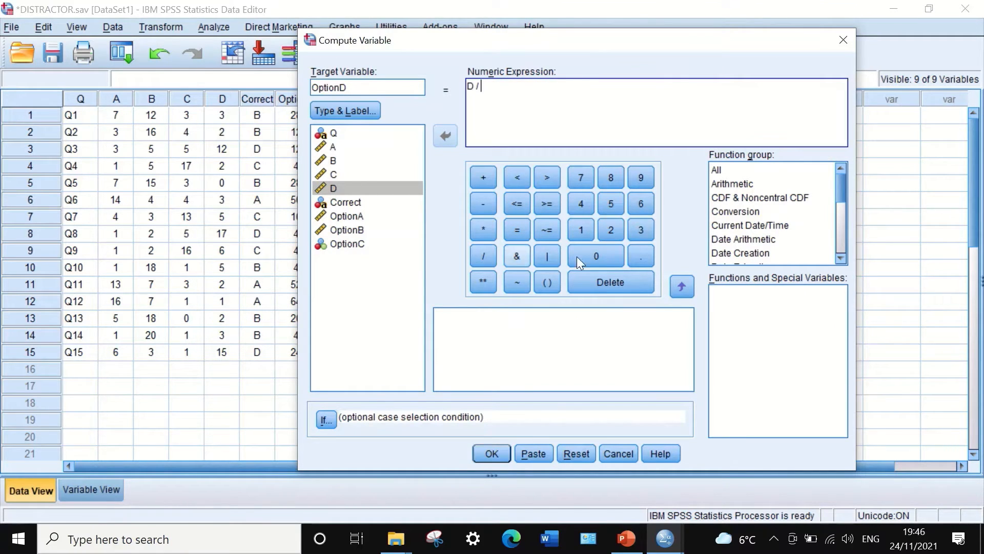
pyautogui.click(610, 225)
pyautogui.click(613, 202)
pyautogui.click(482, 229)
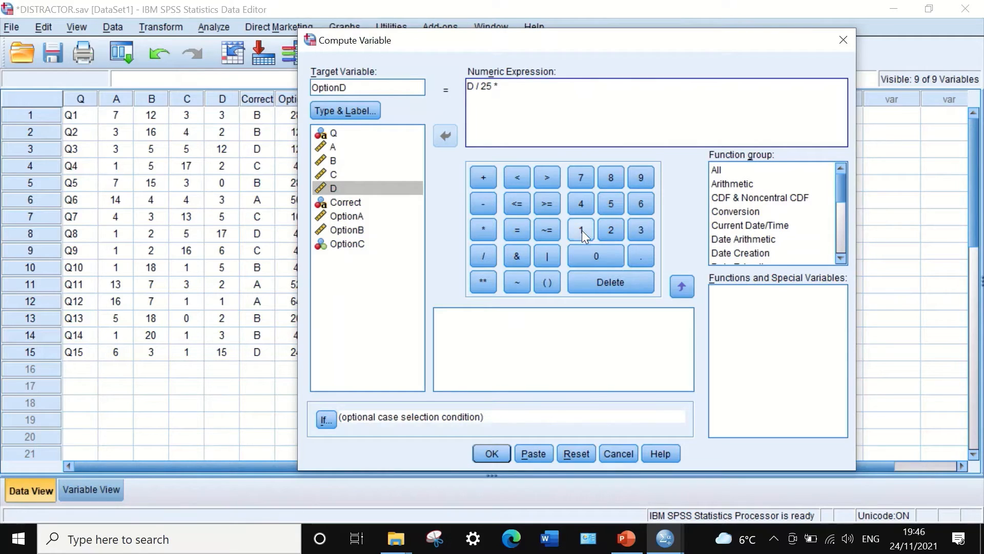
pyautogui.click(582, 230)
pyautogui.doubleClick(589, 250)
pyautogui.click(489, 452)
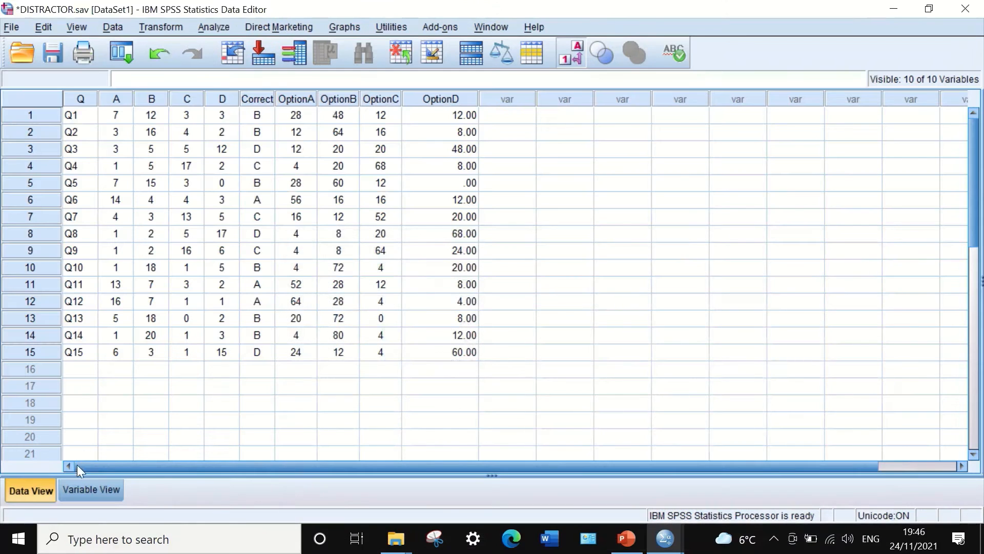
# Step: Set the number of decimals of the OptionD variable to 0 in its variable definition
pyautogui.click(107, 491)
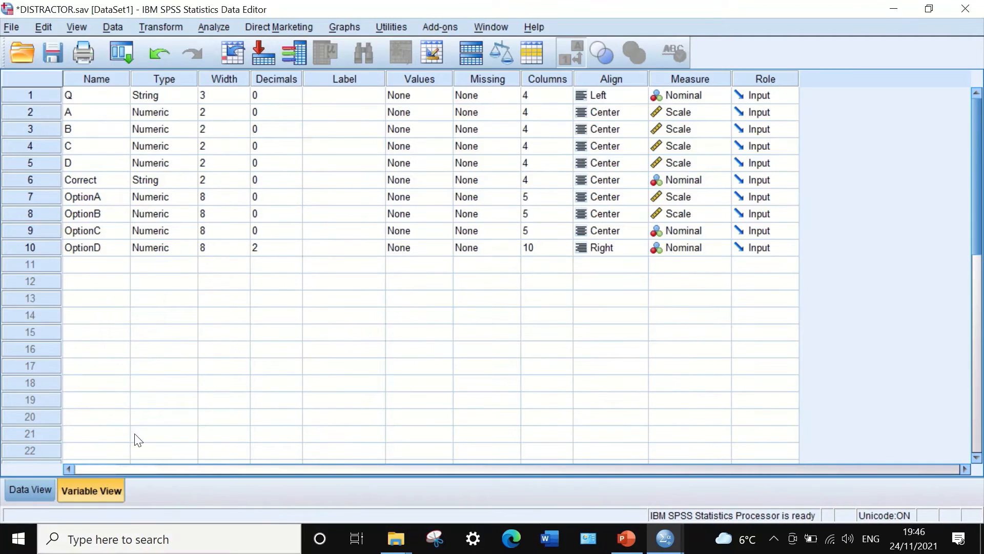
pyautogui.click(277, 247)
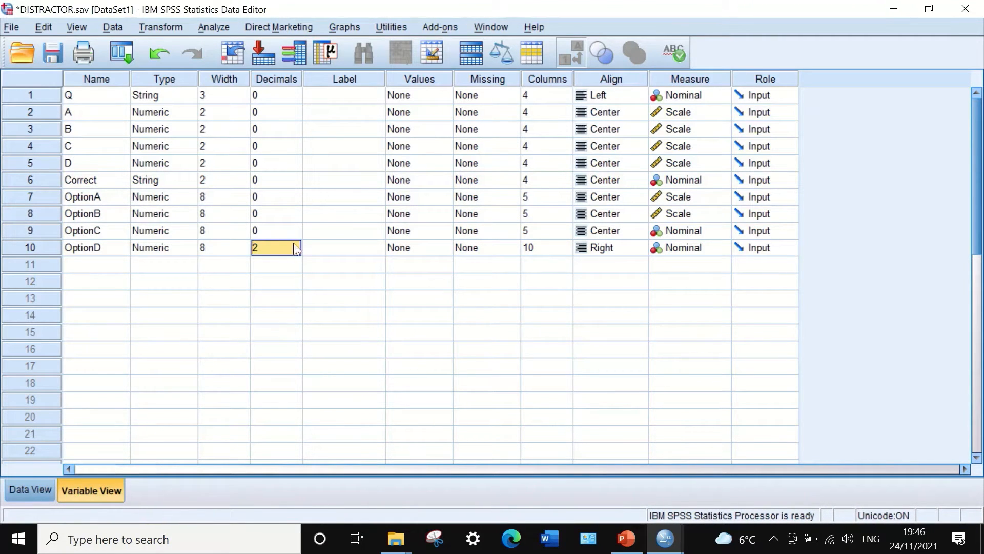
pyautogui.doubleClick(294, 251)
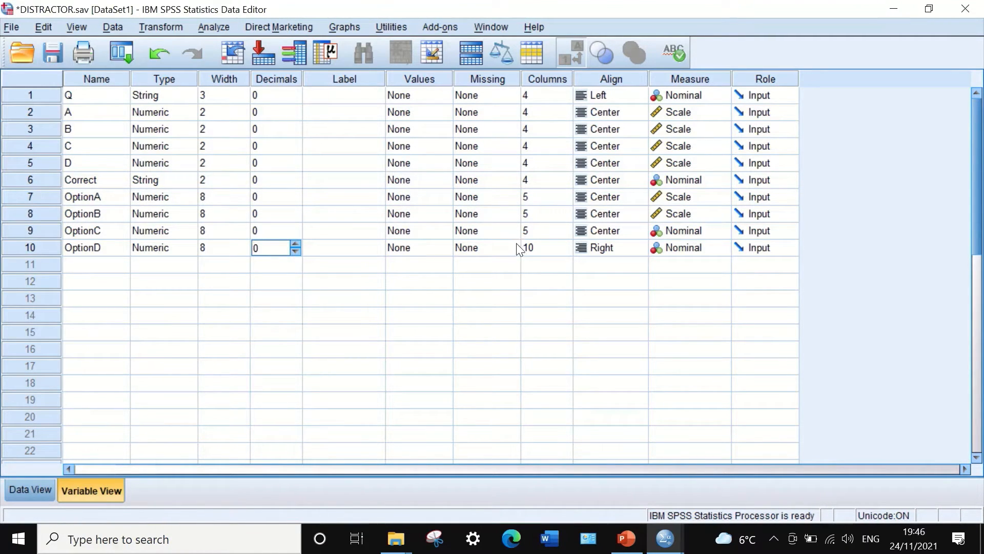
# Step: Set OptionD's column width to 5 and its alignment to Center, and return to the data values
pyautogui.click(557, 252)
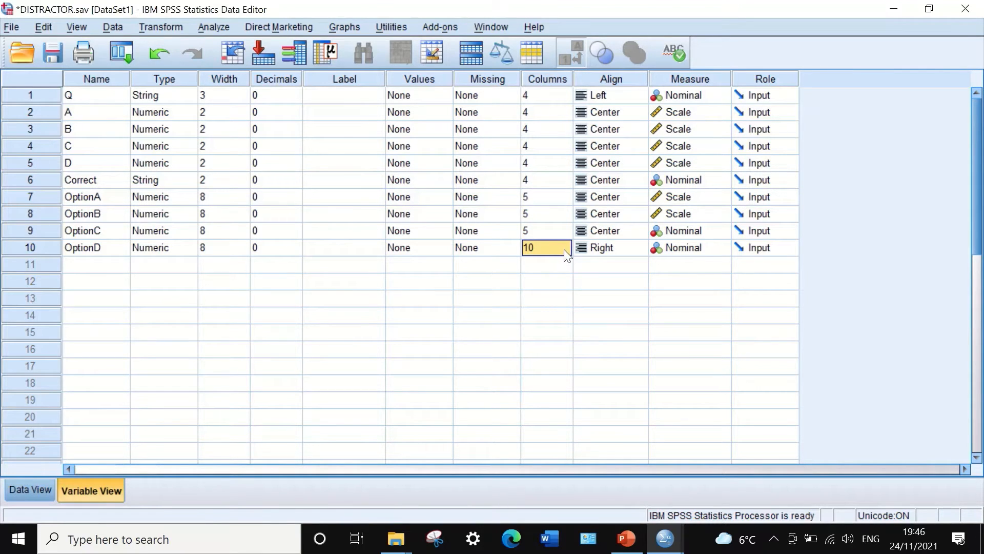
pyautogui.click(565, 250)
pyautogui.click(565, 250)
pyautogui.click(565, 250)
pyautogui.click(566, 250)
pyautogui.click(566, 250)
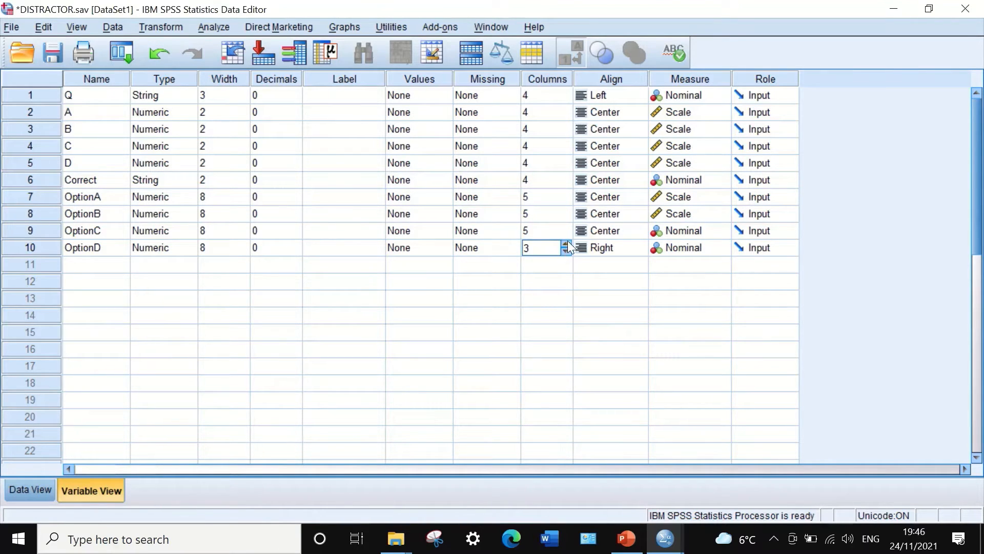
pyautogui.click(567, 243)
pyautogui.click(567, 243)
pyautogui.click(626, 252)
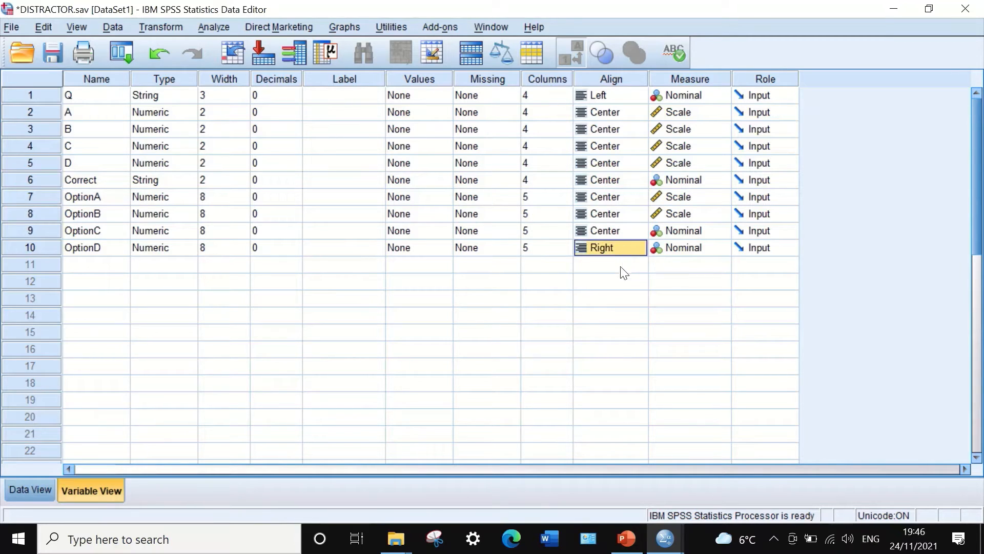
pyautogui.click(625, 251)
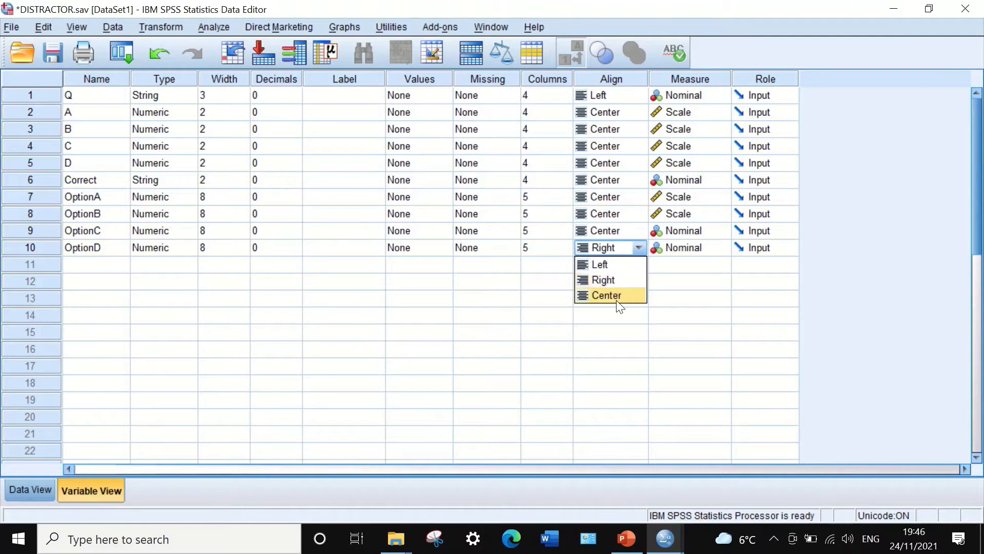
pyautogui.click(606, 296)
pyautogui.click(33, 483)
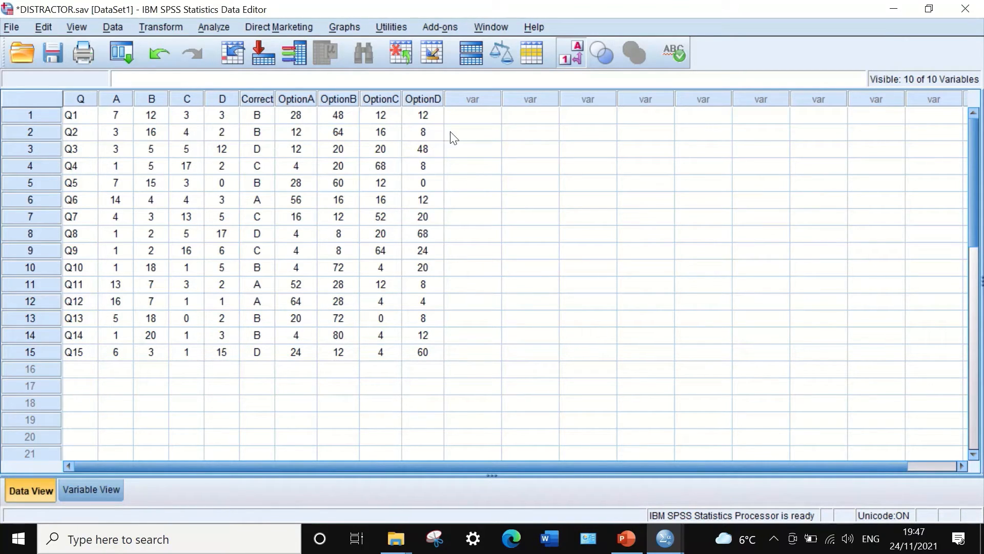
# Step: Examine the option percentages against the correct answer for questions Q4, Q5, Q10, Q13, Q12 and Q15
pyautogui.click(21, 167)
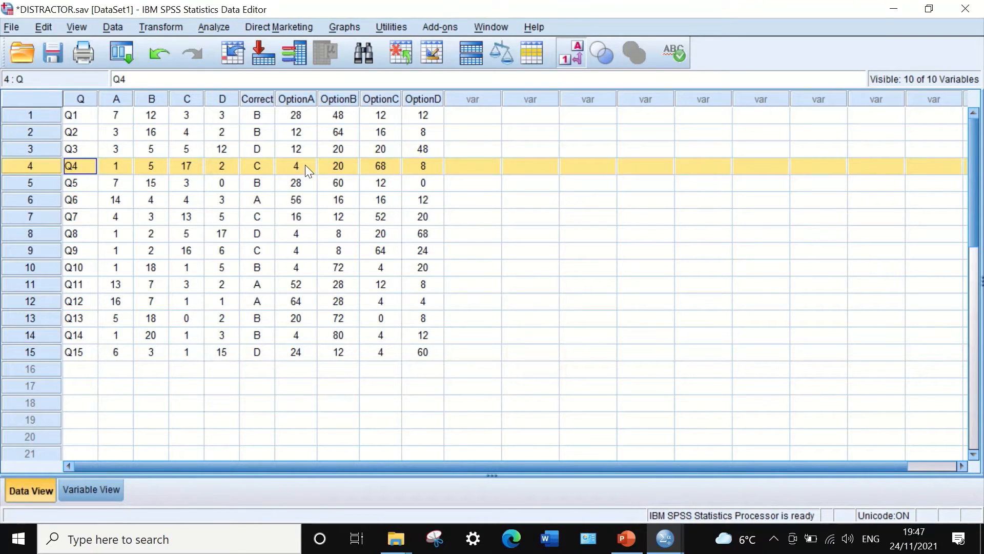
pyautogui.click(29, 183)
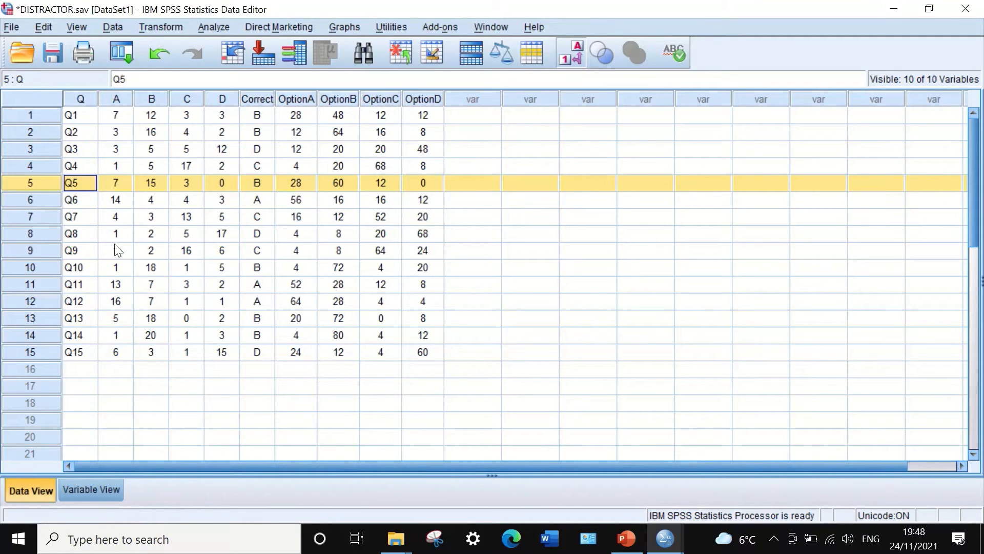
pyautogui.click(21, 266)
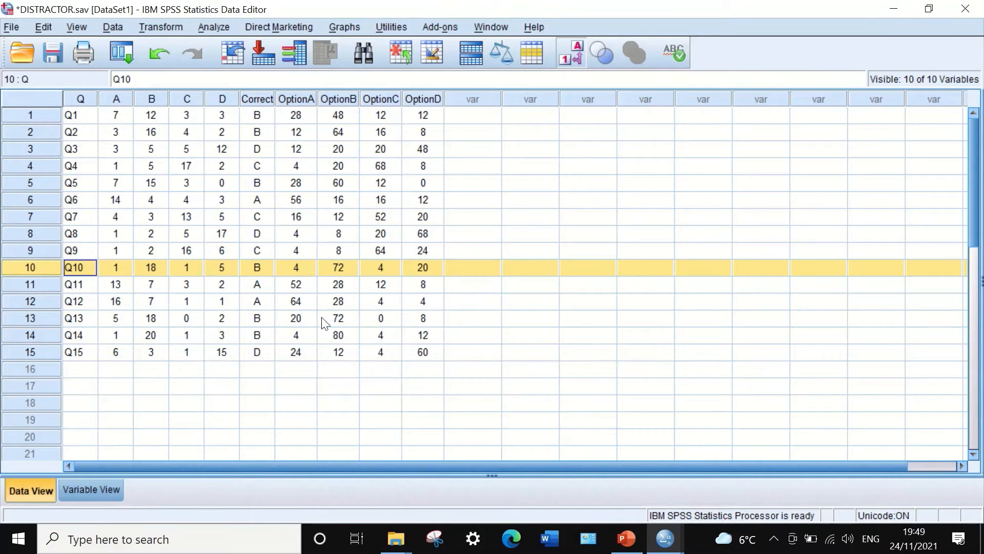
pyautogui.click(35, 317)
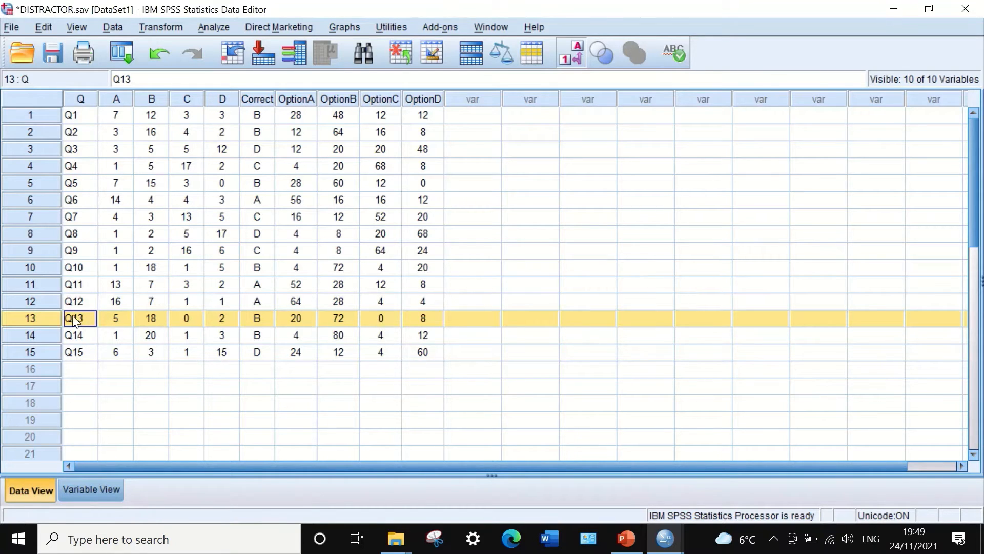
pyautogui.click(36, 302)
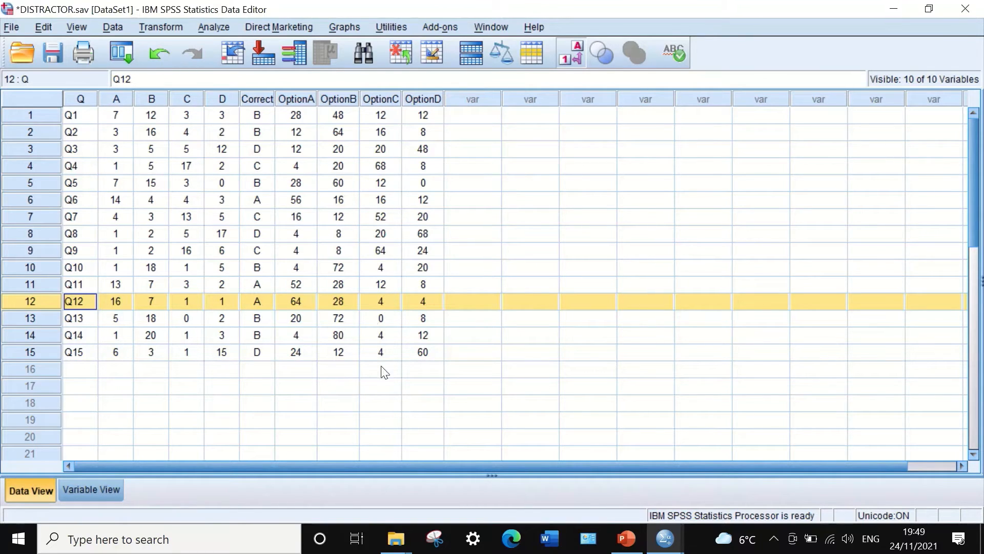
pyautogui.click(33, 353)
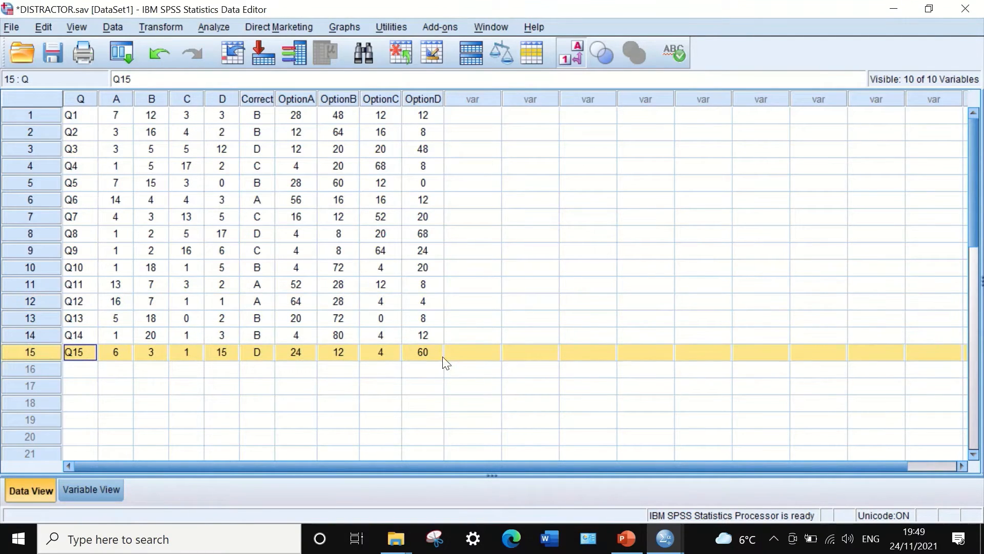
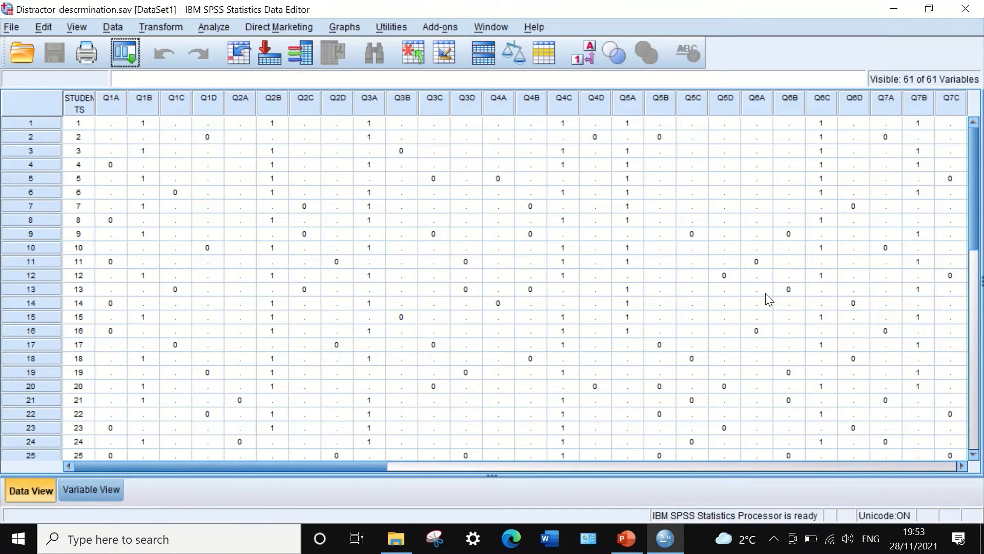
# Step: Look through the student responses per question option in the Distractor-descrmination.sav dataset, down to the last student
pyautogui.scroll(-2, 260, 236)
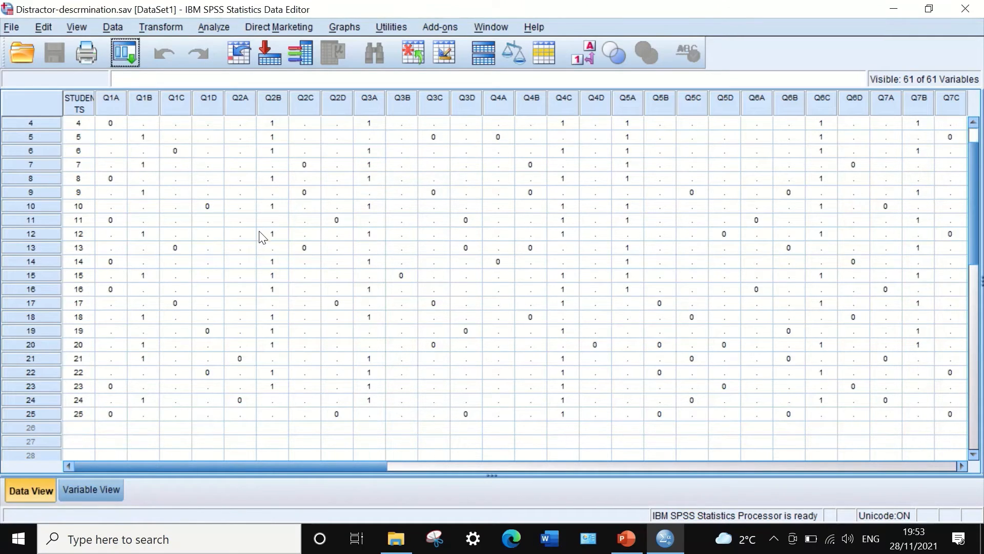
pyautogui.scroll(2, 255, 272)
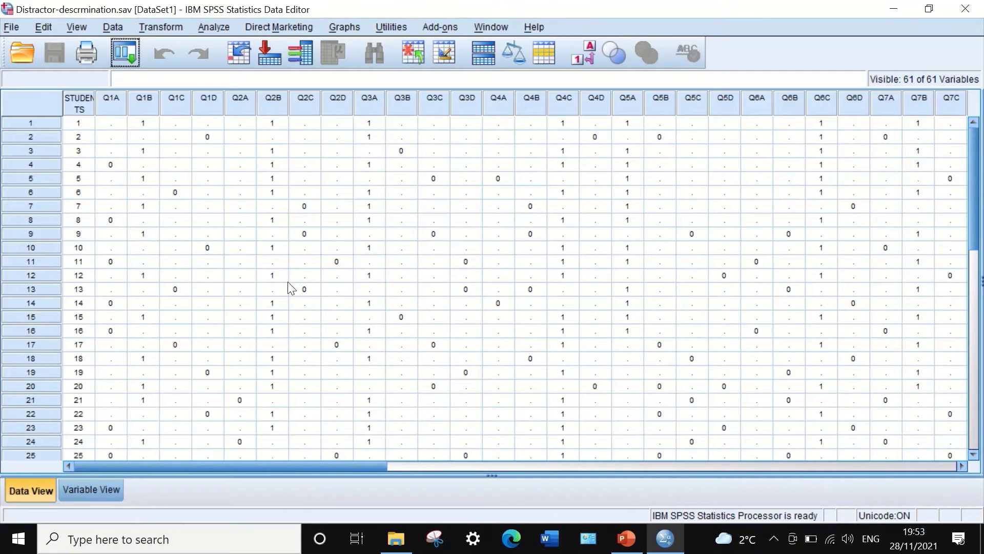
pyautogui.moveTo(350, 465); pyautogui.dragTo(292, 374)
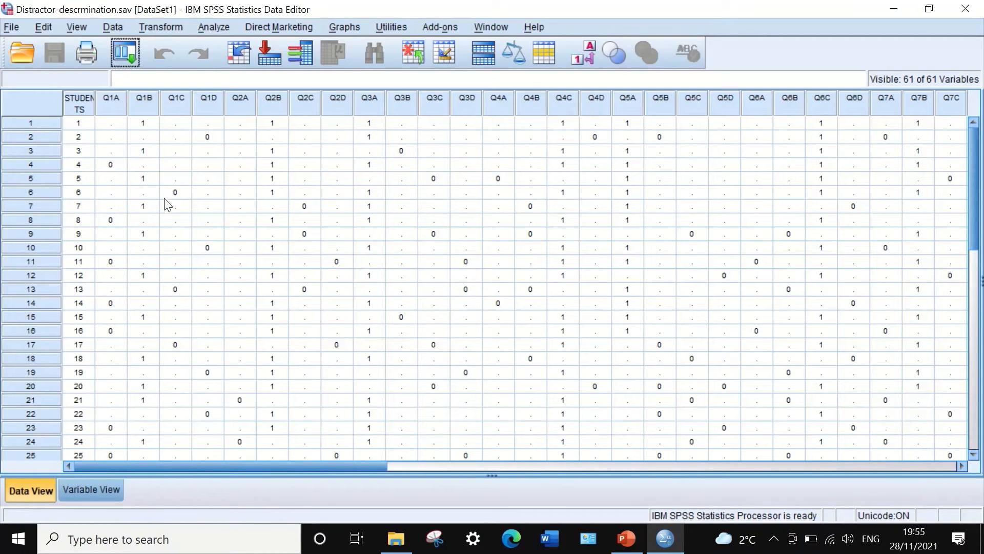
# Step: Look across the response columns from Q1A to Q15D, and return to the first question
pyautogui.scroll(-1, 154, 192)
pyautogui.scroll(1, 195, 205)
pyautogui.scroll(-1, 328, 451)
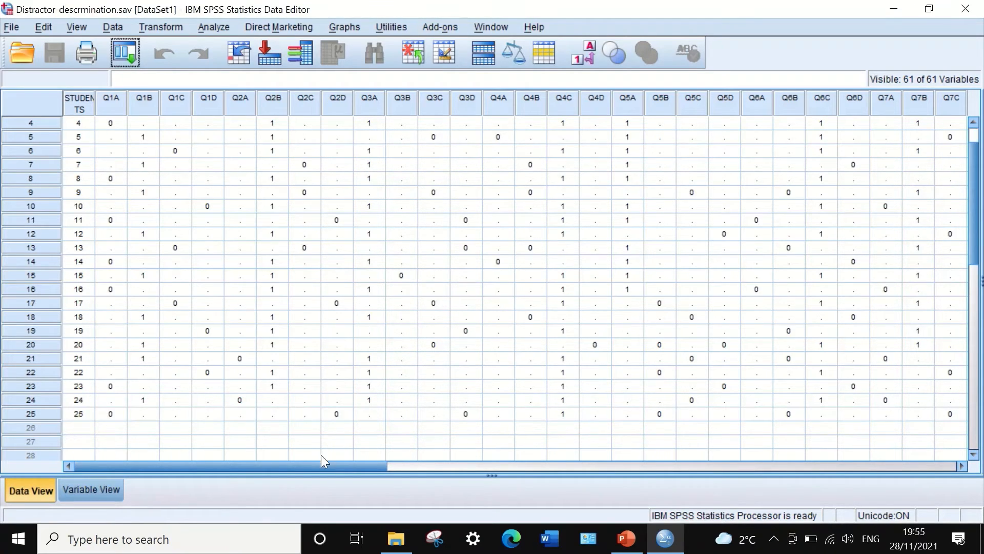
pyautogui.moveTo(321, 460); pyautogui.dragTo(764, 456)
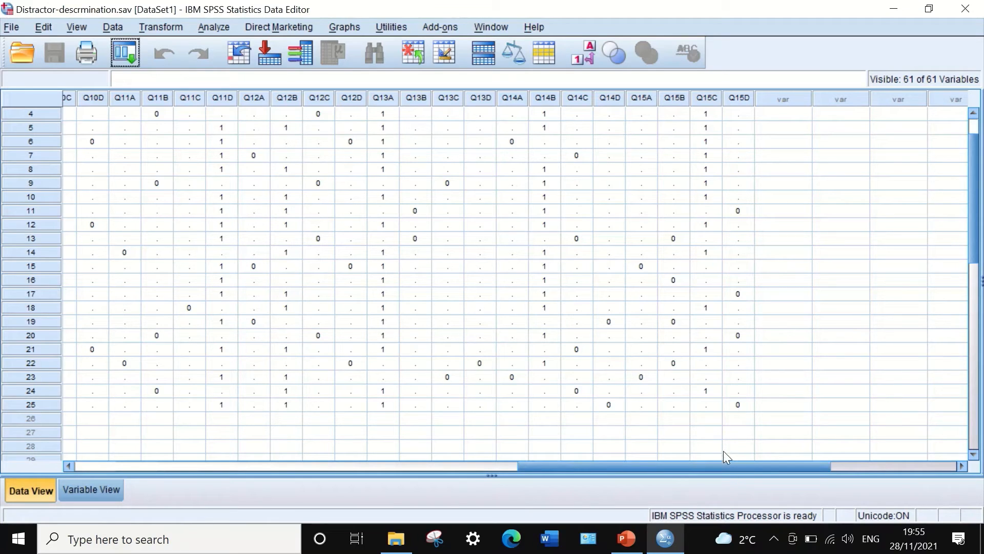
pyautogui.moveTo(703, 461); pyautogui.dragTo(236, 459)
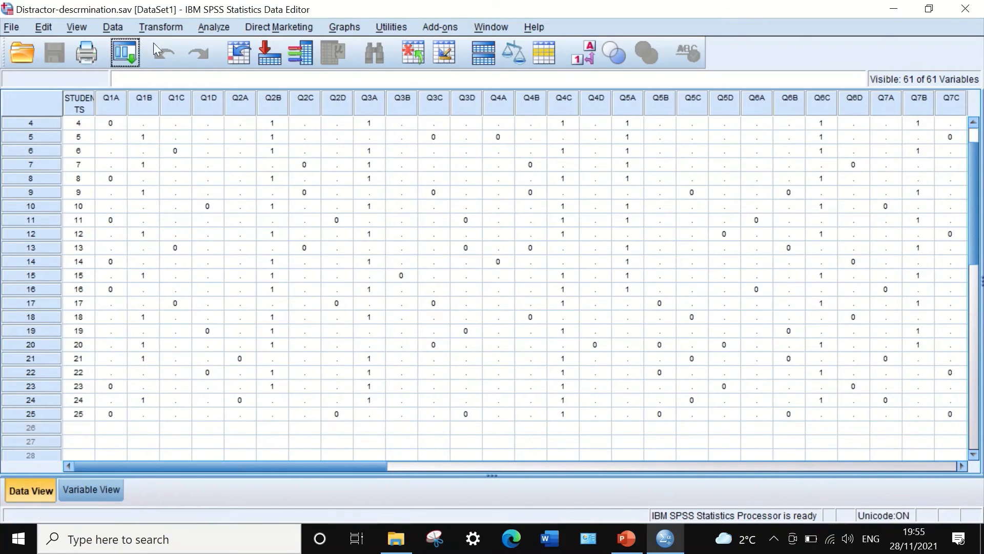
# Step: Set up a count of values within cases with target variable Totalscore, using all option variables Q1A to Q15D but not STUDENTS
pyautogui.click(165, 24)
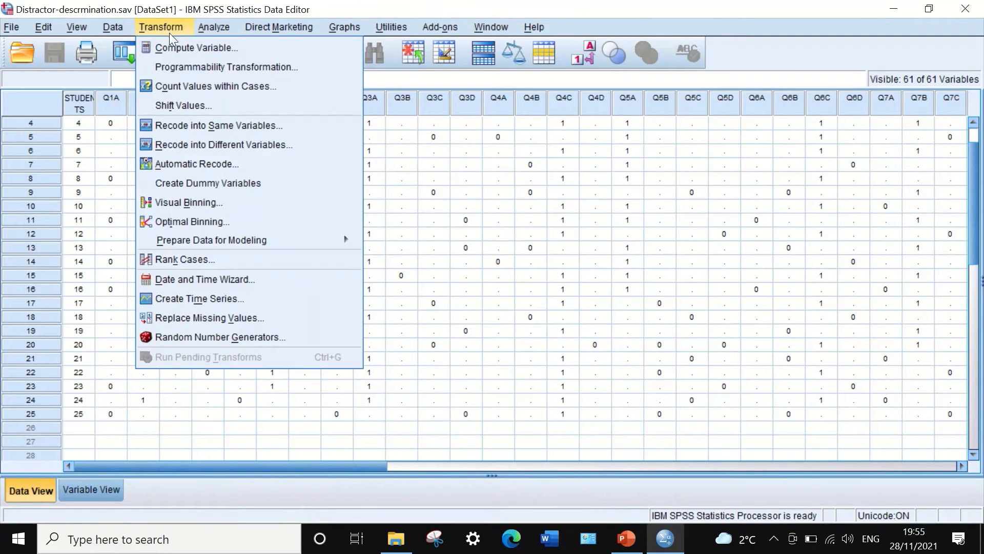
pyautogui.click(168, 87)
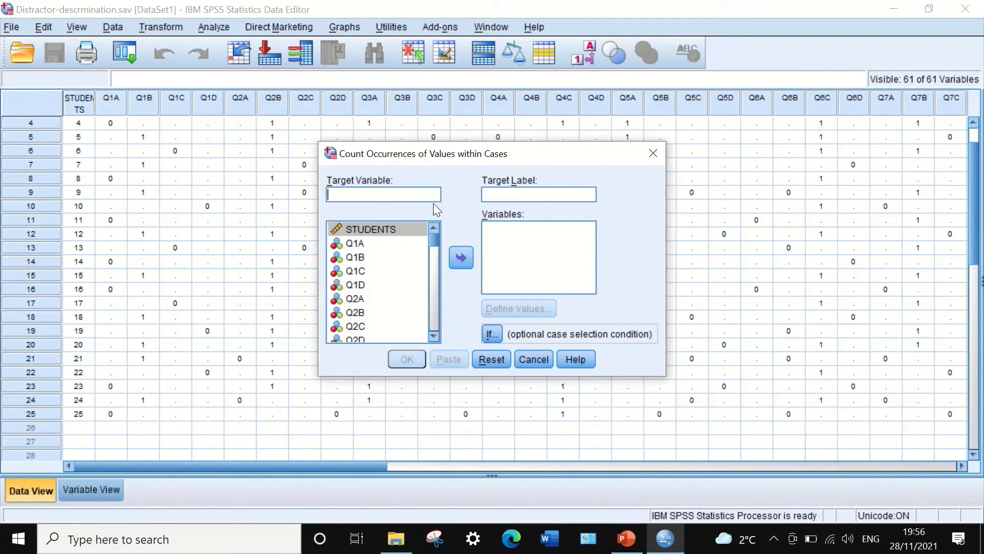
pyautogui.write('Totalscore')
pyautogui.moveTo(436, 240)
pyautogui.mouseDown()
pyautogui.moveTo(436, 328)
pyautogui.moveTo(434, 232)
pyautogui.mouseUp()
pyautogui.click(352, 243)
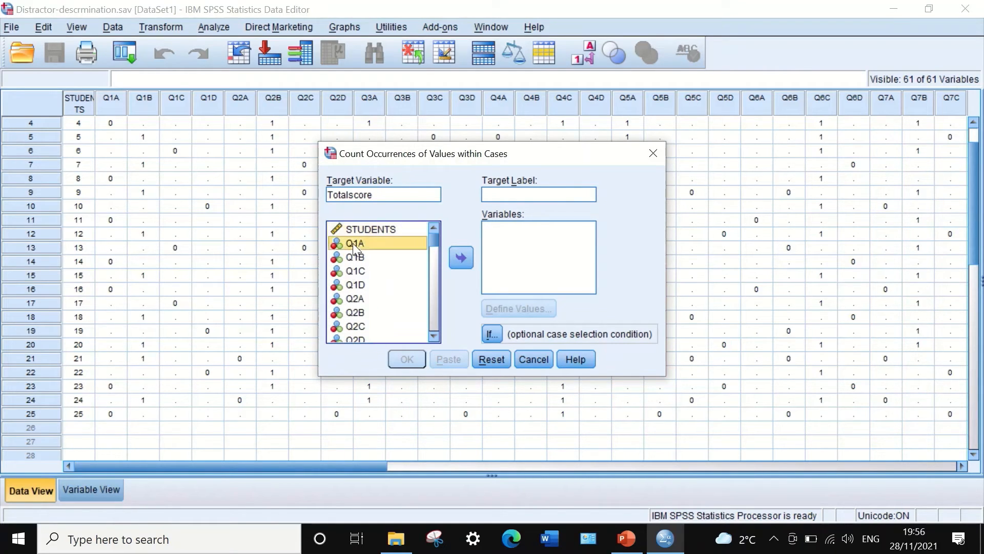
pyautogui.click(359, 226)
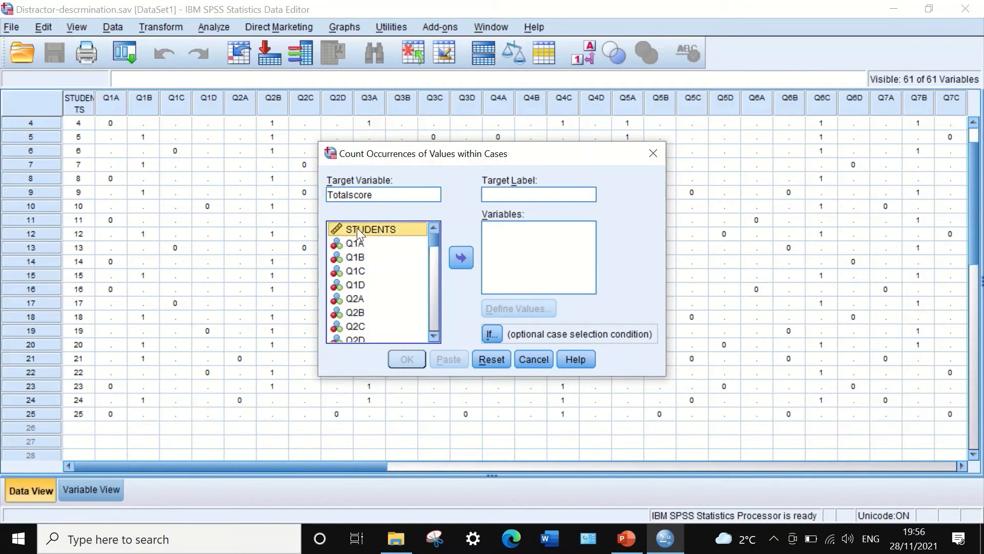
pyautogui.hotkey('ctrl', 'a')
pyautogui.keyDown('ctrl'); pyautogui.click(355, 230); pyautogui.keyUp('ctrl')
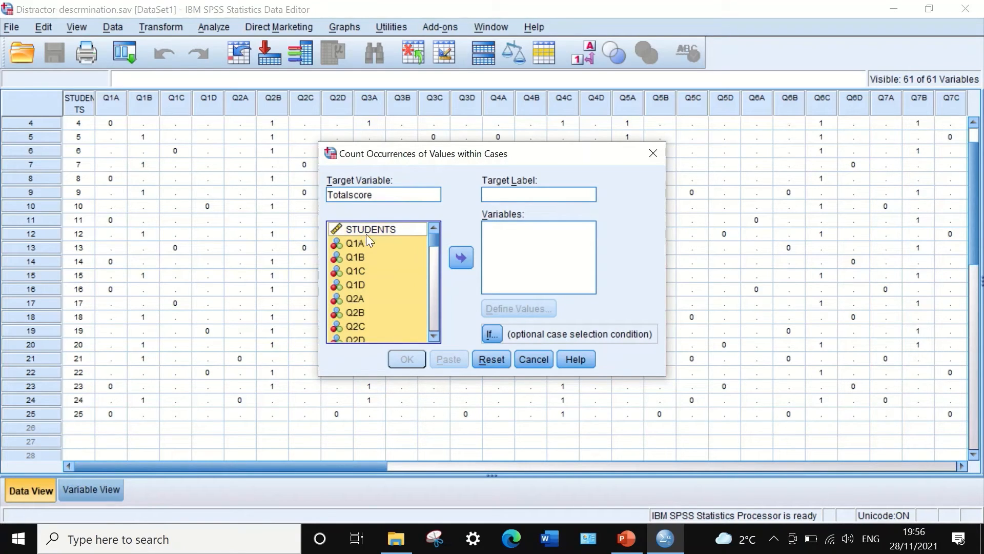
pyautogui.click(464, 257)
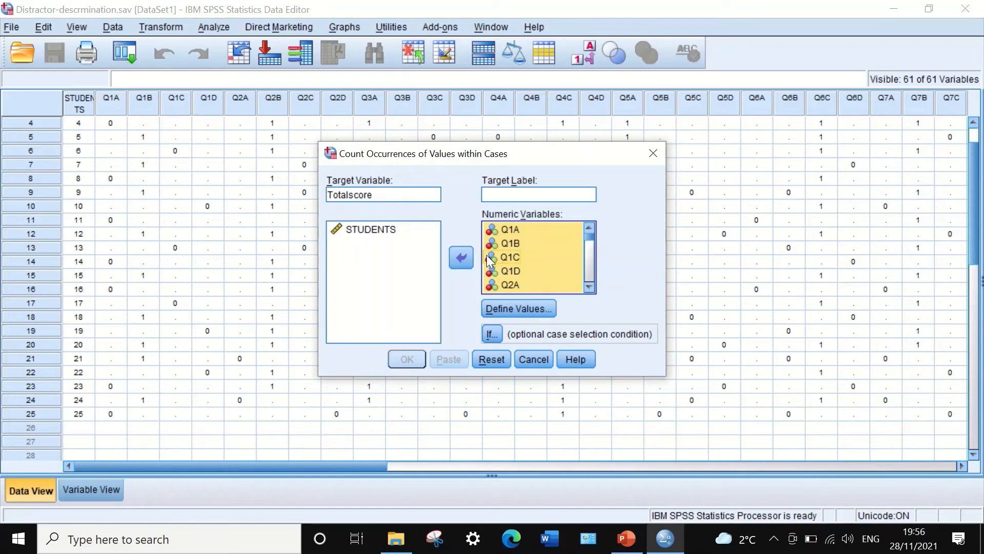
# Step: Define 1 as the value to count, run the count, and return from the output to the dataset
pyautogui.click(513, 309)
pyautogui.click(269, 193)
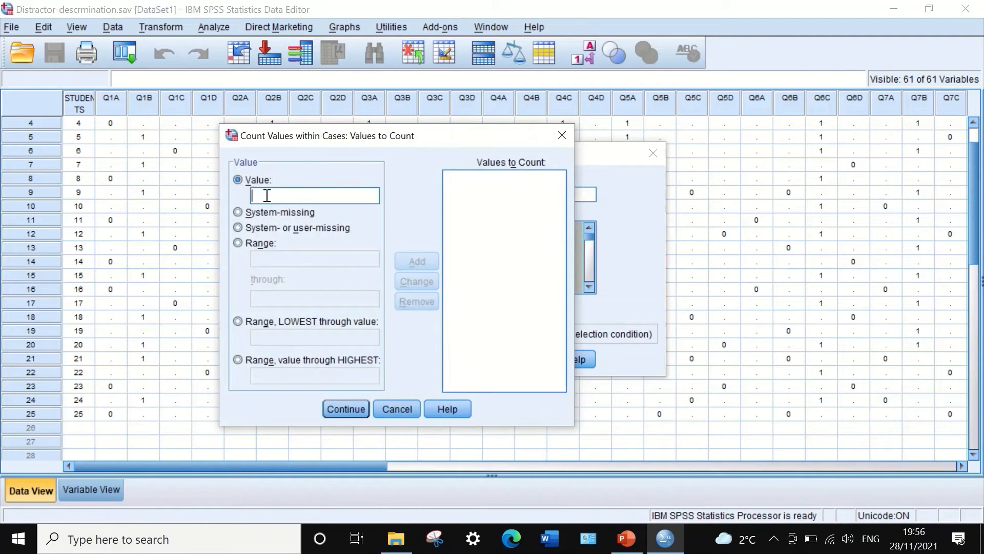
pyautogui.write('1')
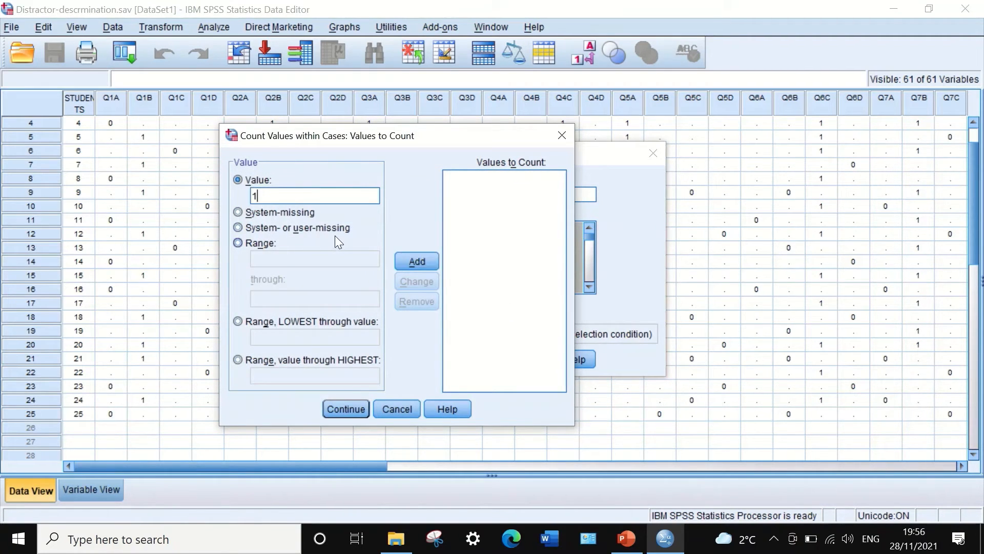
pyautogui.click(407, 261)
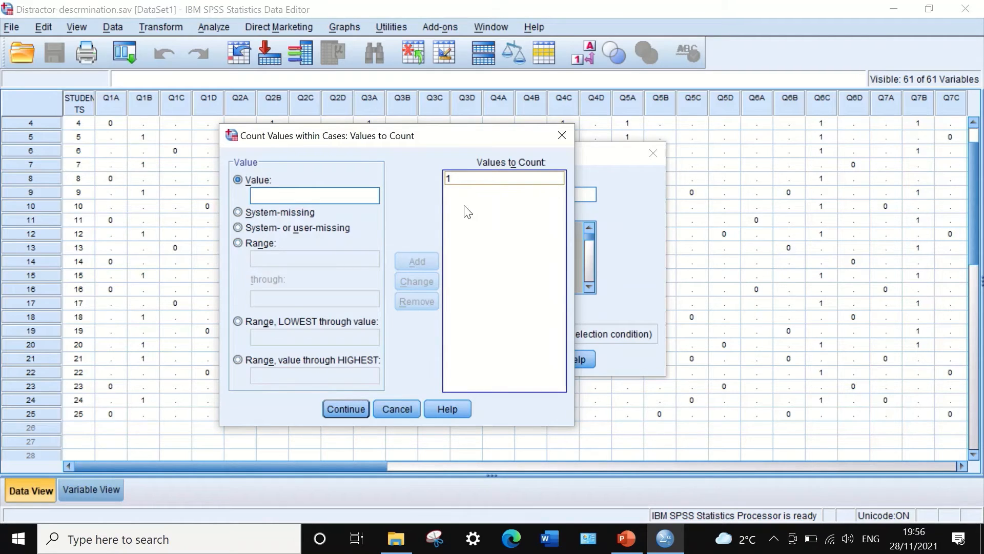
pyautogui.click(344, 409)
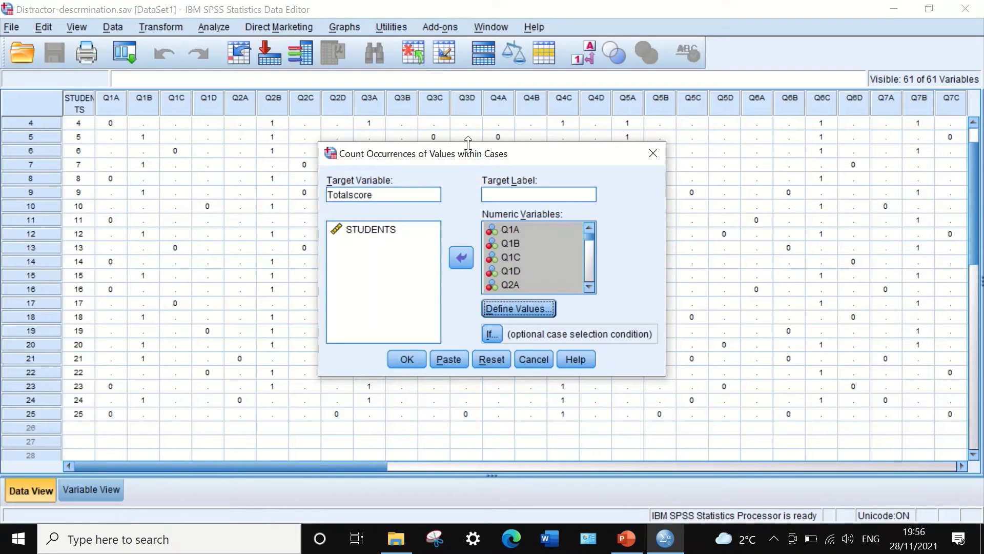
pyautogui.moveTo(485, 157); pyautogui.dragTo(454, 172)
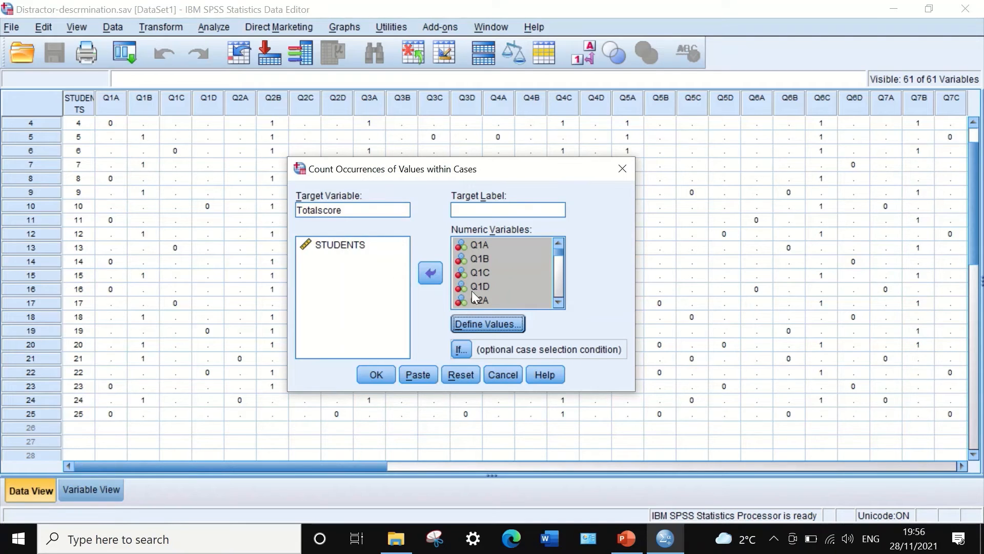
pyautogui.click(377, 373)
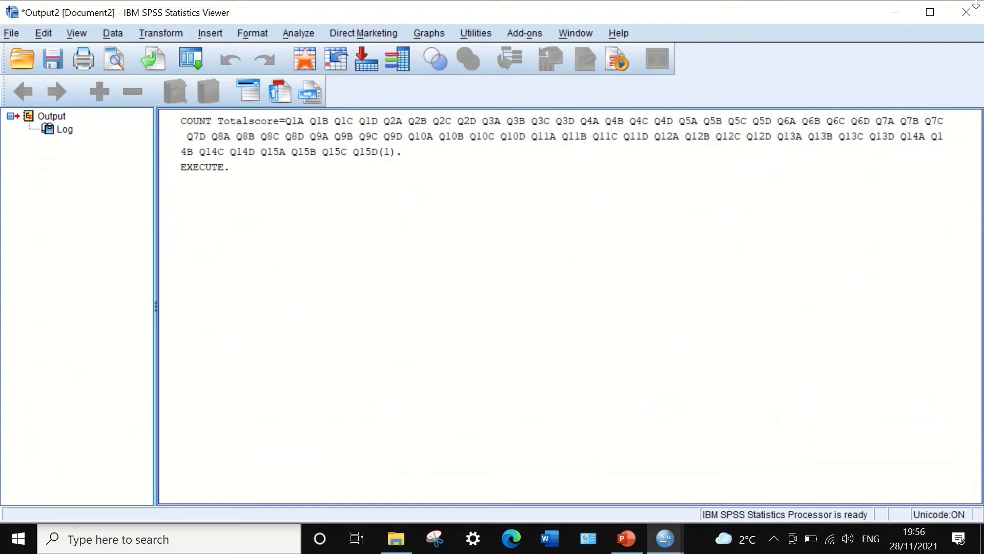
pyautogui.click(894, 12)
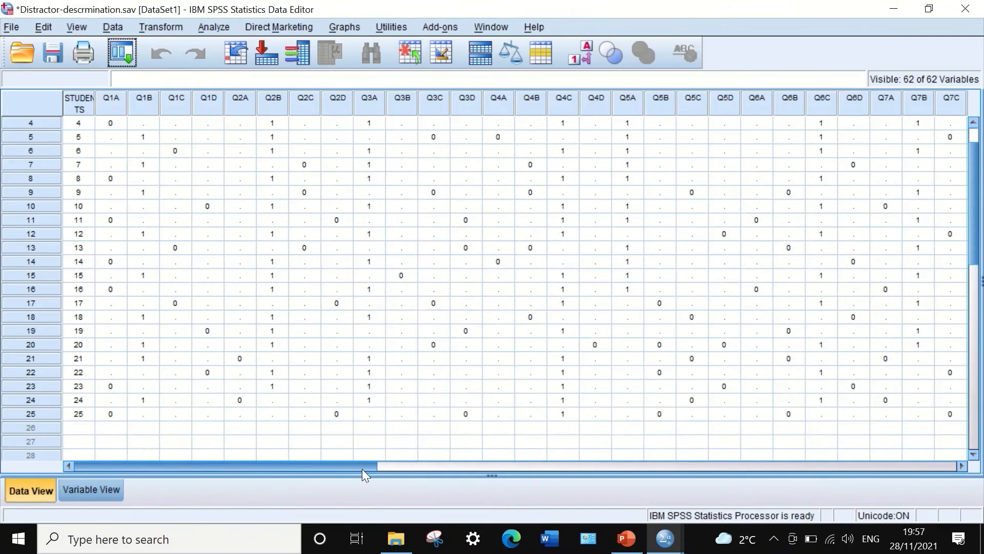
# Step: Set the number of decimals of the Totalscore variable to 0 in its variable definition
pyautogui.moveTo(352, 468); pyautogui.dragTo(839, 466)
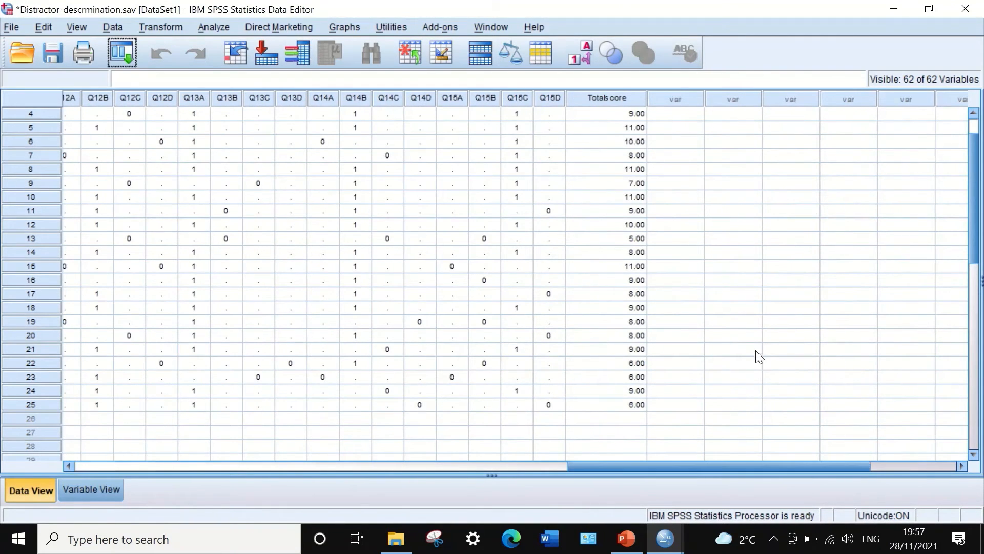
pyautogui.scroll(1, 759, 358)
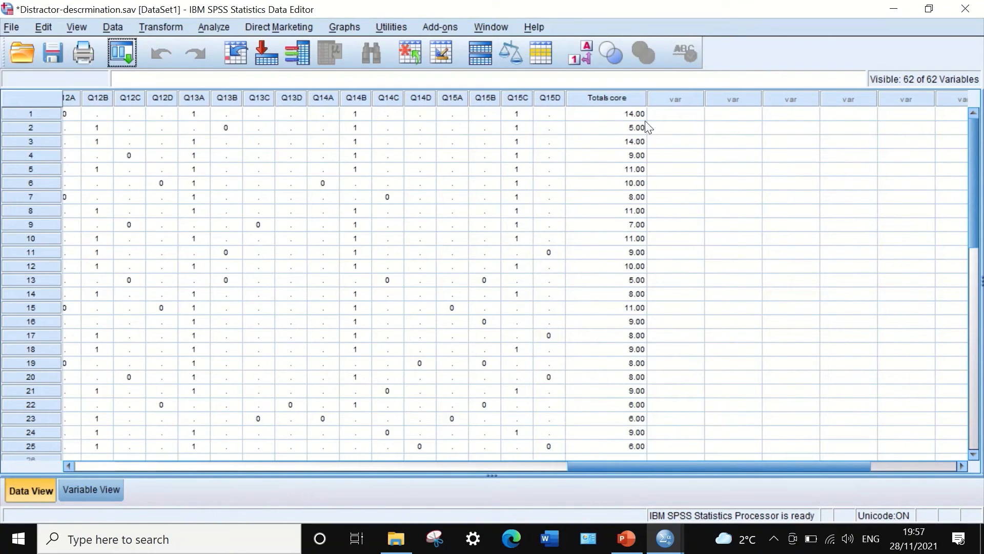
pyautogui.click(84, 490)
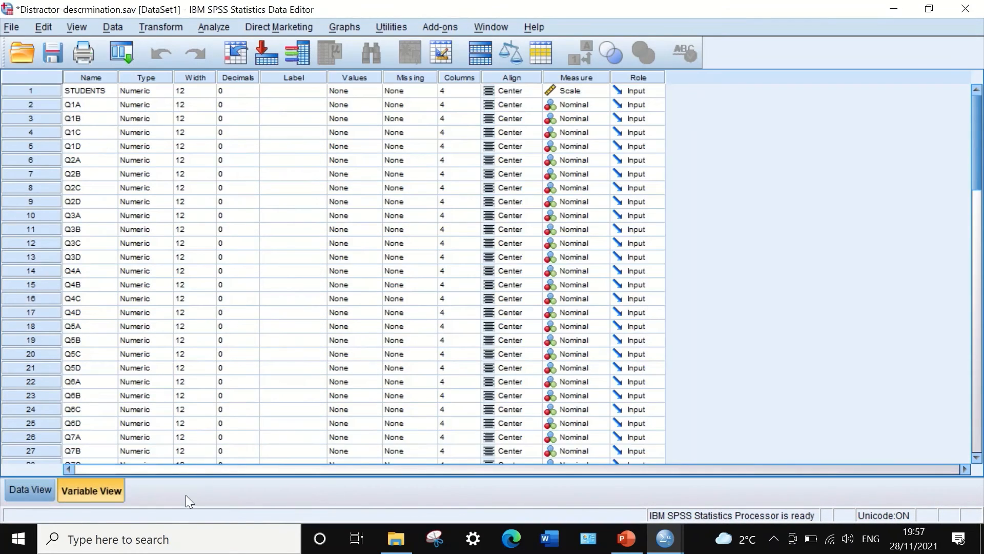
pyautogui.scroll(-6, 215, 431)
pyautogui.scroll(-6, 214, 423)
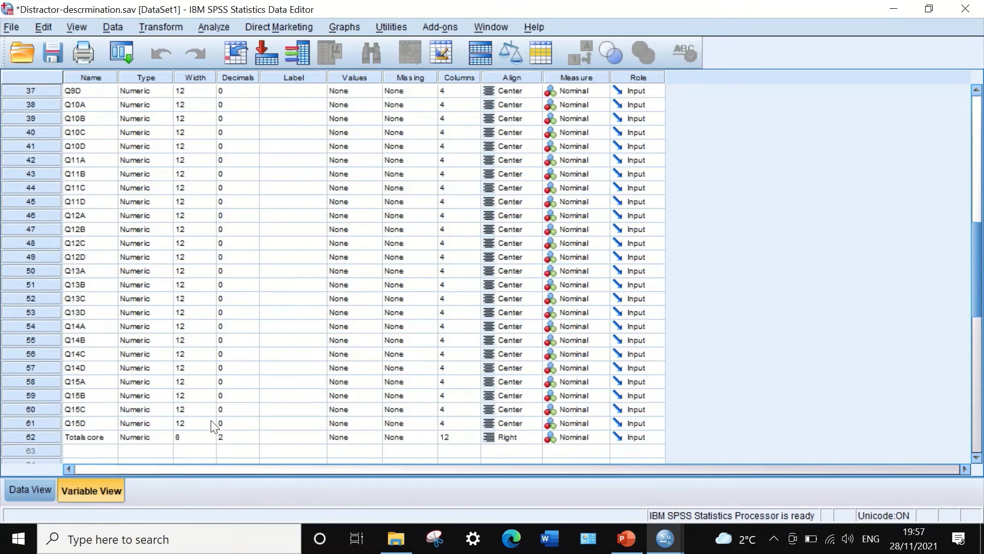
pyautogui.click(201, 437)
pyautogui.click(245, 440)
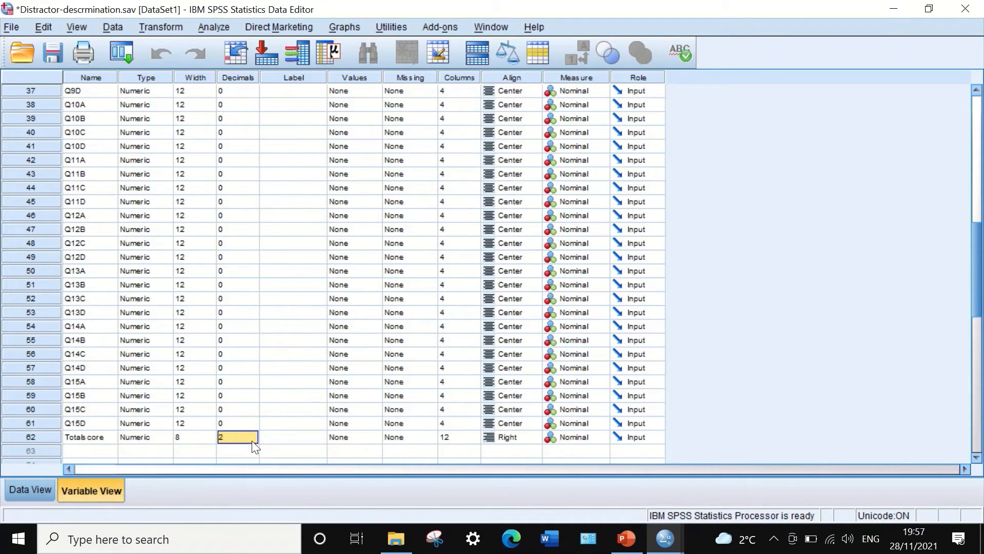
pyautogui.write('0')
# Step: Set Totalscore's column width to 4 and its alignment to Center, and return to the data values
pyautogui.click(466, 439)
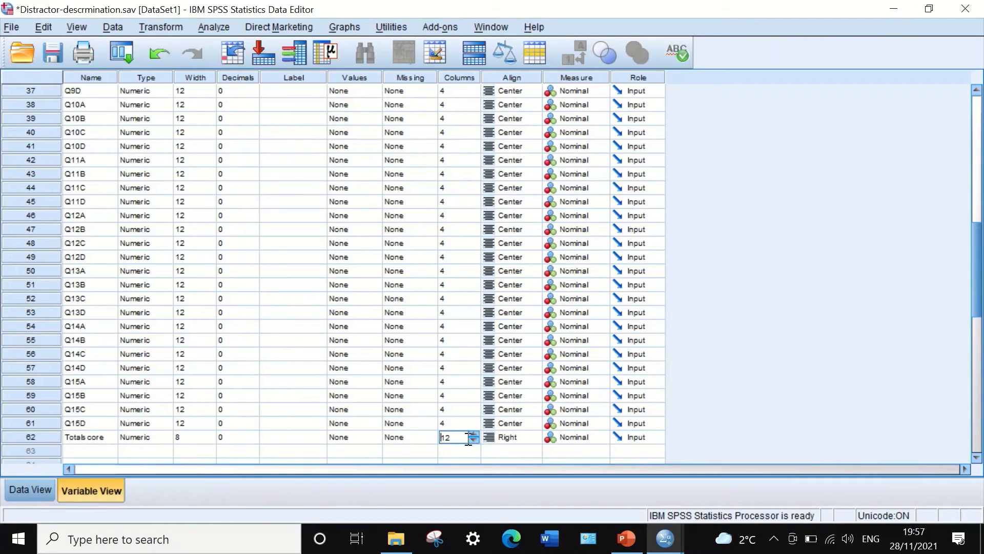
pyautogui.moveTo(459, 440); pyautogui.dragTo(429, 440)
pyautogui.write('4')
pyautogui.click(521, 441)
pyautogui.click(523, 440)
pyautogui.click(512, 478)
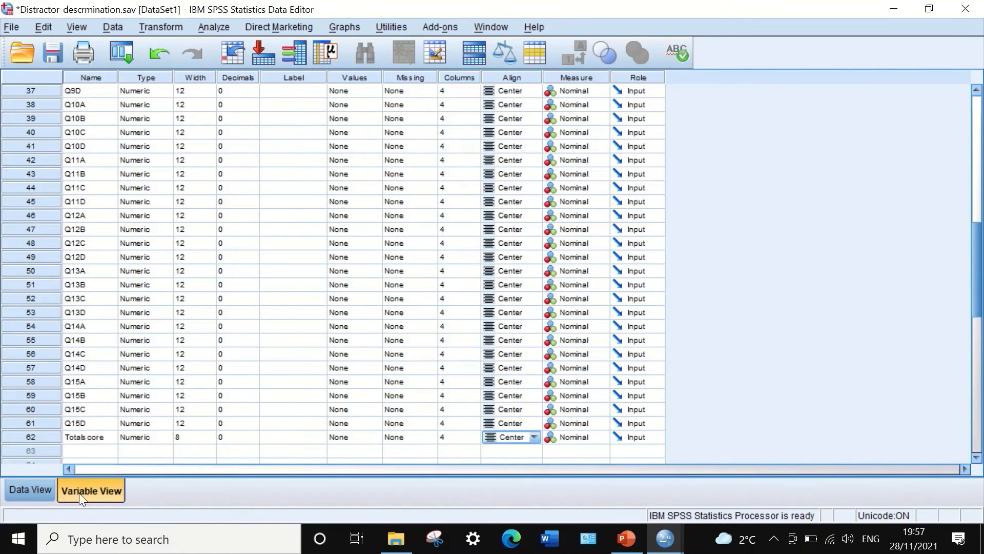
pyautogui.click(36, 491)
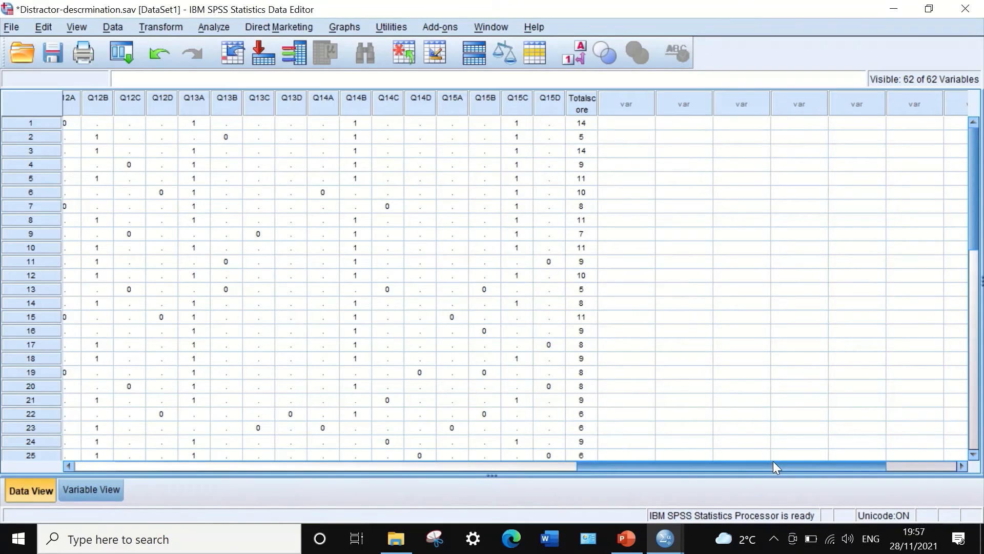
# Step: Examine the Totalscore value of every student alongside their responses across the question options
pyautogui.moveTo(774, 466)
pyautogui.mouseDown()
pyautogui.moveTo(731, 465)
pyautogui.moveTo(775, 465)
pyautogui.mouseUp()
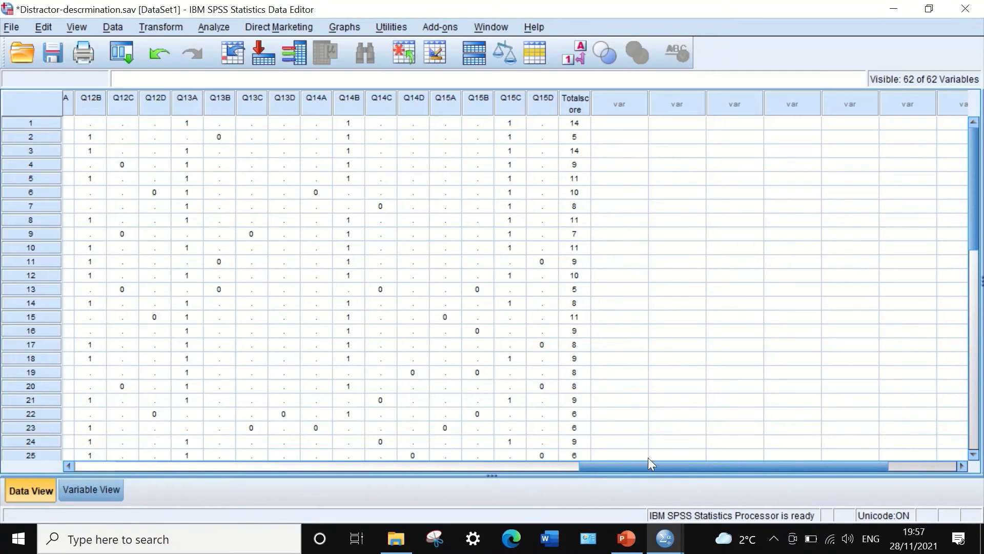
pyautogui.scroll(-2, 636, 333)
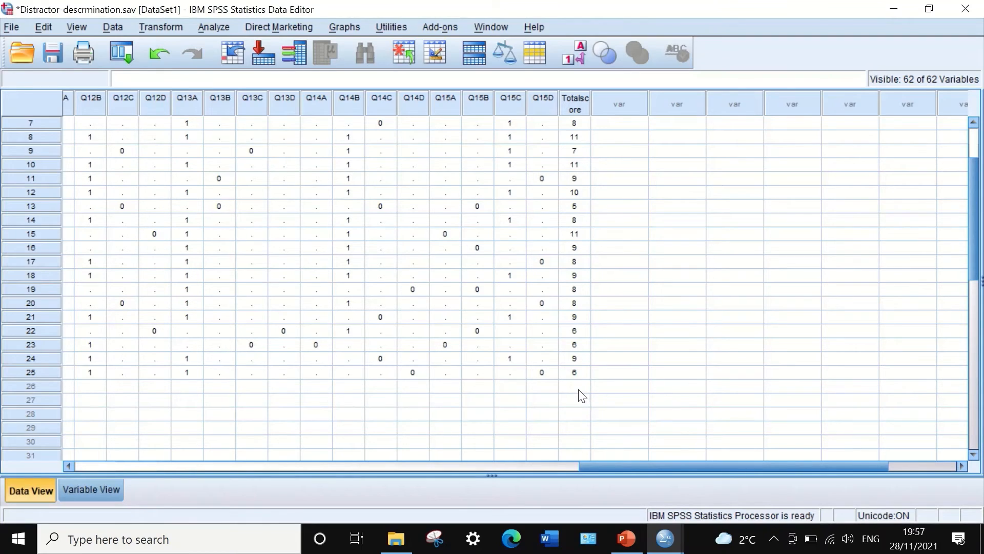
pyautogui.scroll(1, 583, 394)
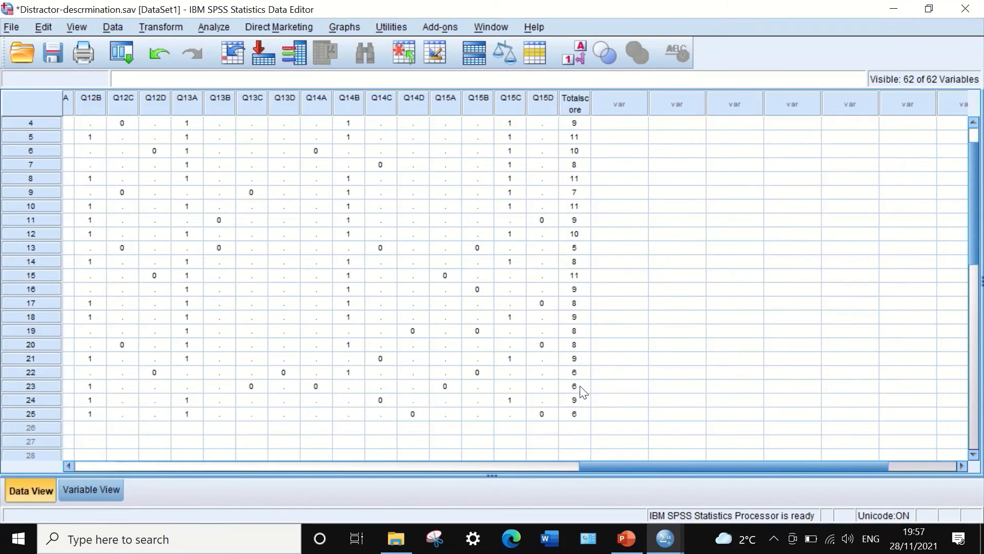
pyautogui.scroll(1, 583, 394)
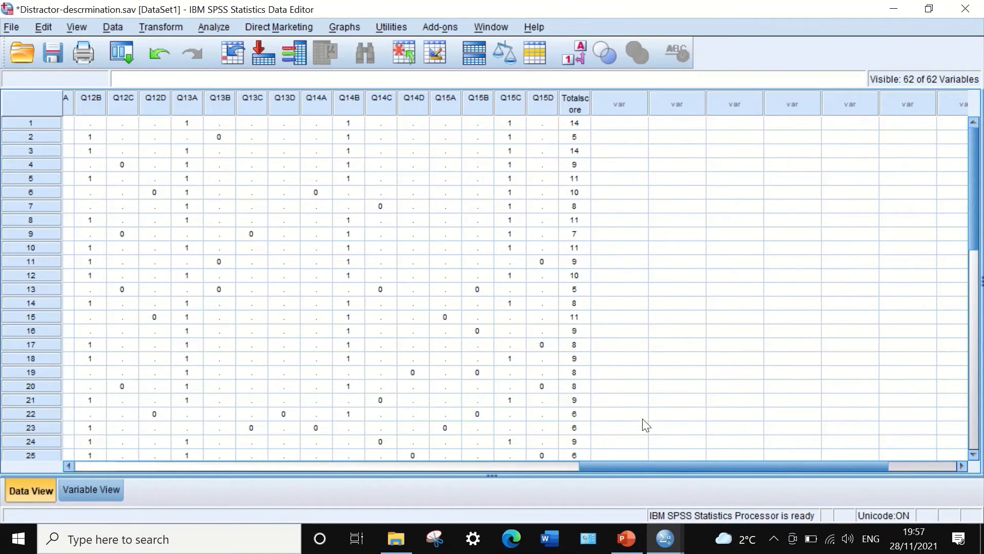
pyautogui.click(652, 456)
pyautogui.click(412, 453)
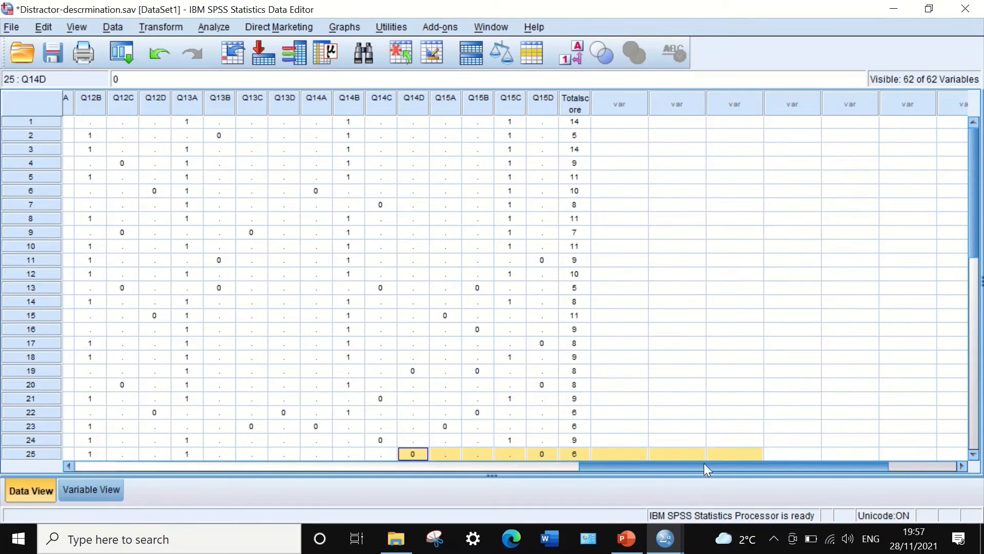
pyautogui.moveTo(704, 463); pyautogui.dragTo(120, 450)
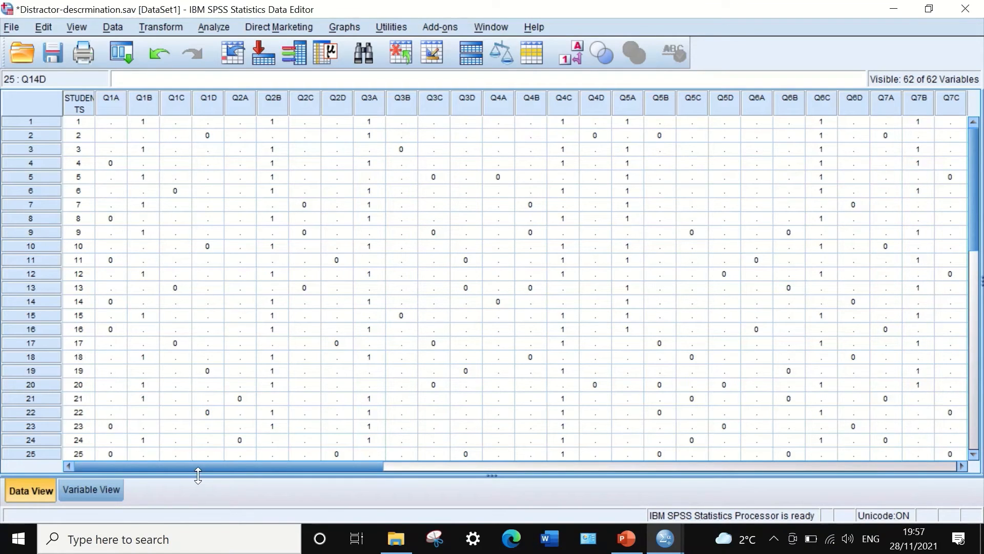
pyautogui.moveTo(205, 468); pyautogui.dragTo(735, 465)
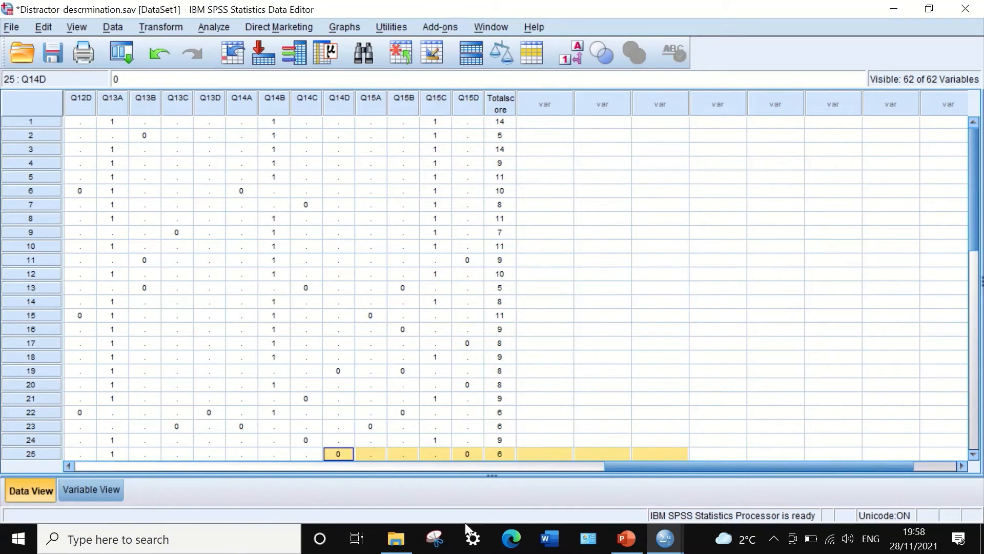
pyautogui.click(648, 359)
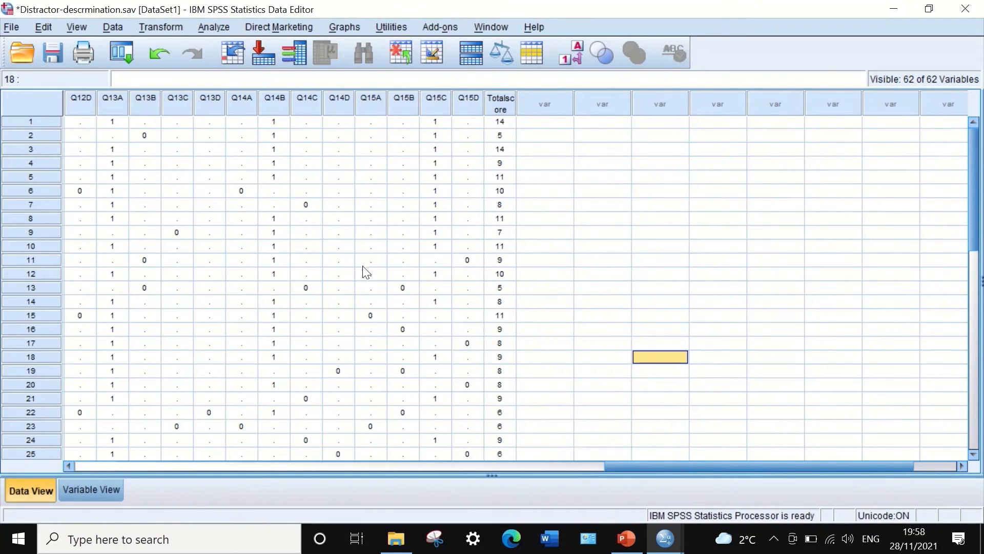
# Step: Sort the cases by Totalscore in descending order and return from the output to the dataset
pyautogui.click(104, 26)
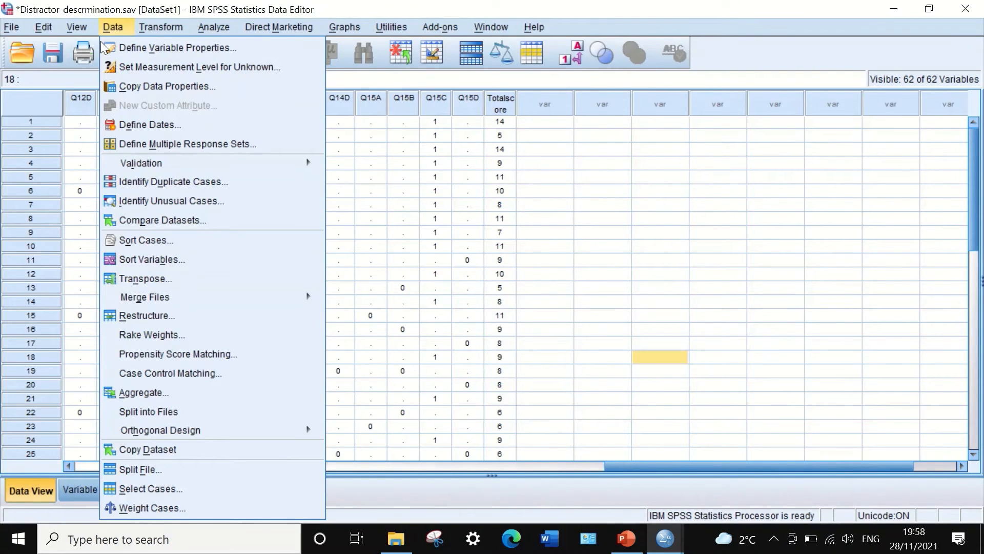
pyautogui.click(140, 241)
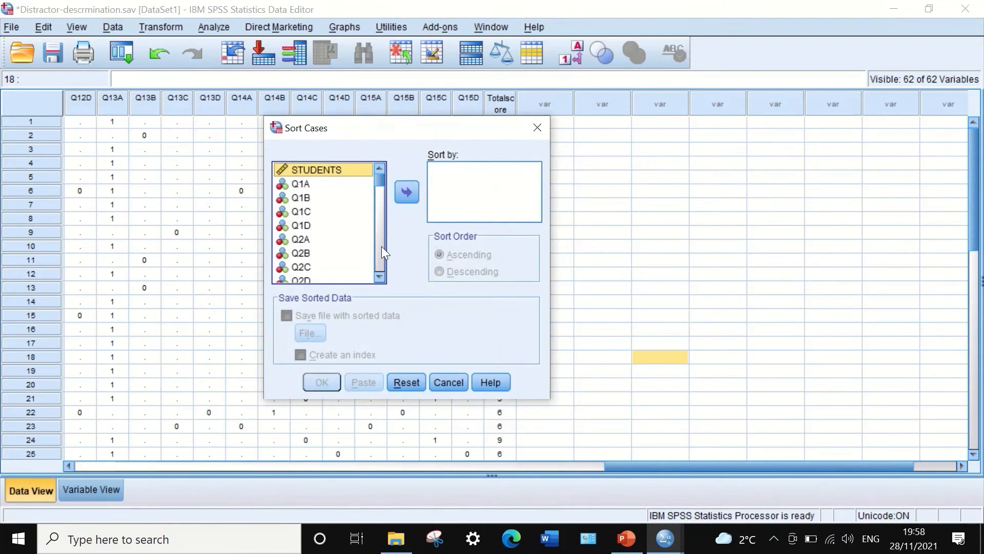
pyautogui.moveTo(380, 175); pyautogui.dragTo(375, 299)
pyautogui.click(322, 279)
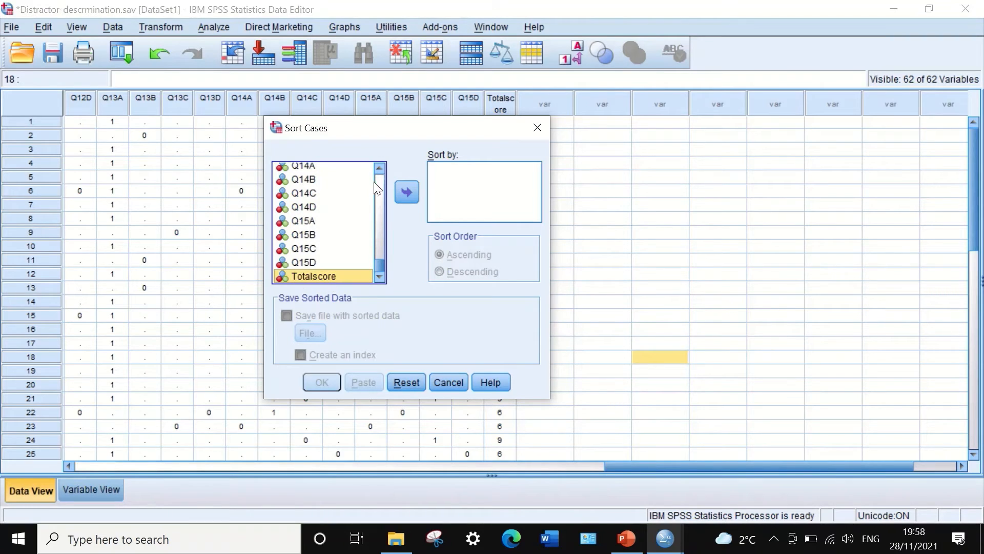
pyautogui.click(403, 193)
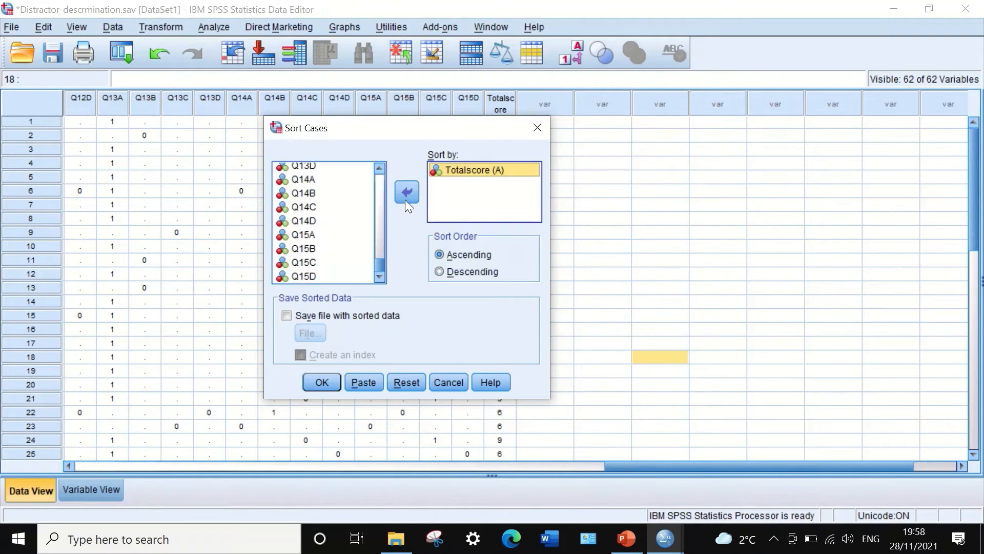
pyautogui.click(459, 274)
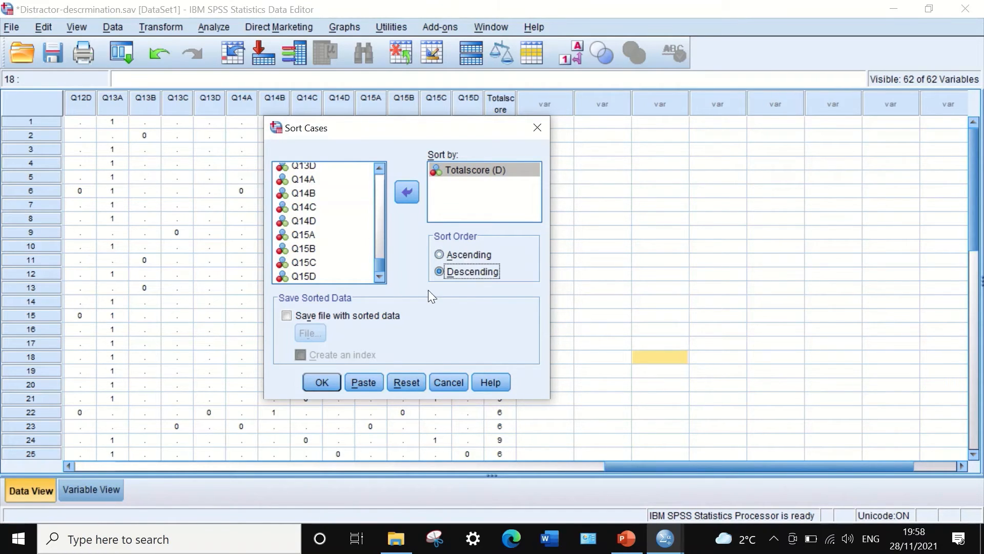
pyautogui.click(322, 382)
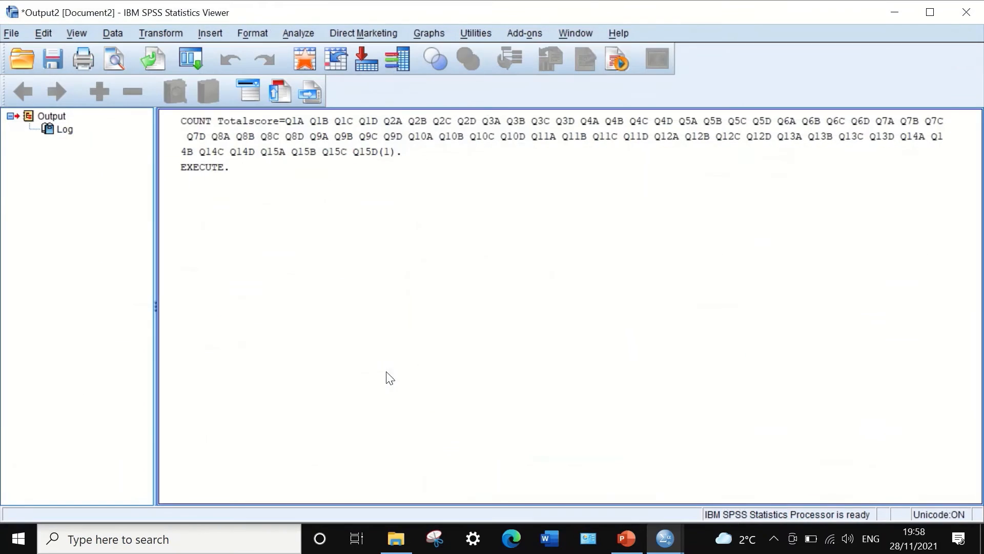
pyautogui.click(890, 11)
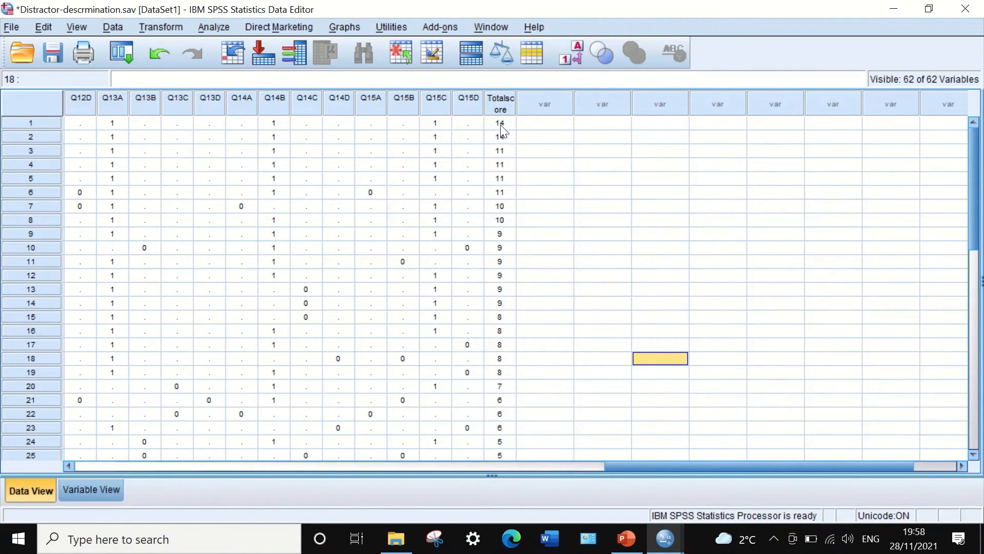
# Step: Transpose the sorted dataset with STUDENTS as the name variable and all question options plus Totalscore as the variables
pyautogui.scroll(-2, 493, 402)
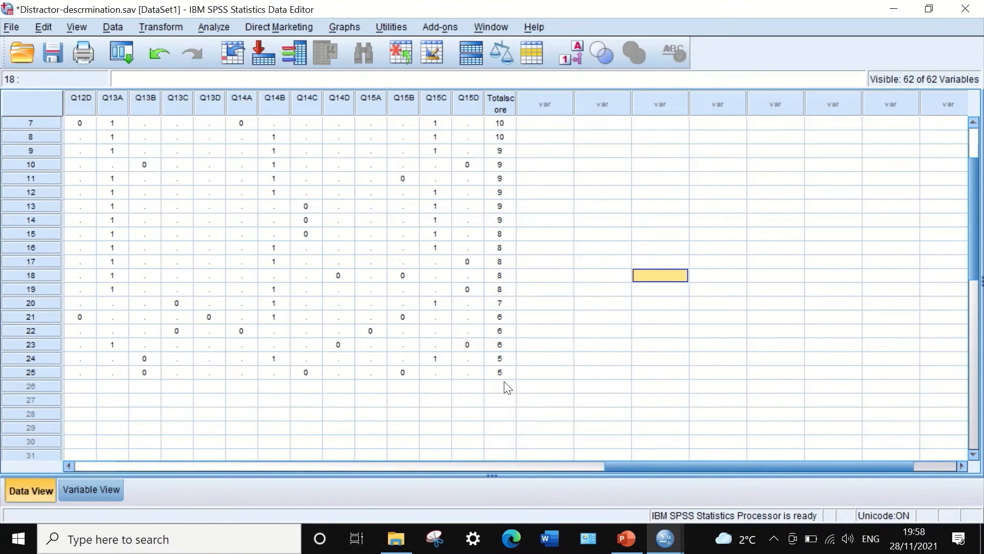
pyautogui.scroll(2, 467, 393)
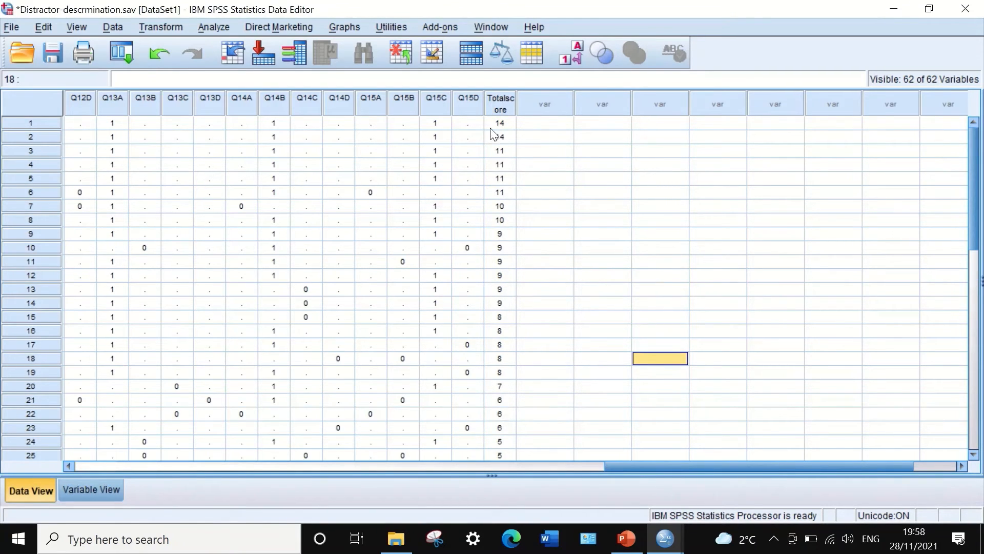
pyautogui.scroll(-3, 507, 294)
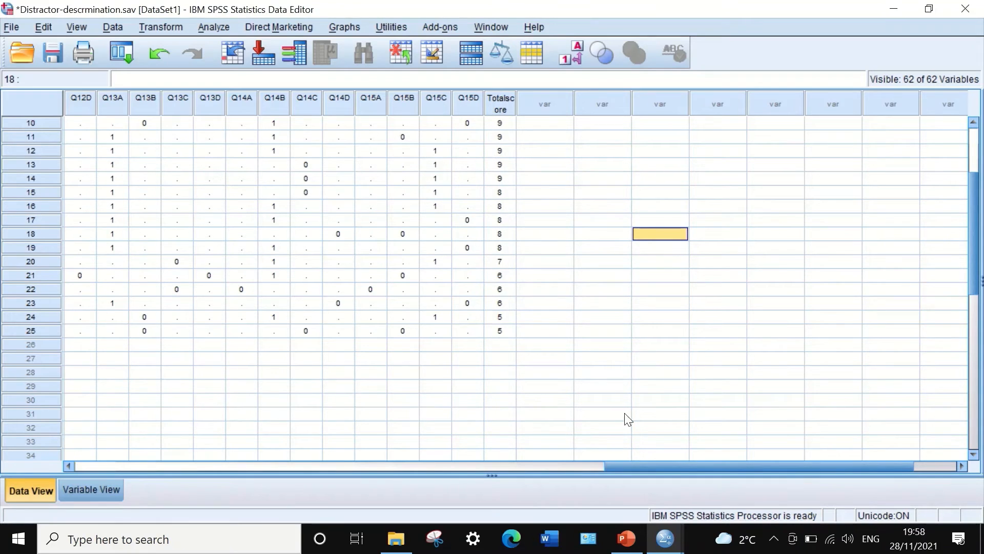
pyautogui.moveTo(675, 463); pyautogui.dragTo(654, 463)
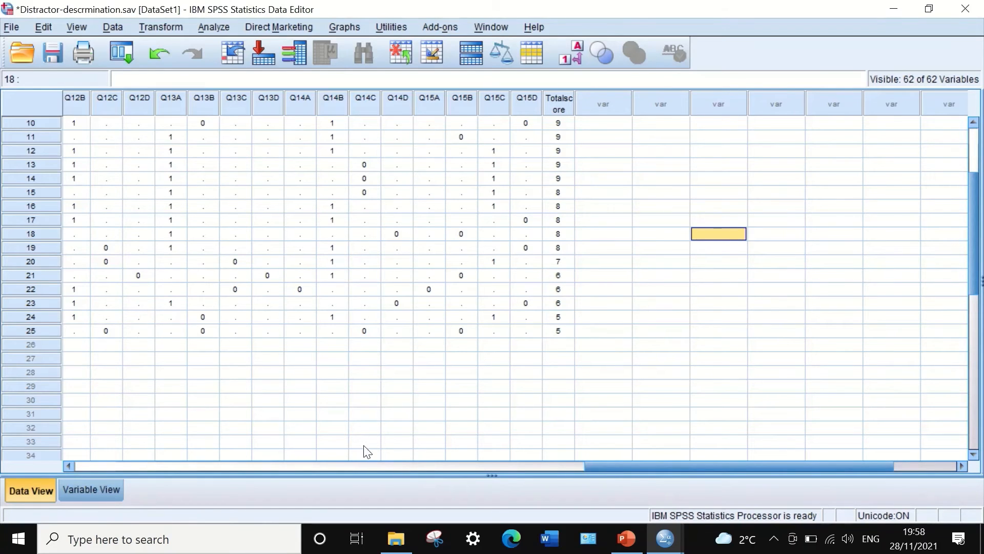
pyautogui.moveTo(648, 470); pyautogui.dragTo(108, 460)
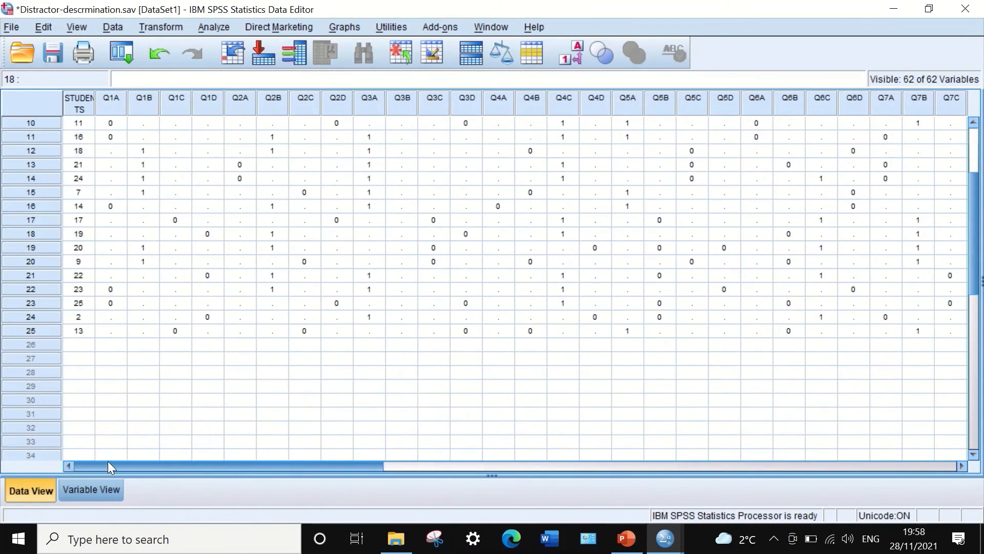
pyautogui.click(112, 28)
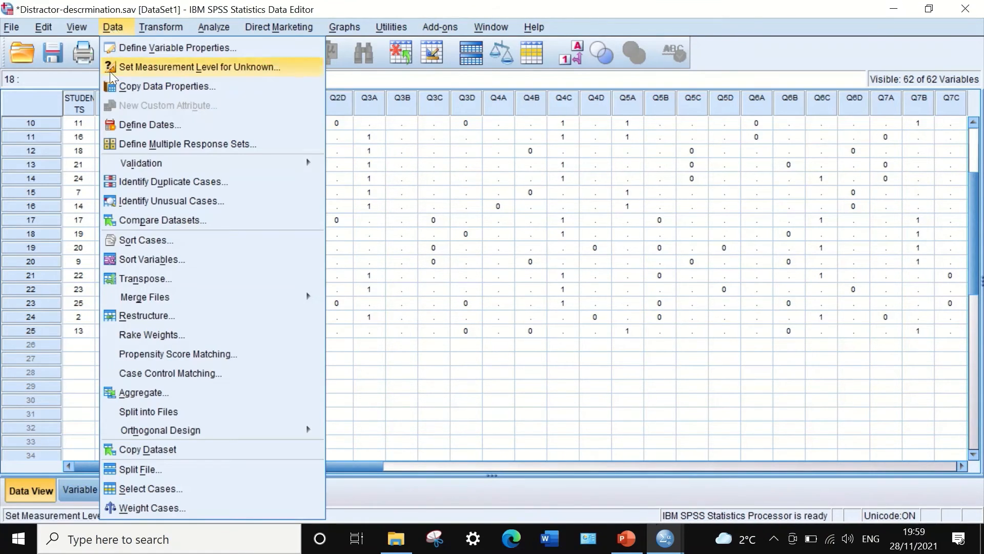
pyautogui.click(159, 281)
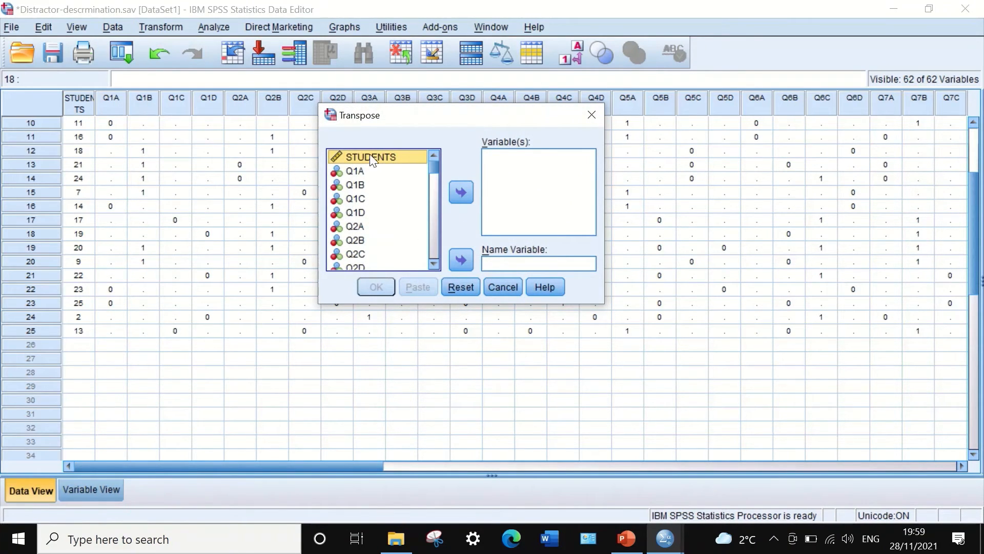
pyautogui.click(453, 264)
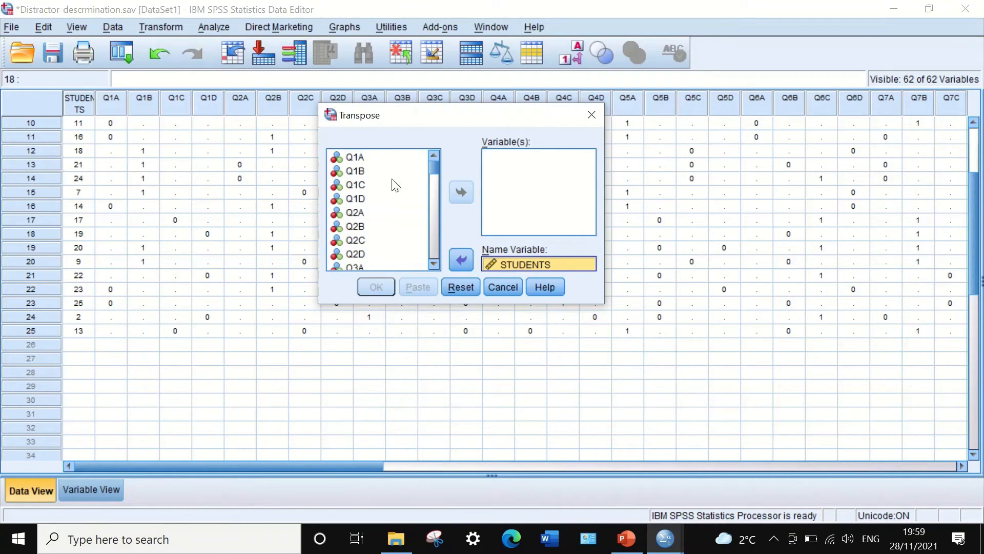
pyautogui.click(366, 158)
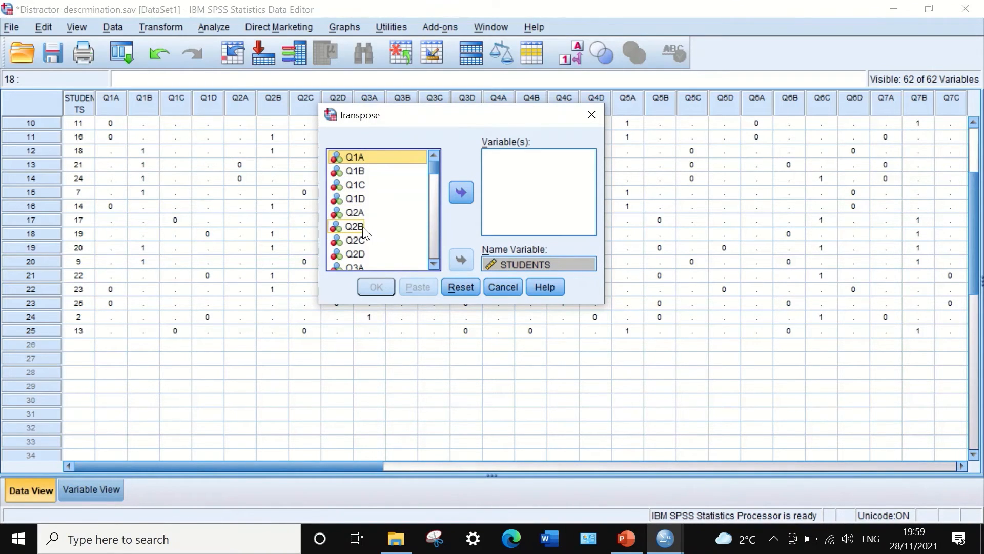
pyautogui.hotkey('ctrl', 'a')
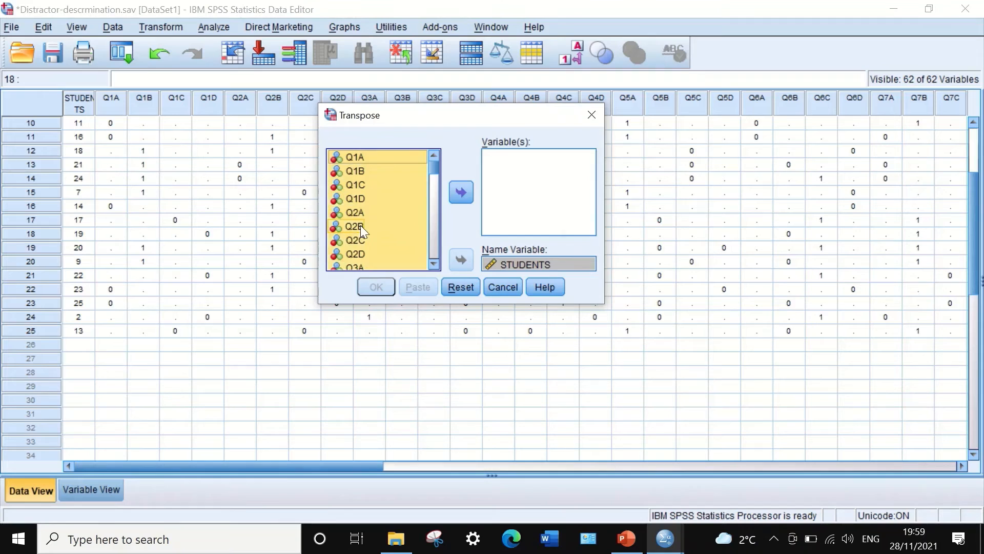
pyautogui.click(460, 192)
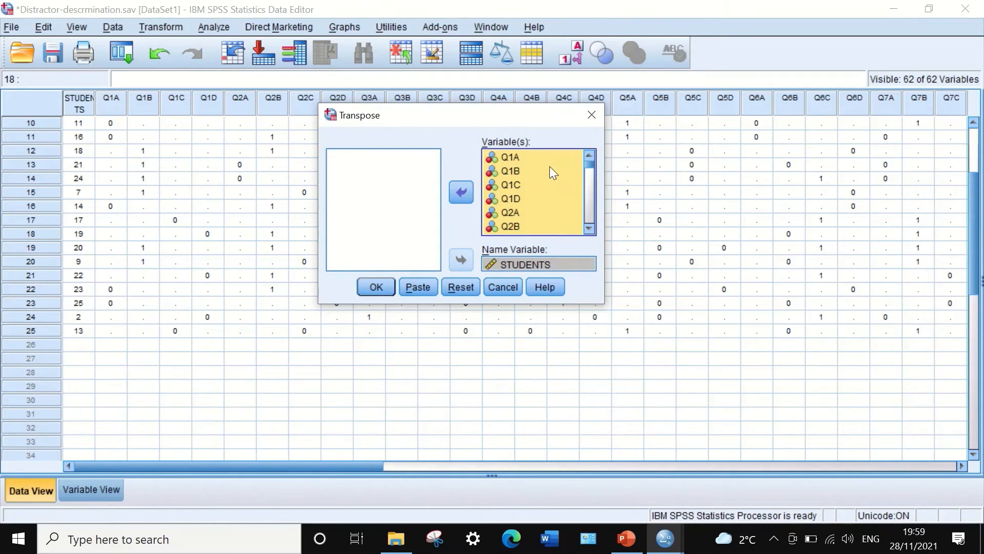
pyautogui.click(369, 287)
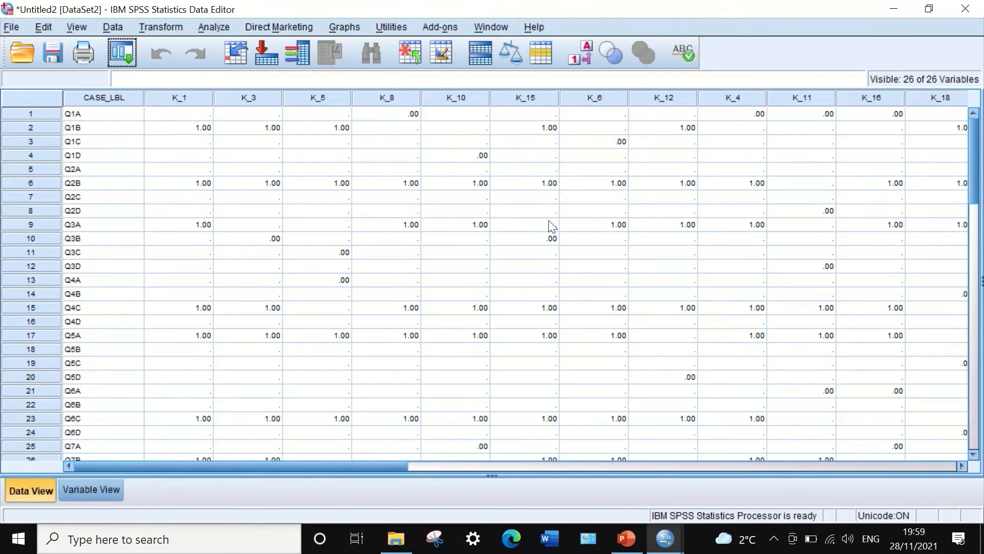
# Step: Replace "k_" with "S" in all variable names of the transposed dataset
pyautogui.click(95, 492)
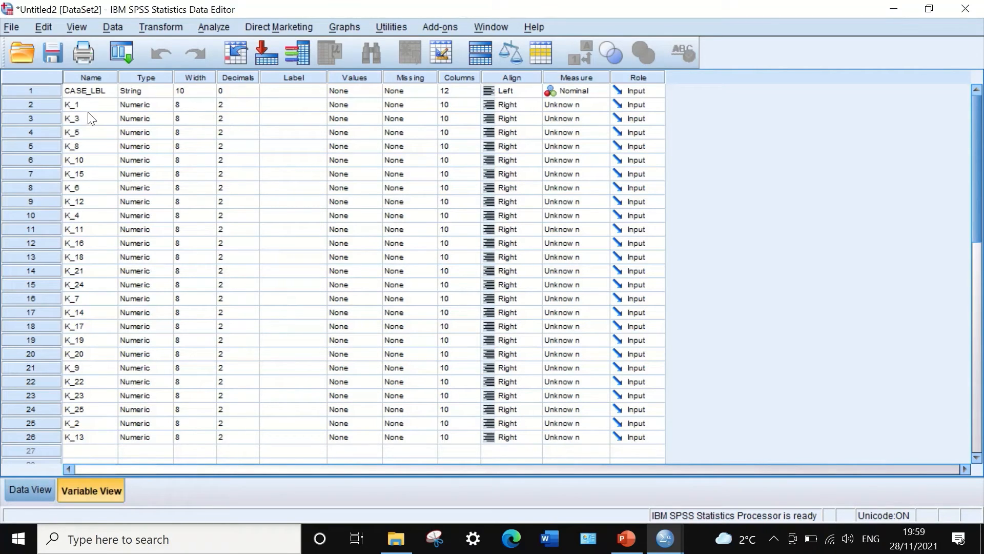
pyautogui.click(86, 78)
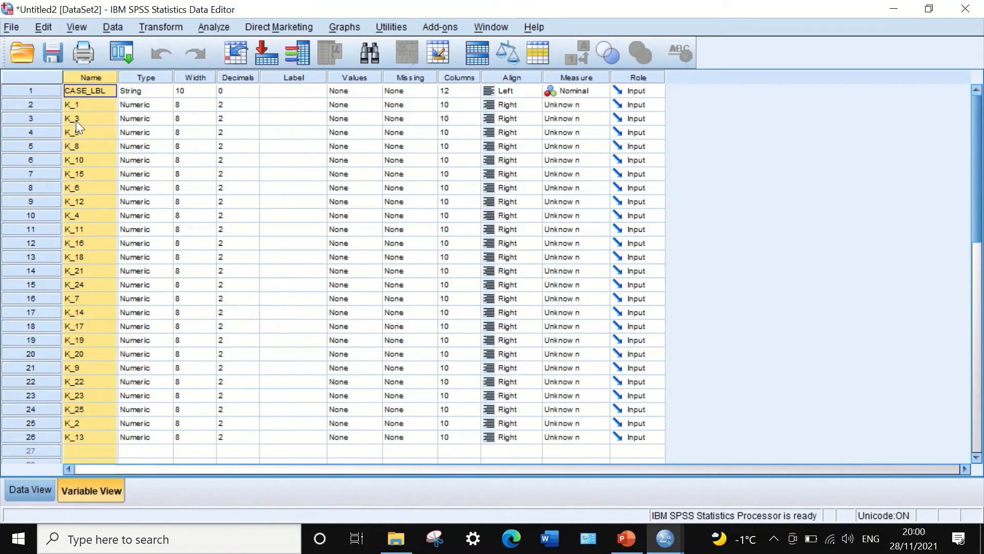
pyautogui.hotkey('ctrl', 'f')
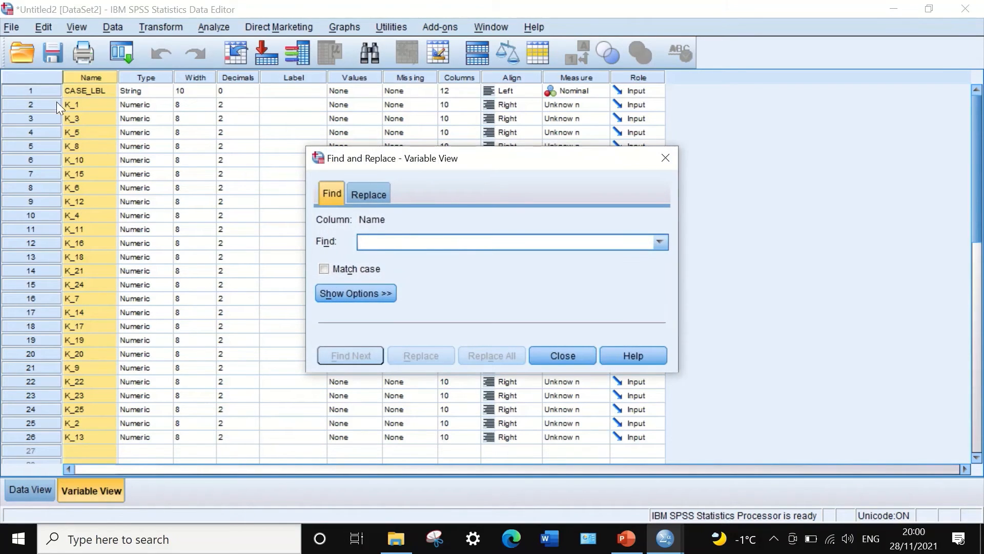
pyautogui.click(362, 194)
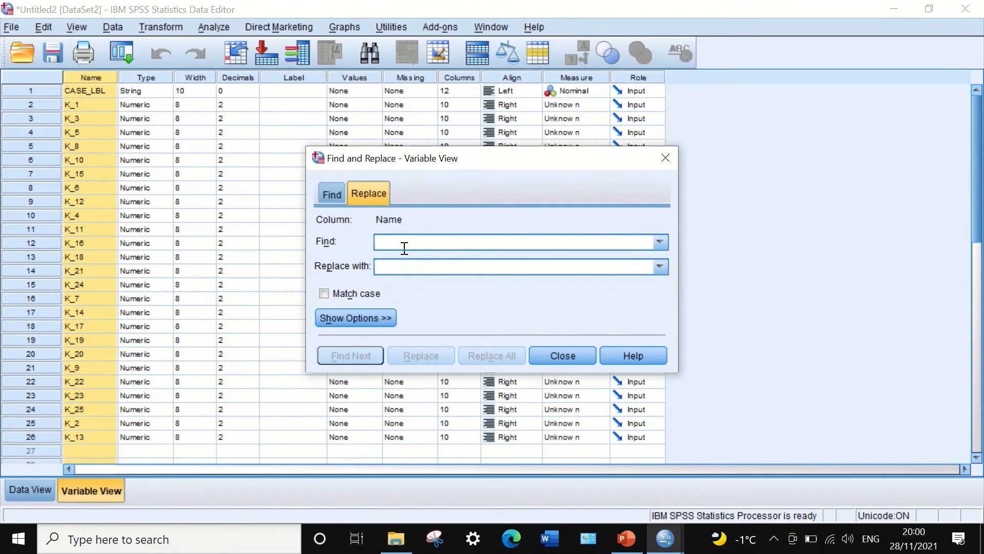
pyautogui.write('k')
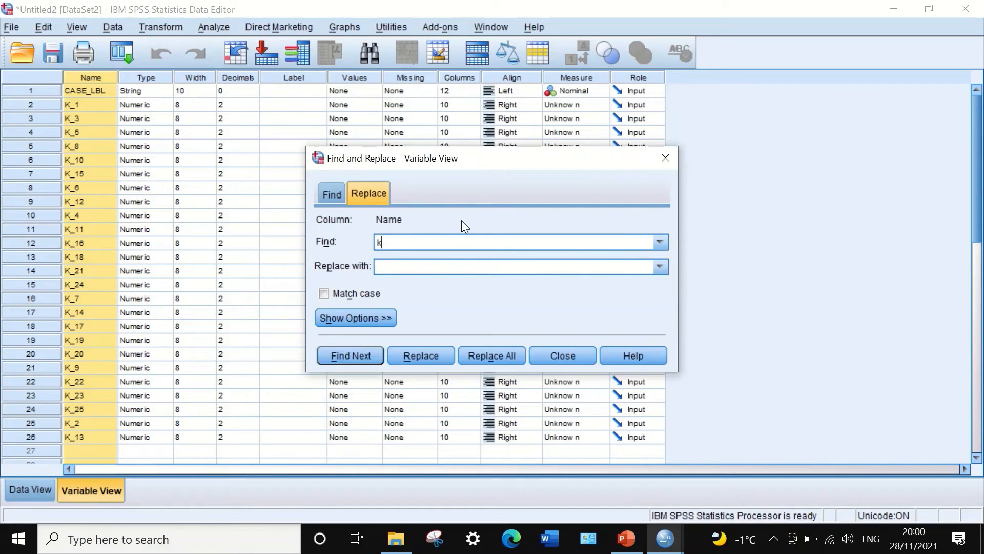
pyautogui.write('_')
pyautogui.click(393, 267)
pyautogui.write('S')
pyautogui.click(494, 356)
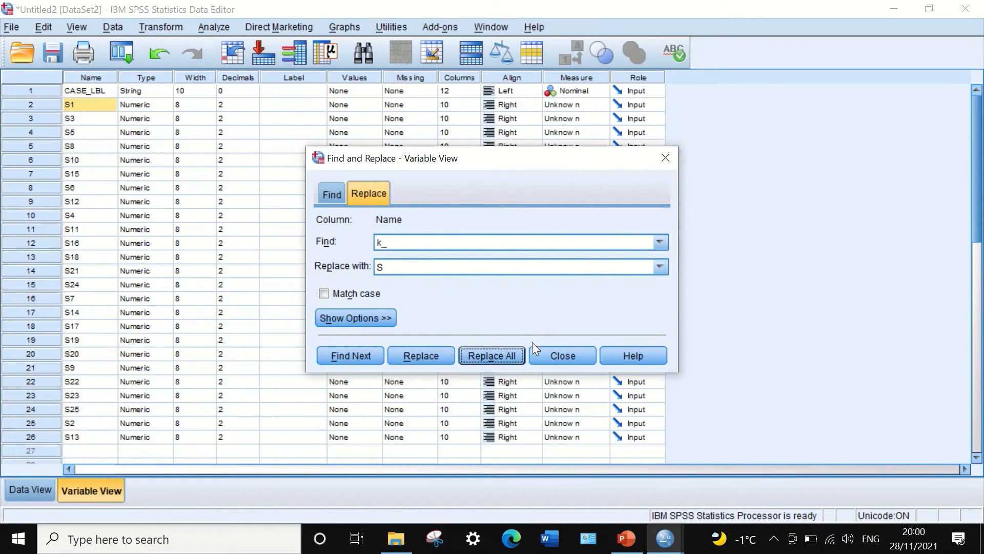
pyautogui.click(567, 356)
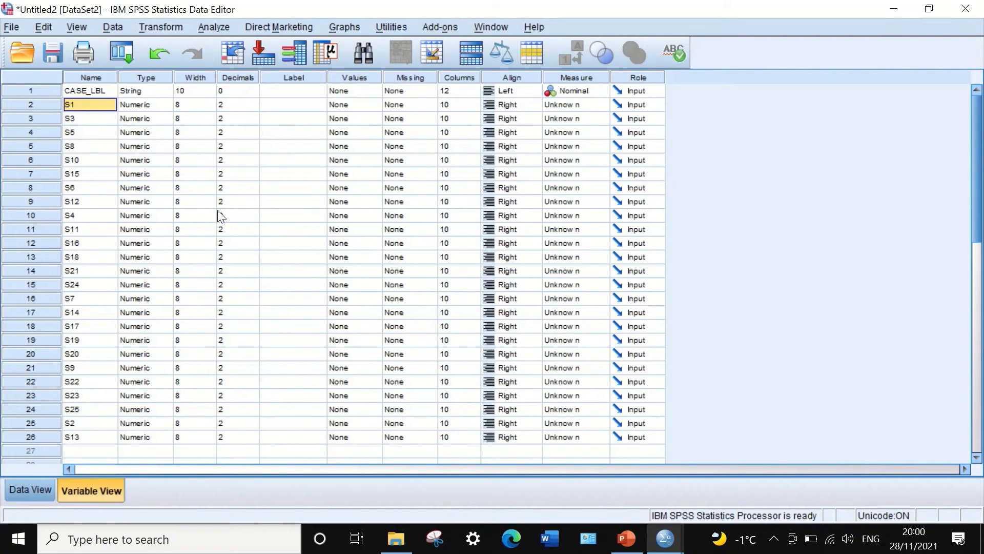
# Step: Set the number of decimals to 0 for all student variables from S1 down to S13
pyautogui.click(244, 104)
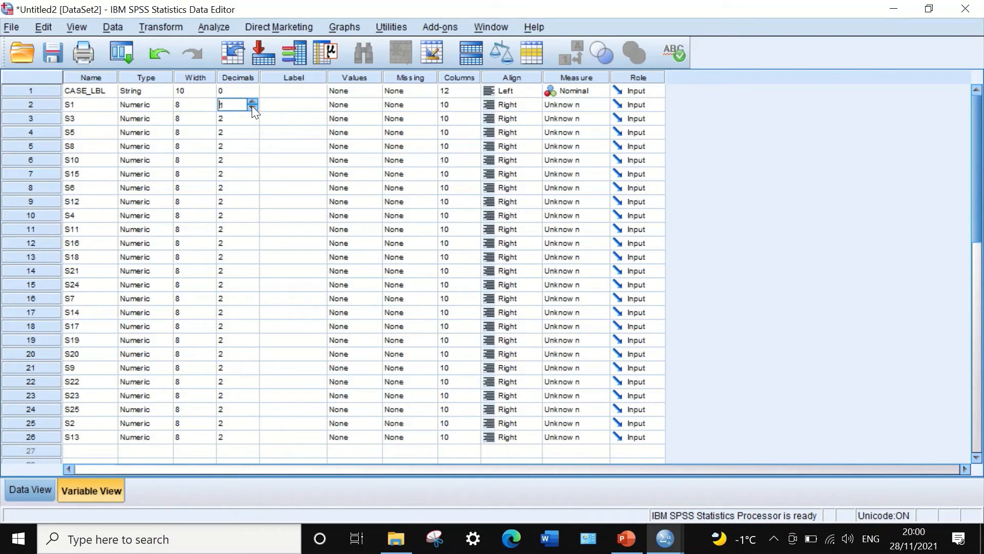
pyautogui.click(252, 107)
pyautogui.click(252, 108)
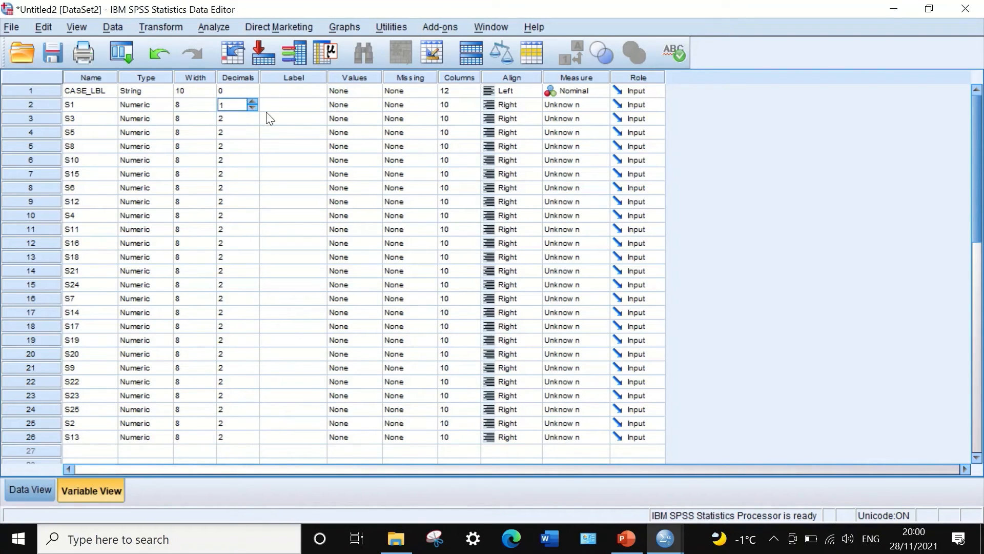
pyautogui.click(224, 92)
pyautogui.moveTo(234, 106); pyautogui.dragTo(219, 444)
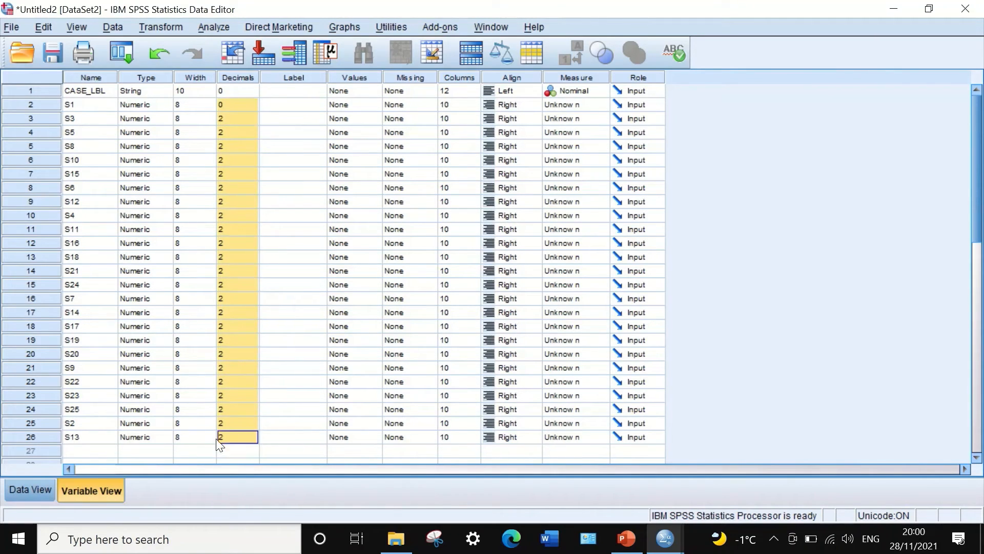
pyautogui.write('0')
# Step: Set the display column width of S1 and CASE_LBL to 4
pyautogui.click(460, 104)
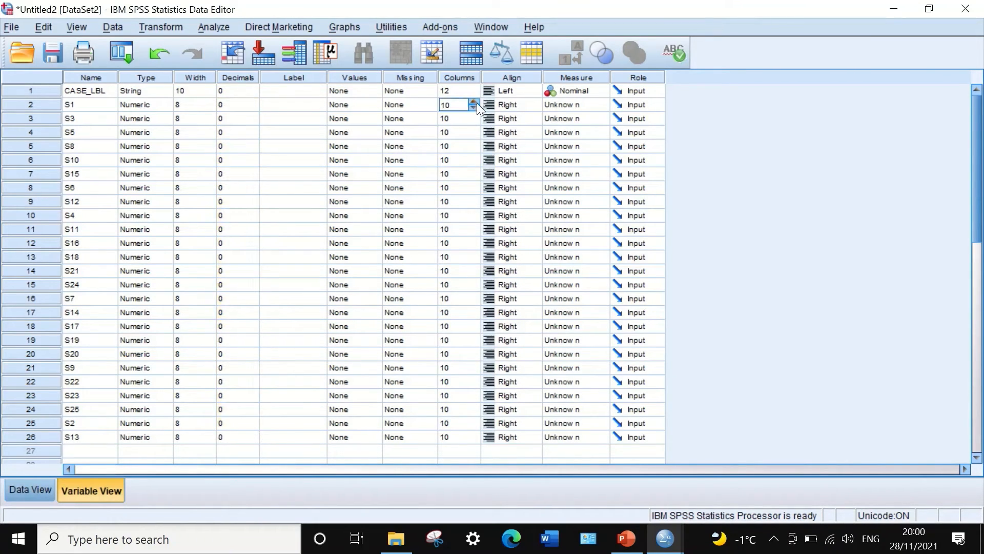
pyautogui.moveTo(451, 104); pyautogui.dragTo(428, 104)
pyautogui.write('4')
pyautogui.click(462, 90)
pyautogui.moveTo(461, 90); pyautogui.dragTo(424, 96)
pyautogui.write('4')
# Step: Copy S1's column width of 4 to all remaining student variables, from S3 down to S13
pyautogui.click(461, 105)
pyautogui.moveTo(451, 105); pyautogui.dragTo(442, 110)
pyautogui.hotkey('ctrl', 'c')
pyautogui.rightClick(447, 106)
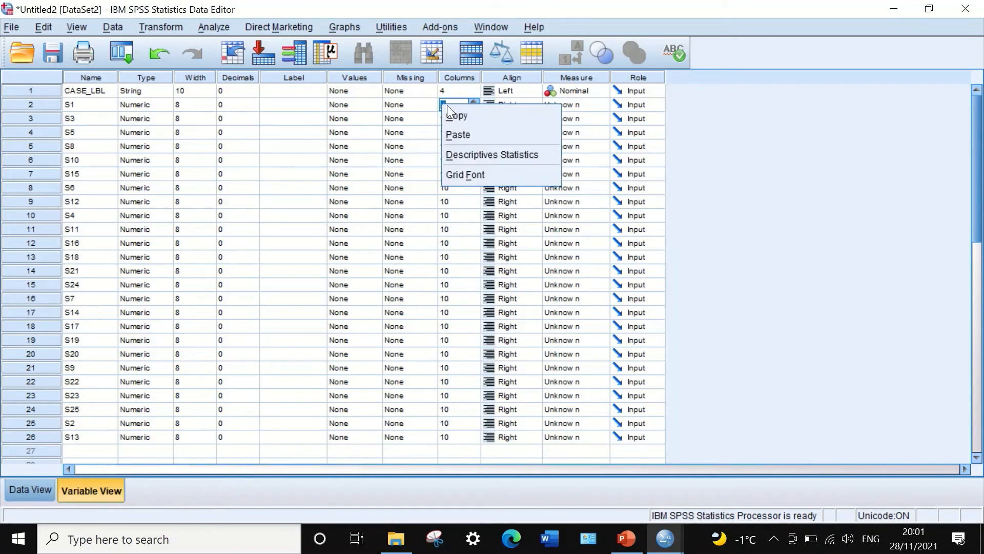
pyautogui.click(464, 131)
pyautogui.moveTo(460, 119); pyautogui.dragTo(456, 437)
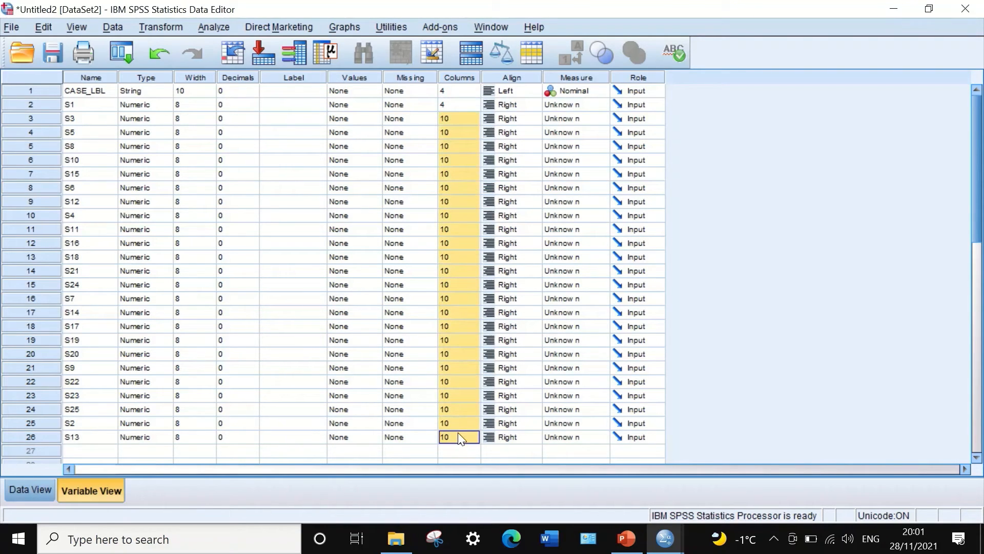
pyautogui.hotkey('ctrl', 'v')
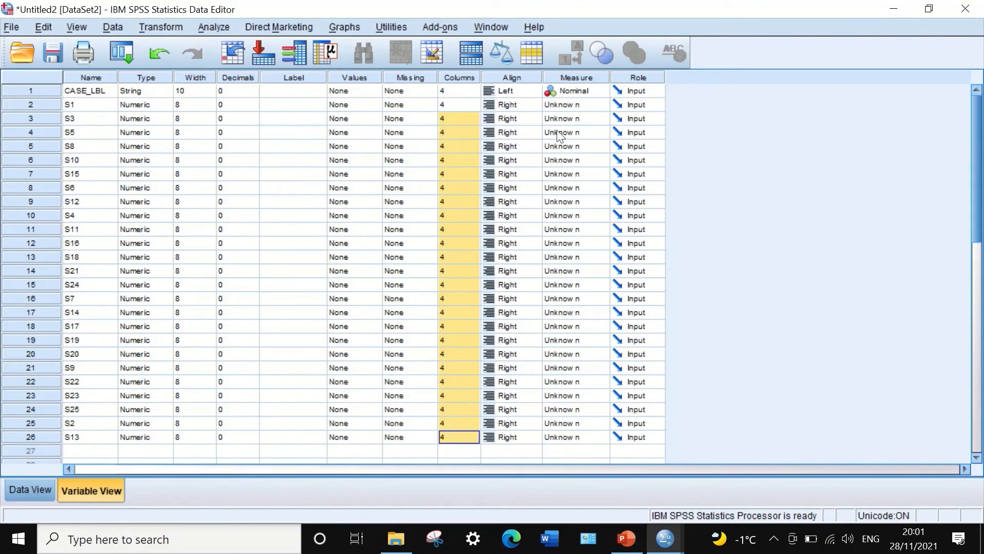
# Step: Set the alignment of the S1 and CASE_LBL variables to Center
pyautogui.click(518, 105)
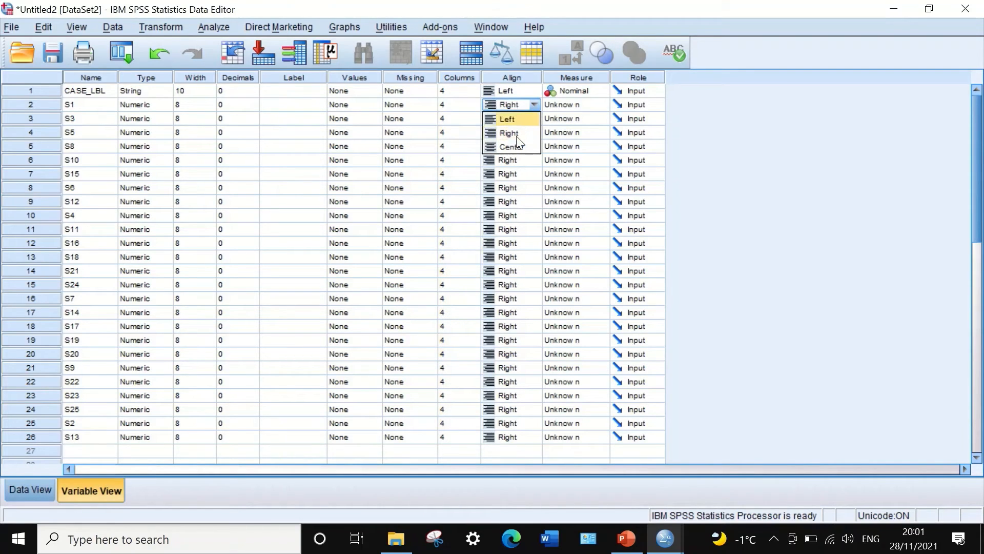
pyautogui.click(509, 145)
pyautogui.click(519, 92)
pyautogui.click(524, 91)
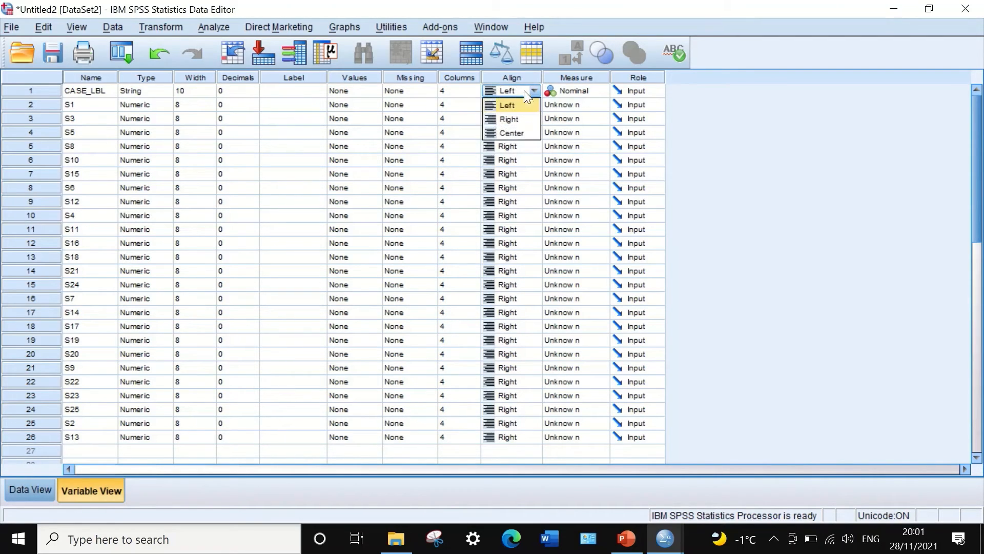
pyautogui.click(513, 133)
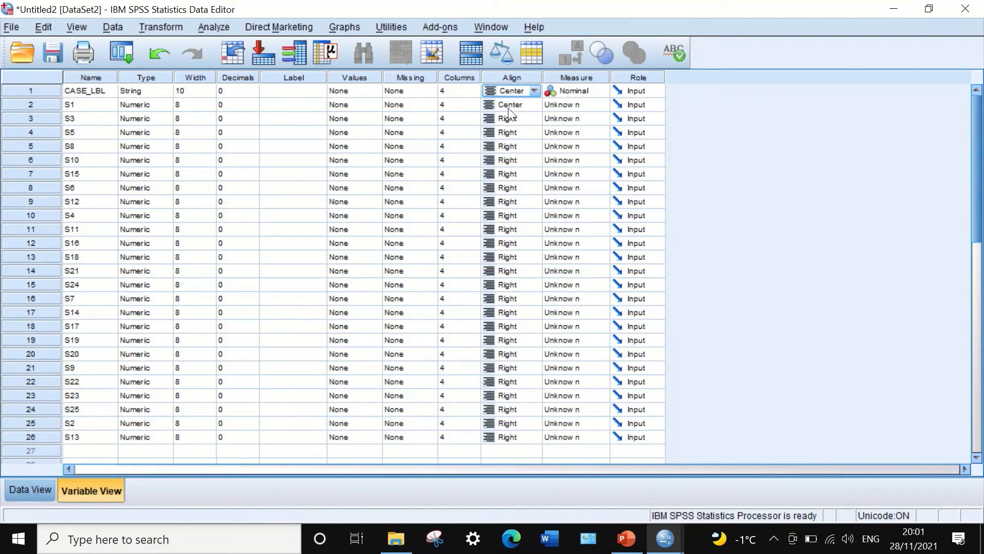
# Step: Copy CASE_LBL's Center alignment to all student variables from S1 down to S13
pyautogui.click(530, 87)
pyautogui.rightClick(506, 88)
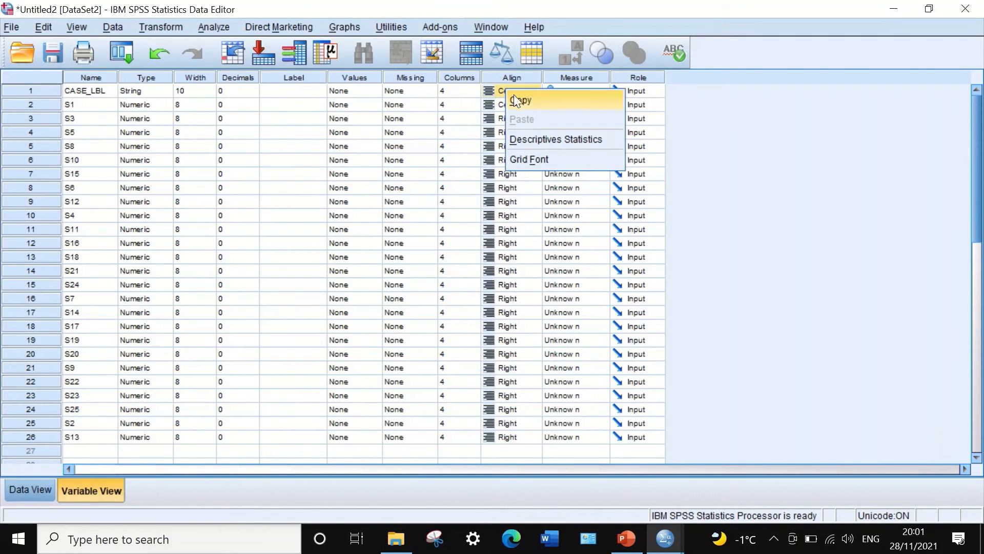
pyautogui.click(510, 100)
pyautogui.moveTo(507, 110); pyautogui.dragTo(513, 439)
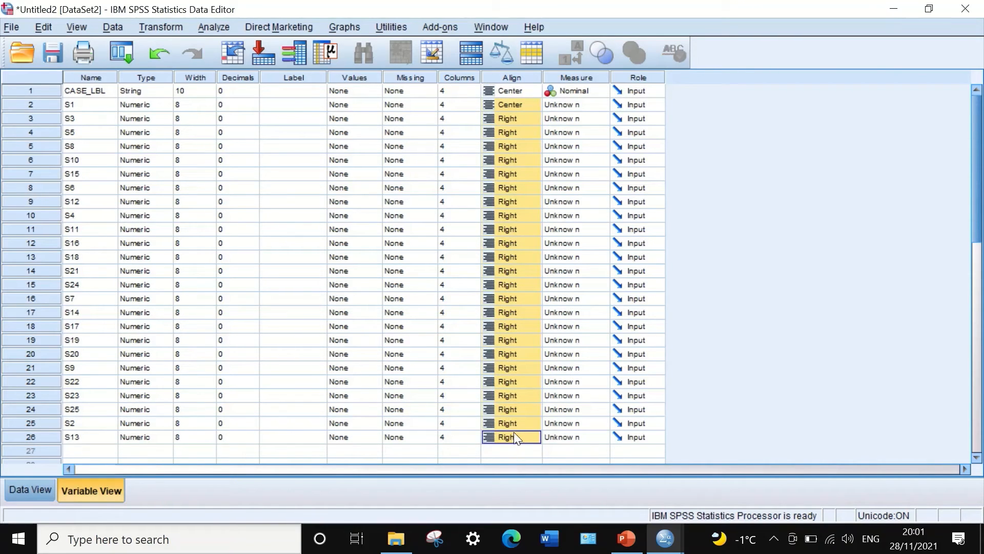
pyautogui.hotkey('ctrl', 'v')
# Step: Delete the Totalscore case in row 61 of the transposed data
pyautogui.click(48, 487)
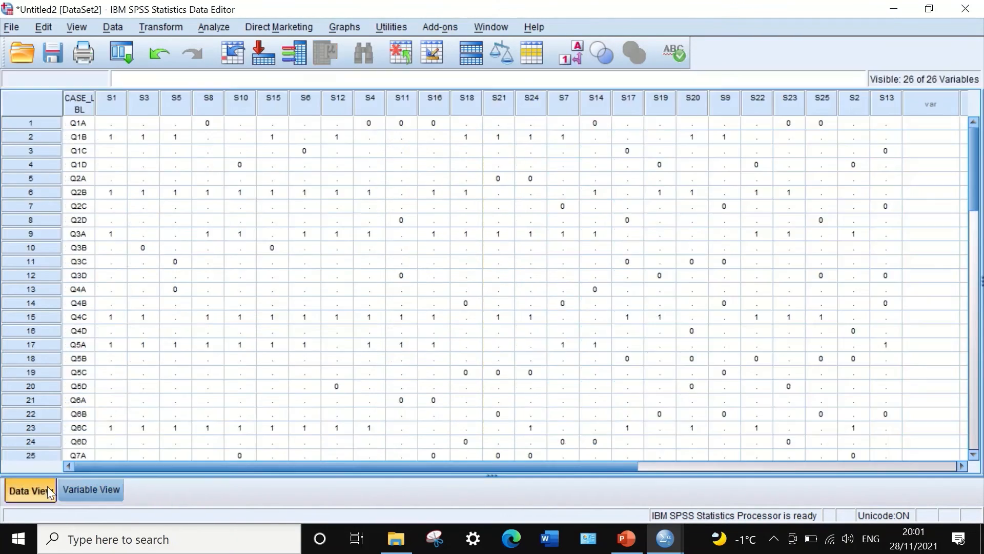
pyautogui.moveTo(279, 463)
pyautogui.mouseDown()
pyautogui.moveTo(417, 465)
pyautogui.moveTo(275, 455)
pyautogui.mouseUp()
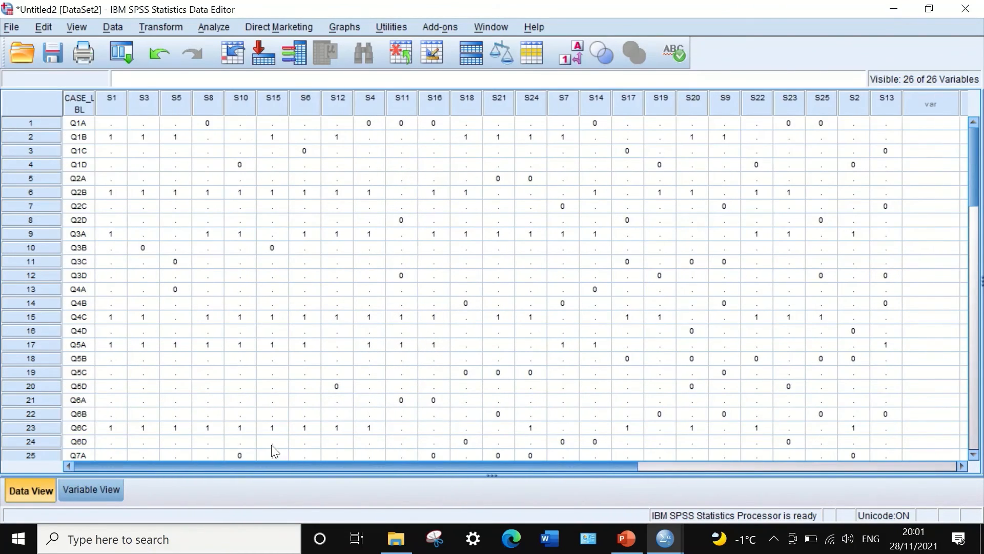
pyautogui.scroll(-1, 309, 354)
pyautogui.scroll(-10, 309, 351)
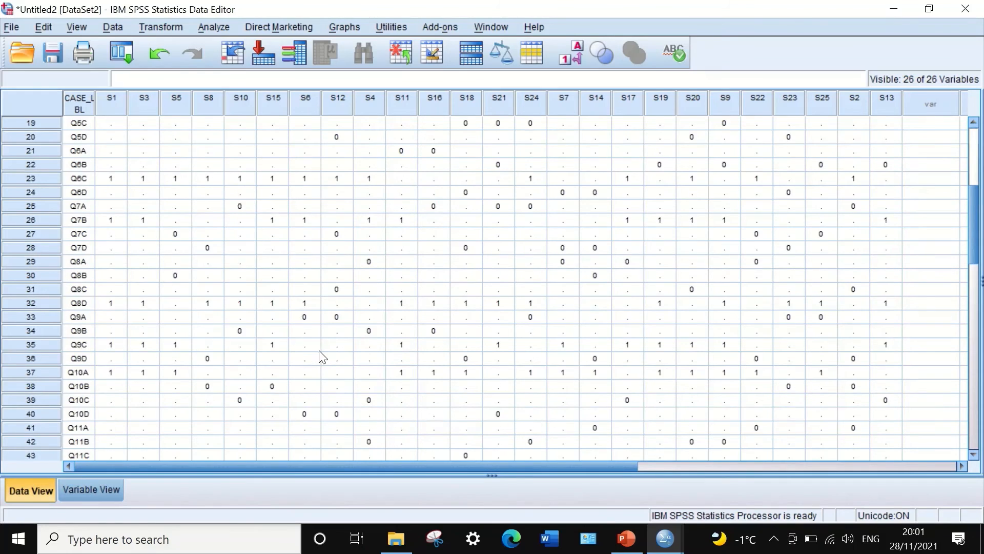
pyautogui.scroll(-4, 321, 352)
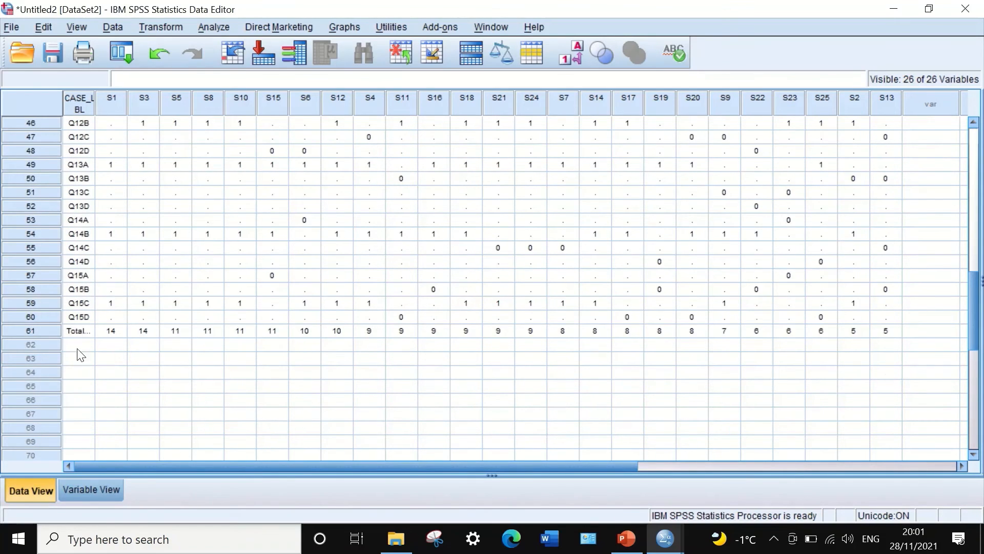
pyautogui.click(21, 329)
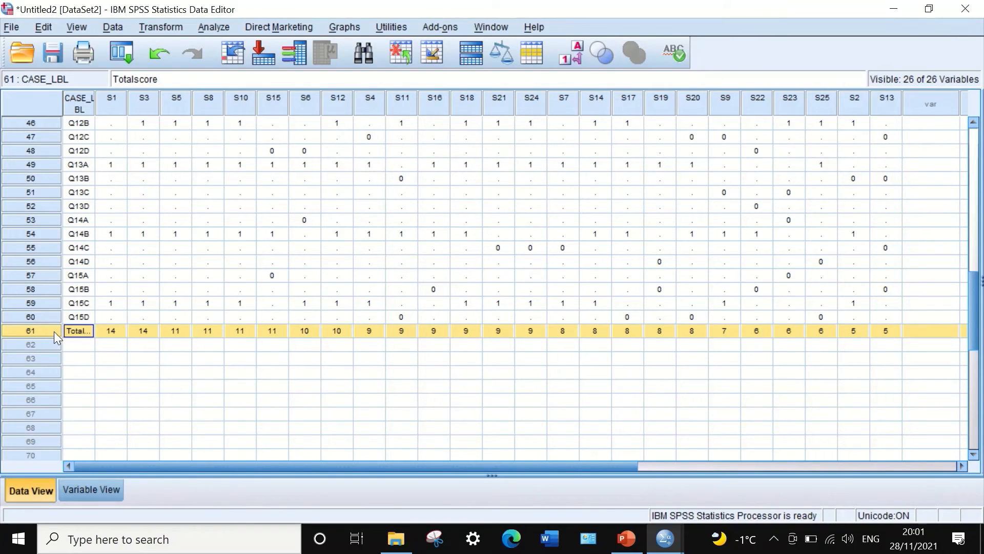
pyautogui.press('Delete')
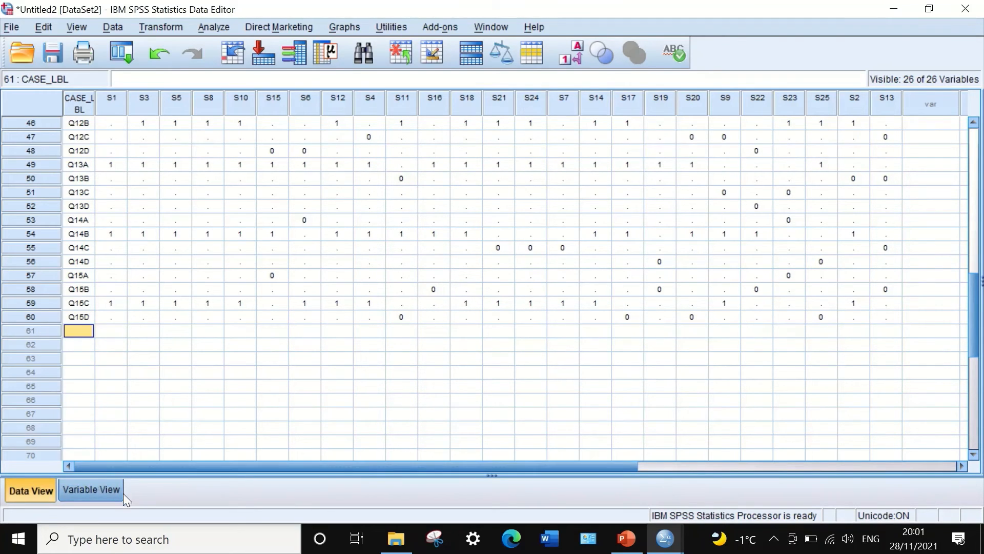
# Step: Start a count of values within cases with UG as the target variable
pyautogui.scroll(3, 72, 423)
pyautogui.scroll(12, 73, 423)
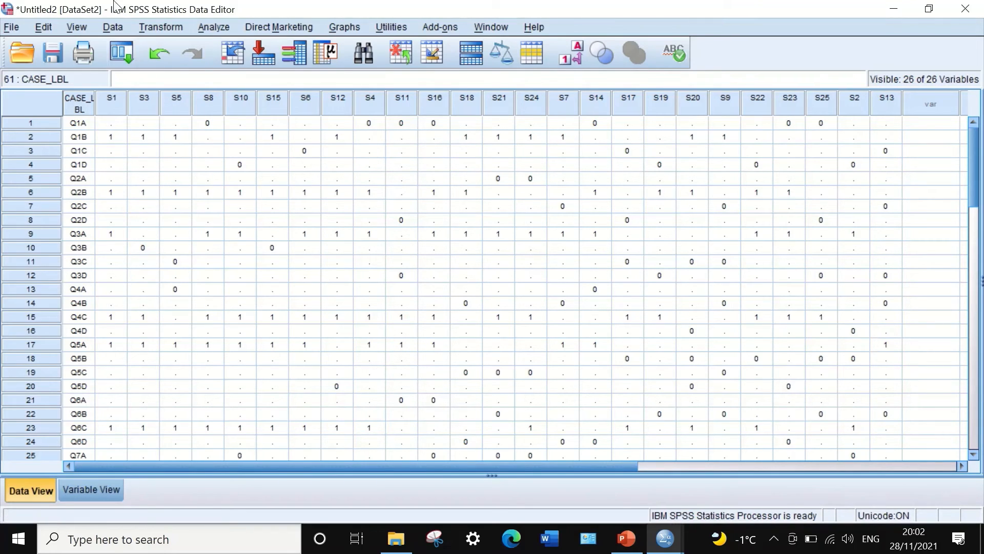
pyautogui.click(163, 28)
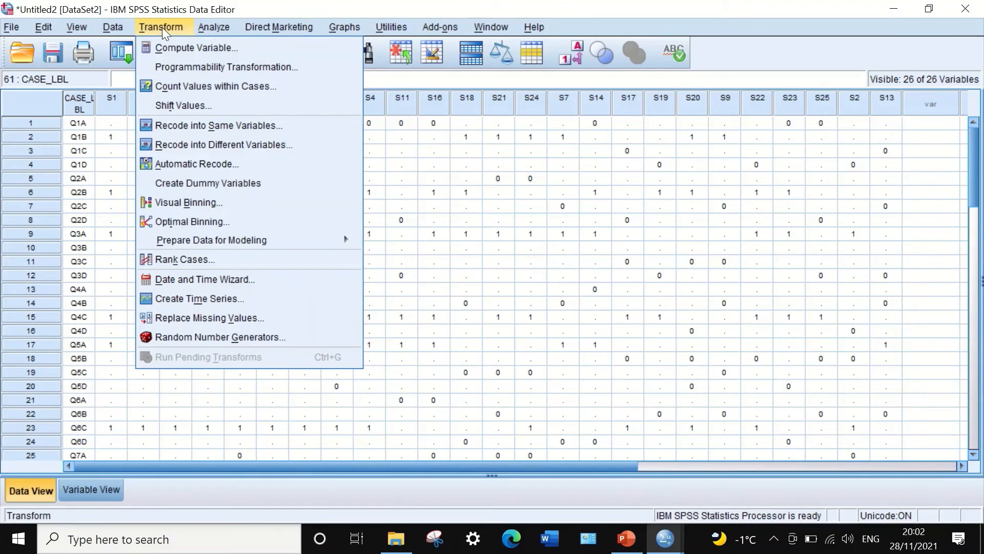
pyautogui.click(183, 87)
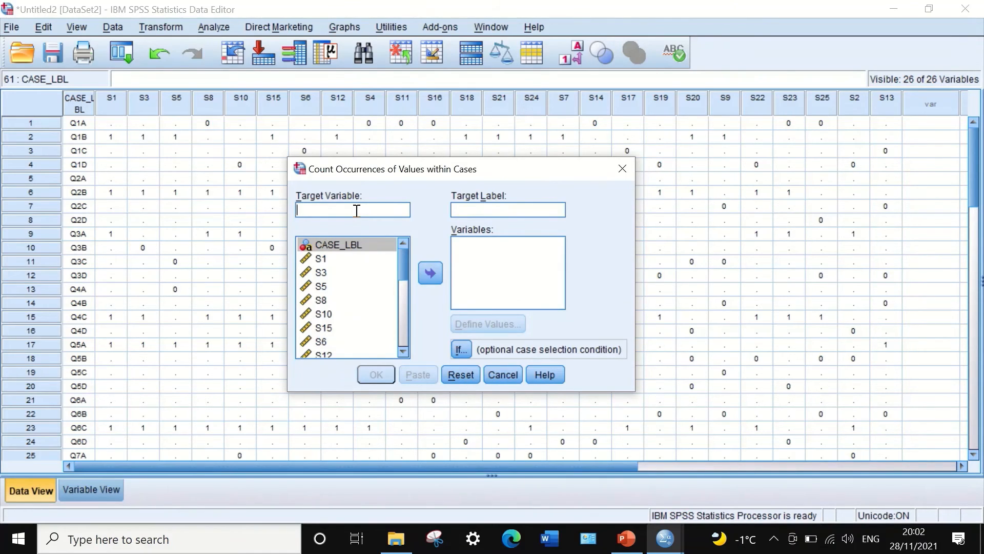
pyautogui.write('UG')
# Step: Add the top seven students, S1, S3, S5, S8, S10, S15 and S6, as the variables to count
pyautogui.moveTo(401, 268); pyautogui.dragTo(394, 258)
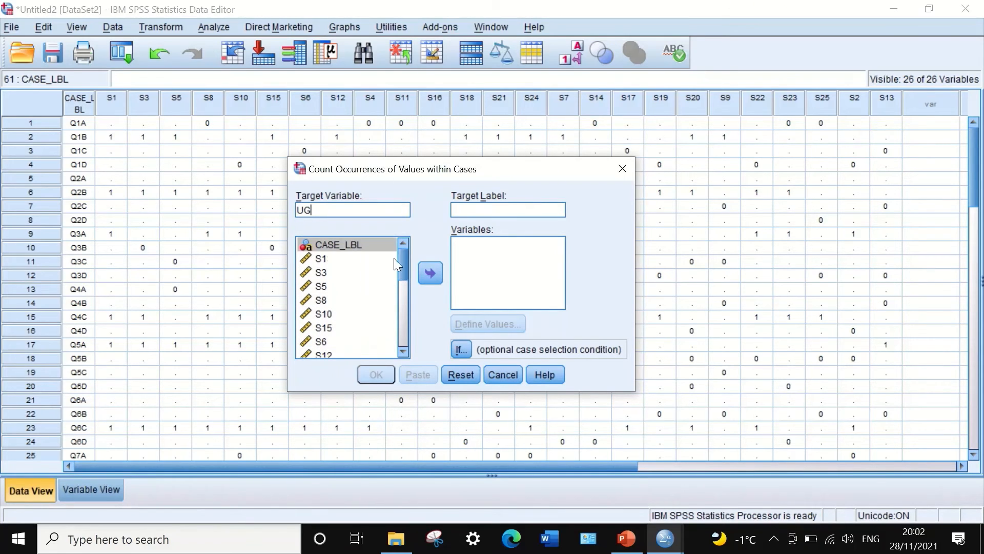
pyautogui.click(313, 260)
pyautogui.keyDown('ctrl'); pyautogui.click(315, 271); pyautogui.keyUp('ctrl')
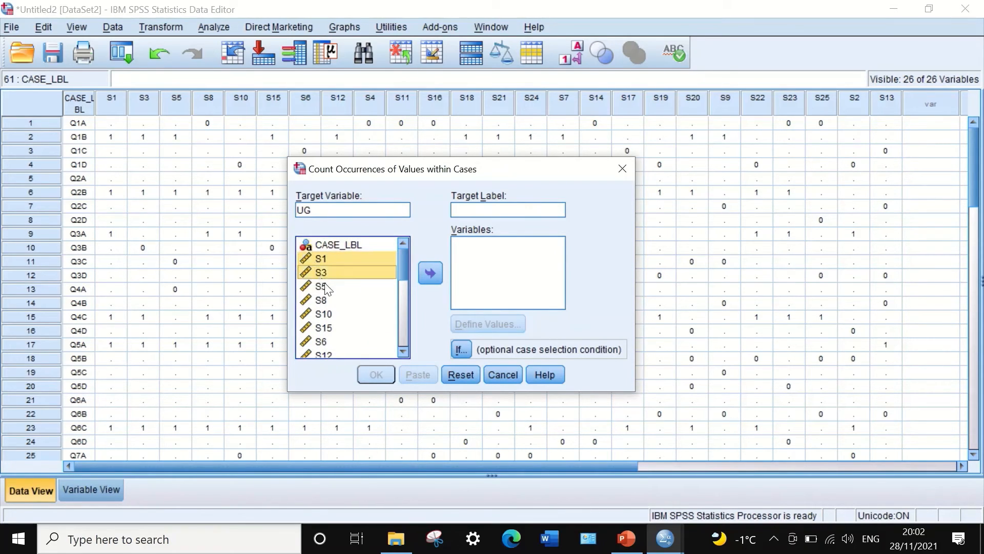
pyautogui.keyDown('ctrl'); pyautogui.click(322, 285); pyautogui.keyUp('ctrl')
pyautogui.keyDown('ctrl'); pyautogui.click(321, 299); pyautogui.keyUp('ctrl')
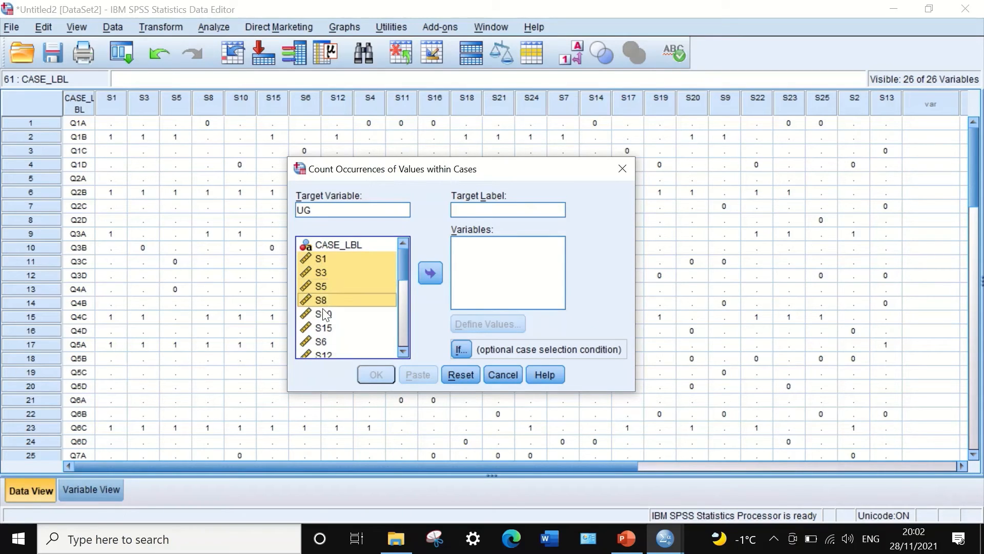
pyautogui.keyDown('ctrl'); pyautogui.click(323, 313); pyautogui.keyUp('ctrl')
pyautogui.keyDown('ctrl'); pyautogui.click(323, 328); pyautogui.keyUp('ctrl')
pyautogui.keyDown('ctrl'); pyautogui.click(330, 342); pyautogui.keyUp('ctrl')
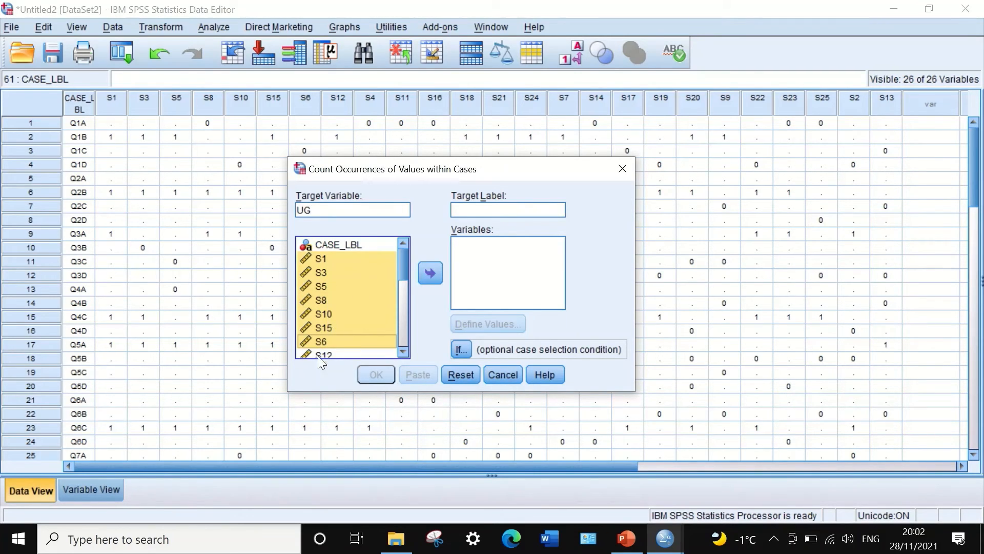
pyautogui.click(428, 273)
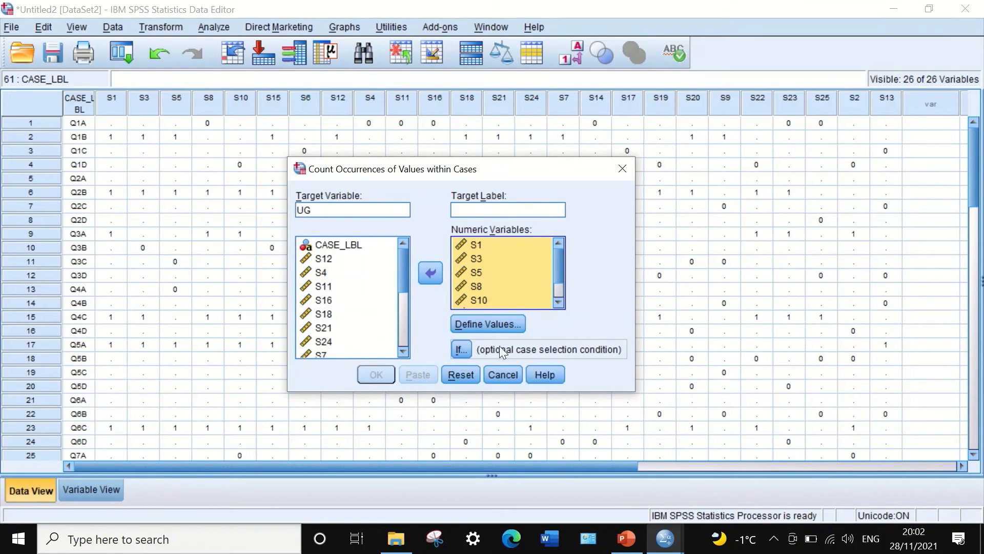
# Step: Define the values to count as the range 0 through 1, run the count and minimize the output window
pyautogui.click(490, 323)
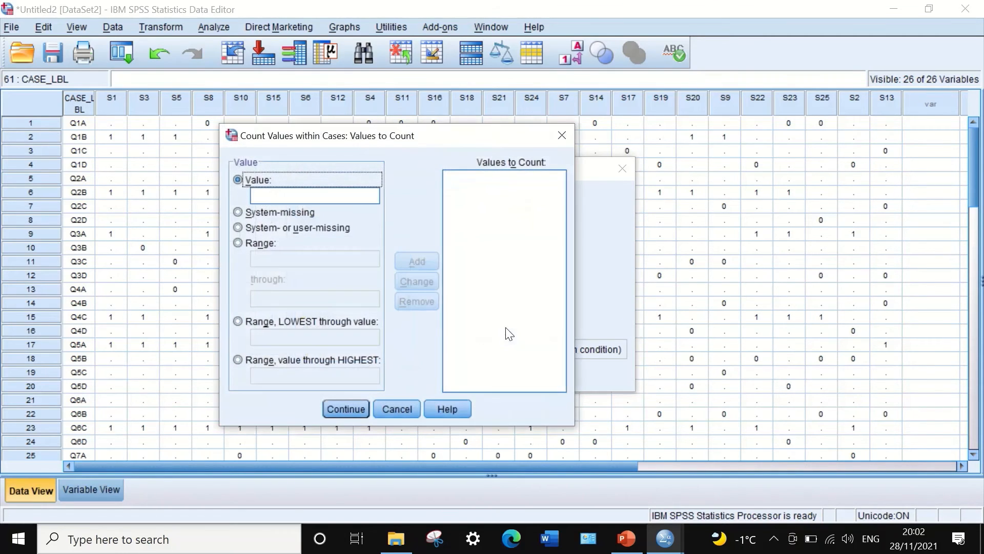
pyautogui.click(247, 243)
pyautogui.click(259, 260)
pyautogui.write('0')
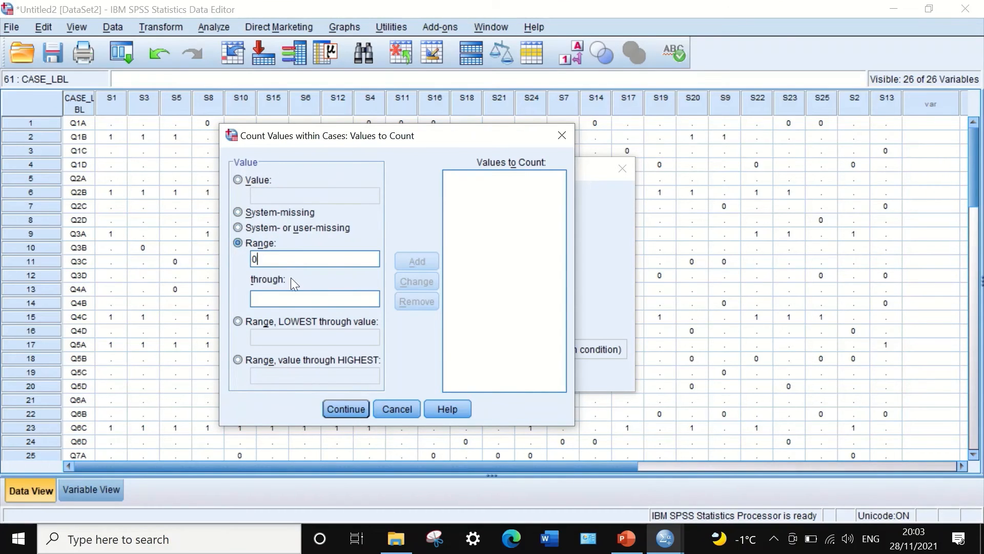
pyautogui.click(286, 301)
pyautogui.write('1')
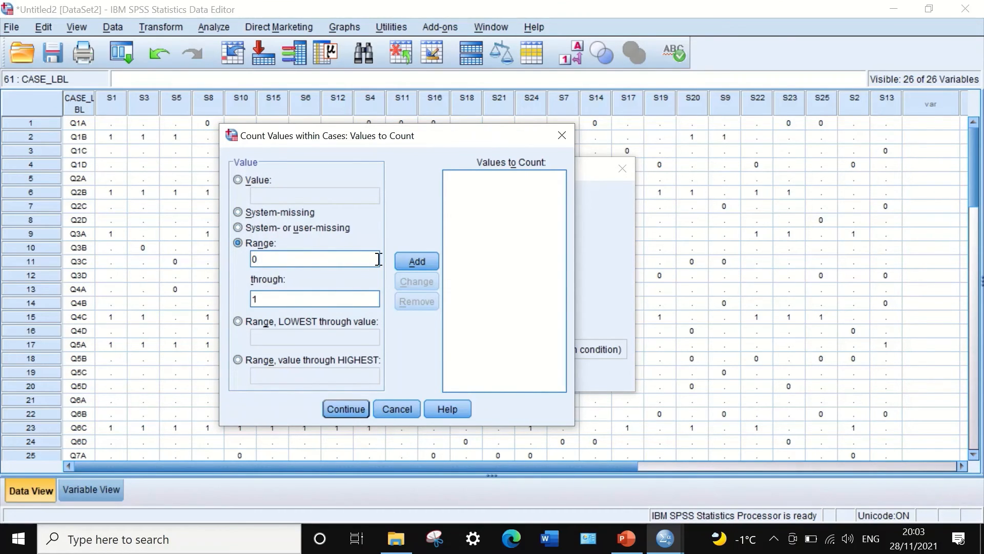
pyautogui.click(420, 261)
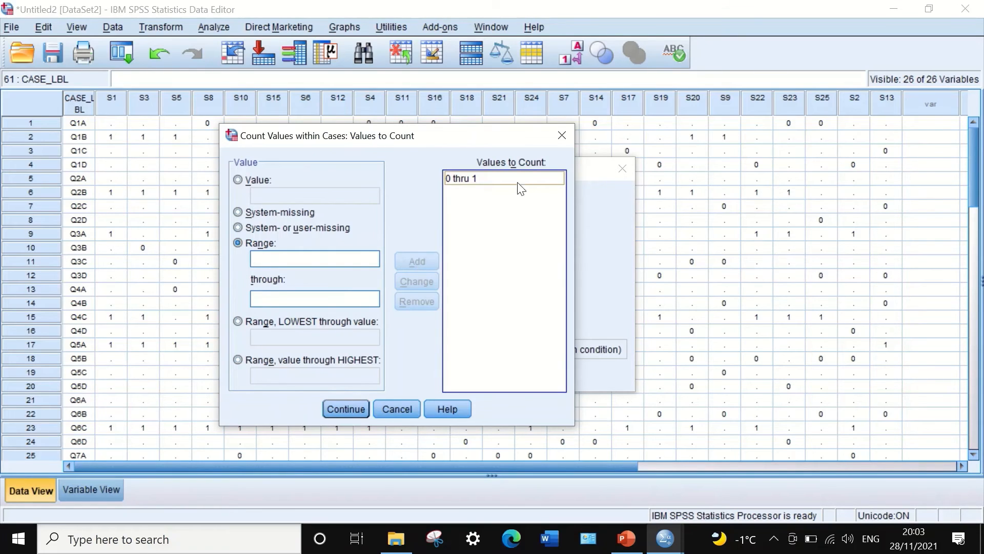
pyautogui.click(327, 409)
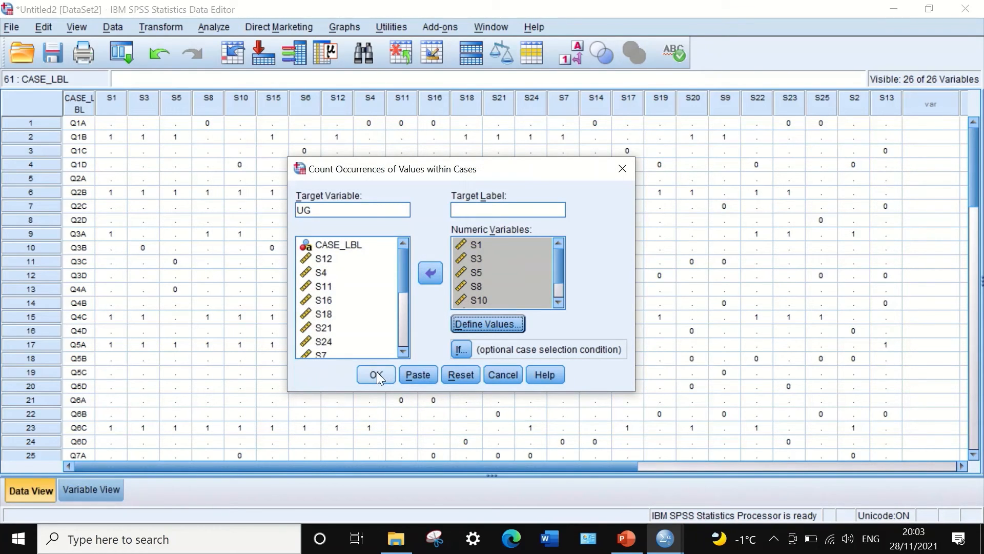
pyautogui.click(376, 374)
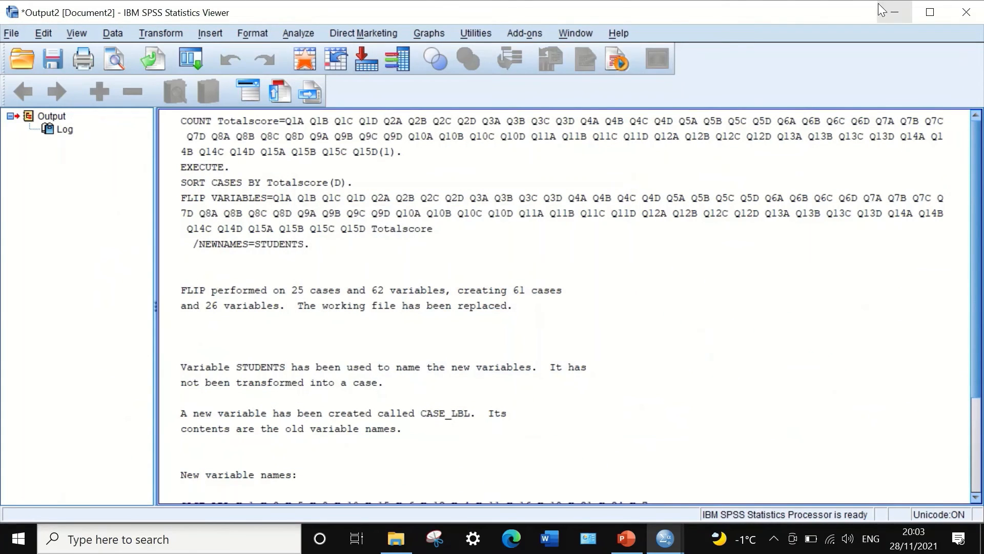
pyautogui.click(892, 11)
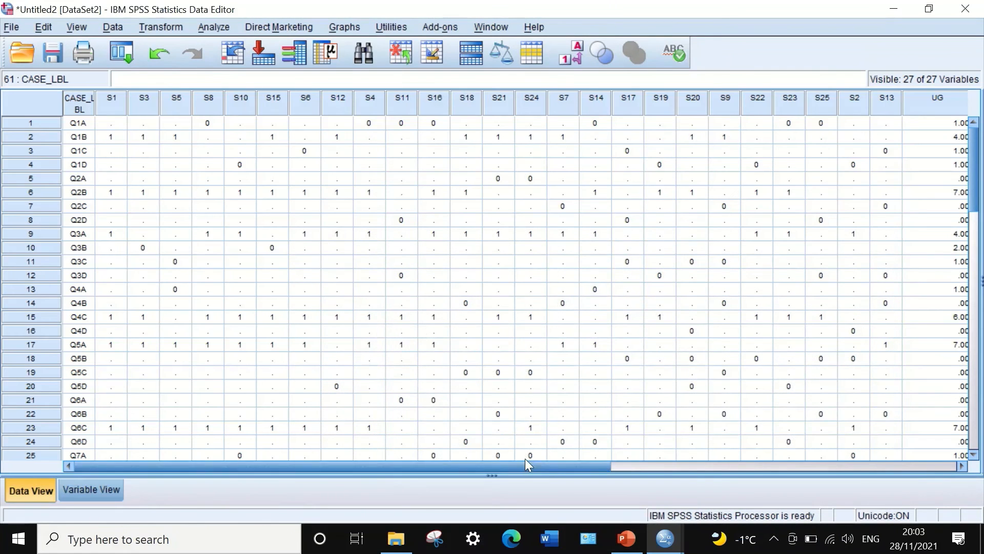
# Step: Set the number of decimals of the UG variable to 0
pyautogui.moveTo(528, 460); pyautogui.dragTo(794, 460)
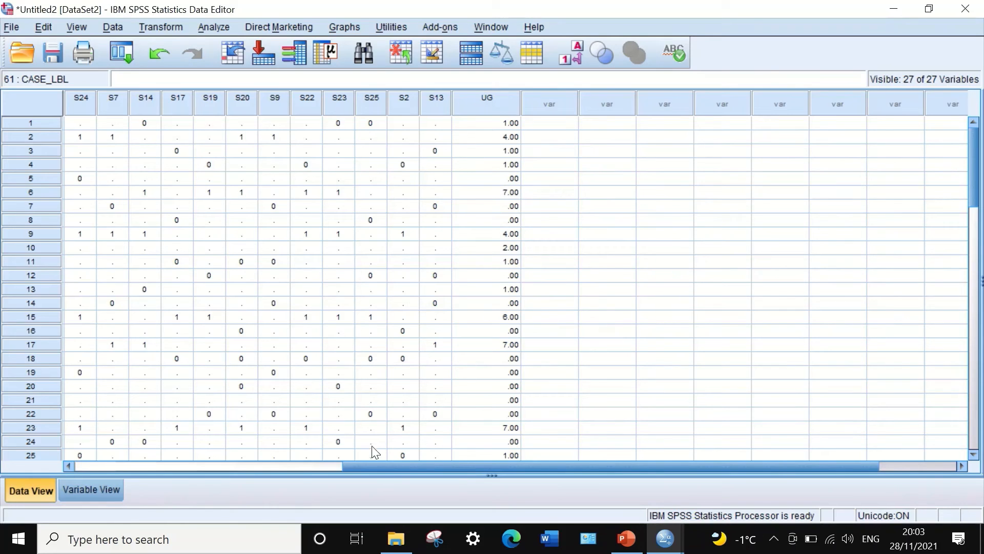
pyautogui.click(118, 488)
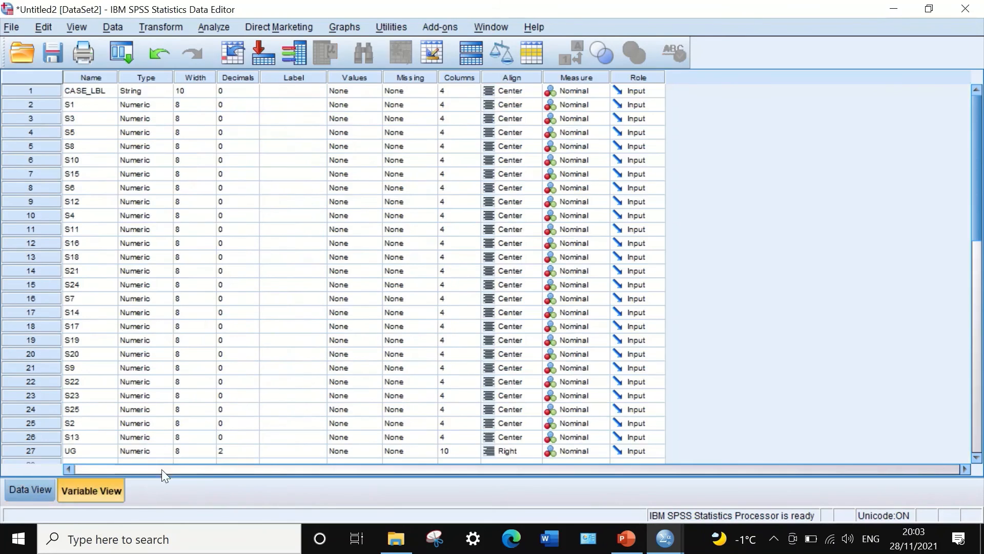
pyautogui.click(245, 450)
pyautogui.click(253, 454)
pyautogui.click(253, 455)
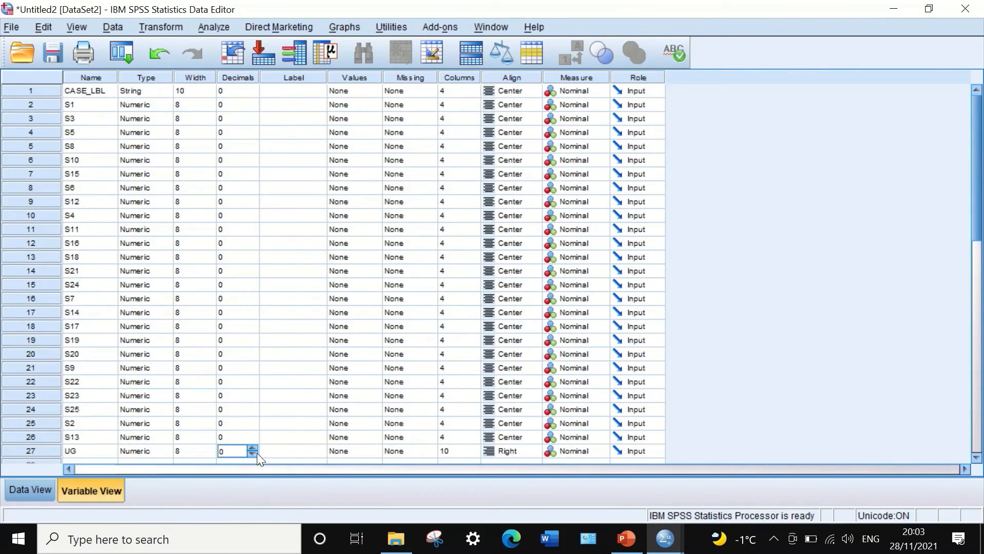
# Step: Set UG's display column width to 4 and its alignment to Center, and return to the data
pyautogui.click(458, 451)
pyautogui.moveTo(461, 454); pyautogui.dragTo(431, 451)
pyautogui.write('4')
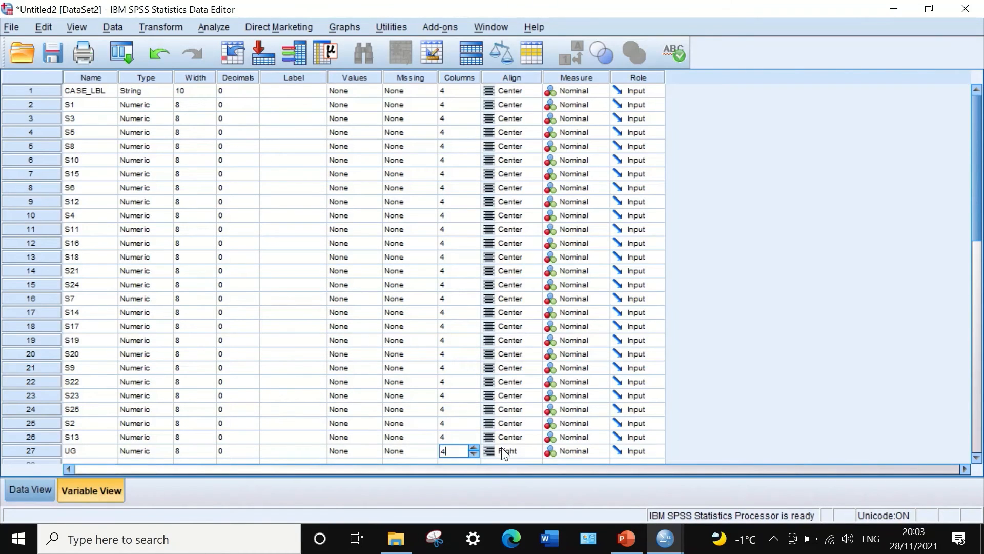
pyautogui.click(517, 452)
pyautogui.click(515, 449)
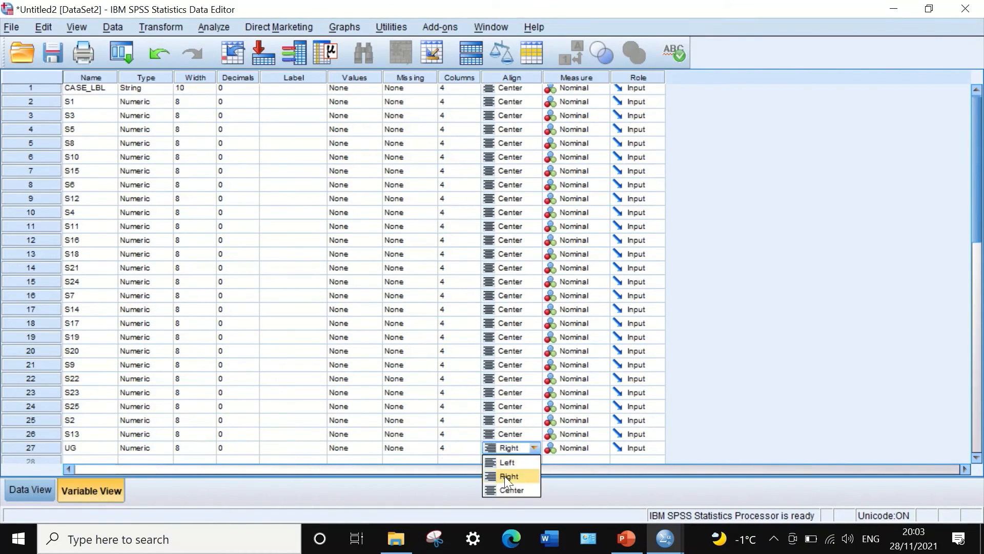
pyautogui.click(506, 488)
pyautogui.click(42, 483)
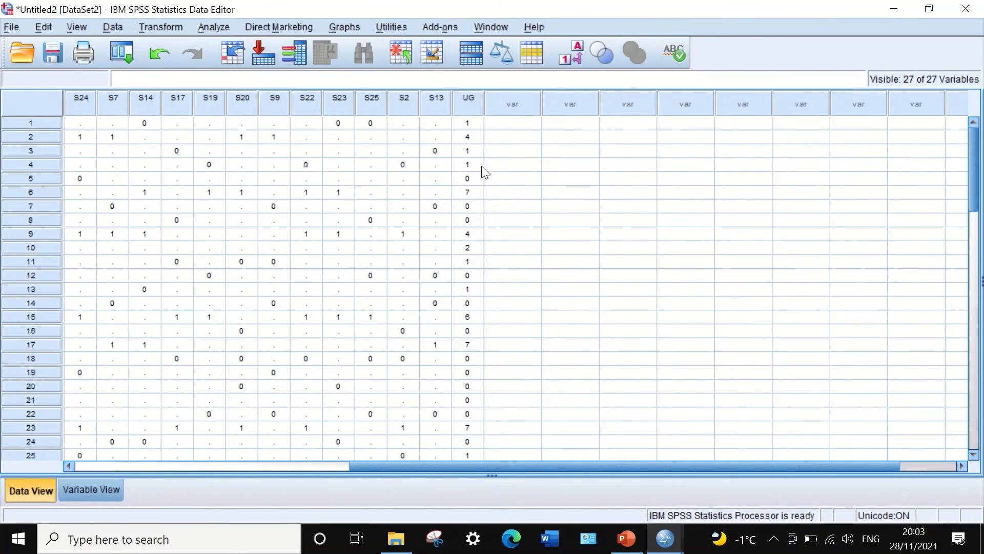
# Step: Reset the Count Values within Cases setup and name the new target variable LG
pyautogui.click(168, 27)
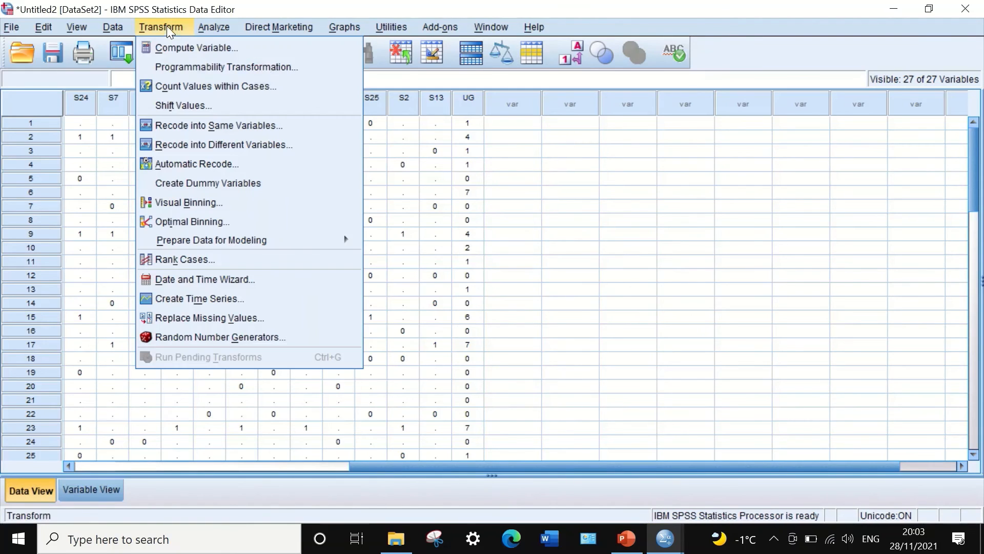
pyautogui.click(186, 86)
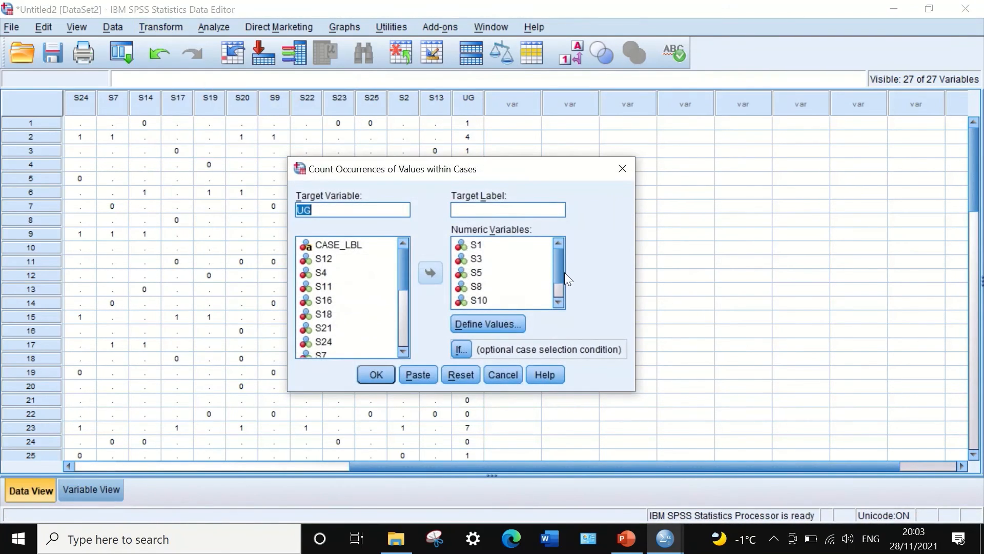
pyautogui.click(454, 373)
pyautogui.click(336, 212)
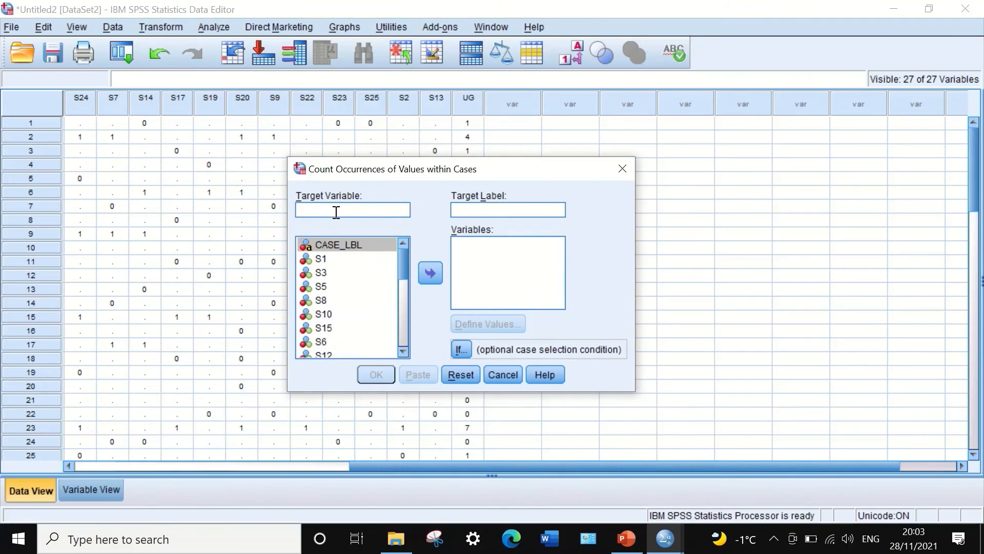
pyautogui.write('LG')
# Step: Add the bottom seven students, S20, S9, S22, S23, S25, S2 and S13, as the variables to count
pyautogui.moveTo(401, 262); pyautogui.dragTo(391, 337)
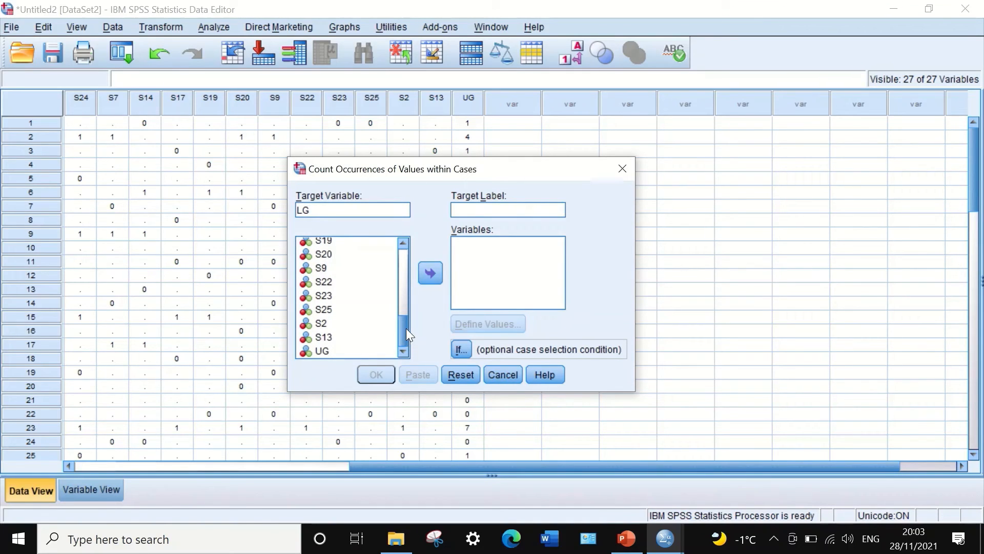
pyautogui.click(317, 336)
pyautogui.keyDown('shift'); pyautogui.click(319, 323); pyautogui.keyUp('shift')
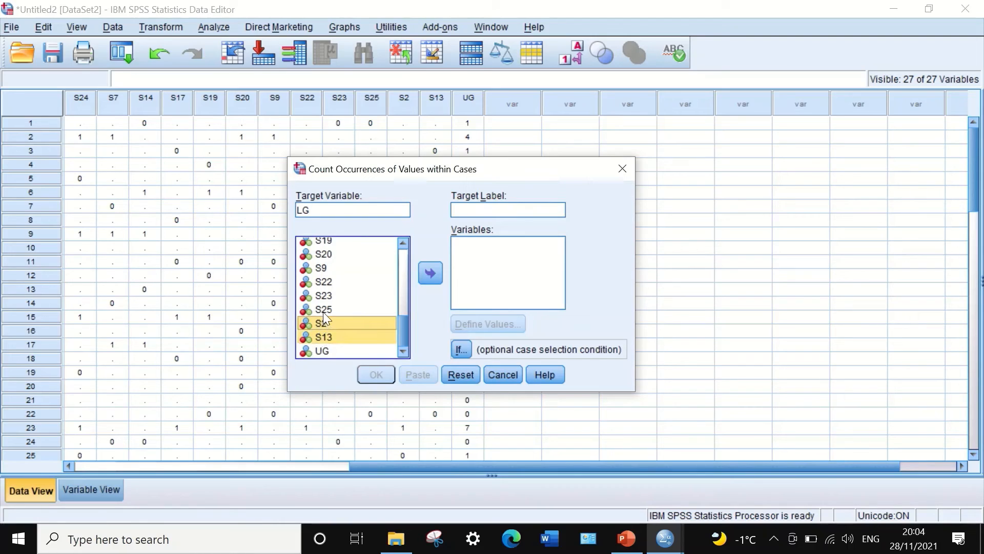
pyautogui.keyDown('shift'); pyautogui.click(323, 312); pyautogui.keyUp('shift')
pyautogui.keyDown('shift'); pyautogui.click(327, 294); pyautogui.keyUp('shift')
pyautogui.keyDown('shift'); pyautogui.click(327, 281); pyautogui.keyUp('shift')
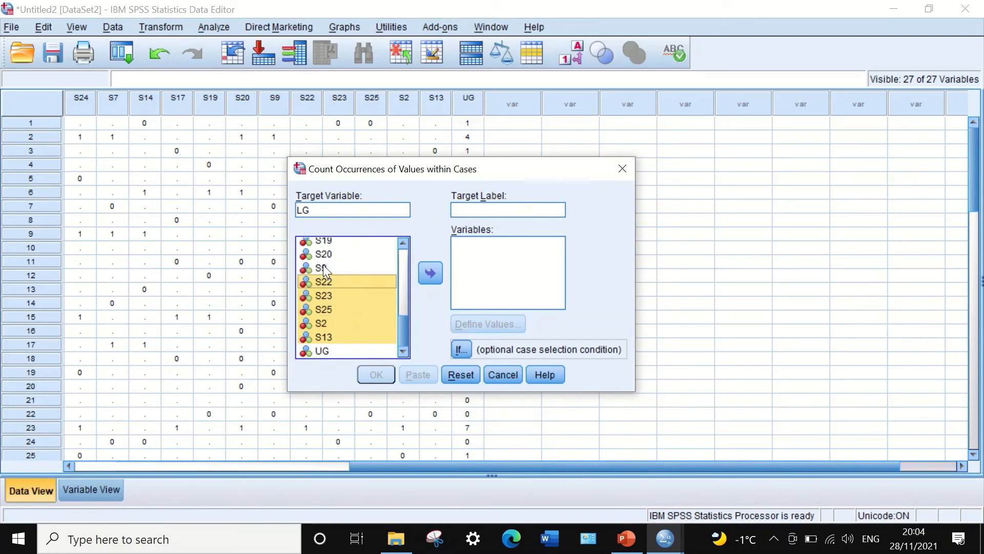
pyautogui.keyDown('shift'); pyautogui.click(322, 265); pyautogui.keyUp('shift')
pyautogui.keyDown('shift'); pyautogui.click(321, 253); pyautogui.keyUp('shift')
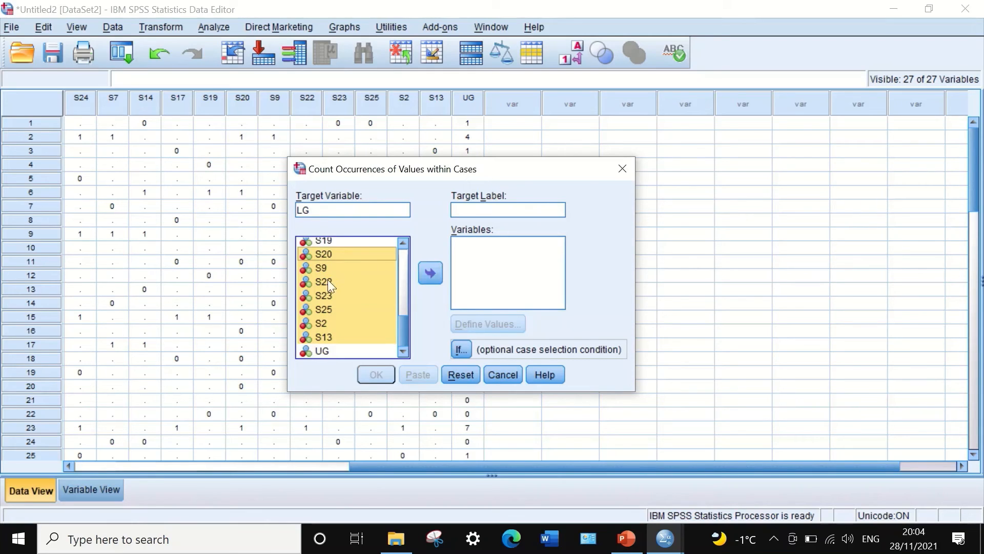
pyautogui.click(431, 273)
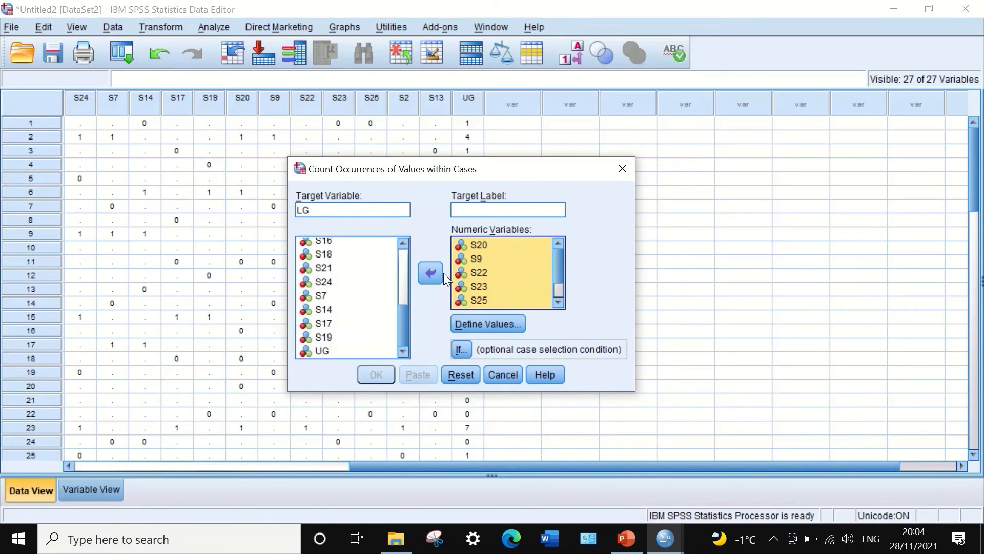
# Step: Define the LG values to count as the range 0 through 1, run the count and minimize the output window
pyautogui.click(500, 326)
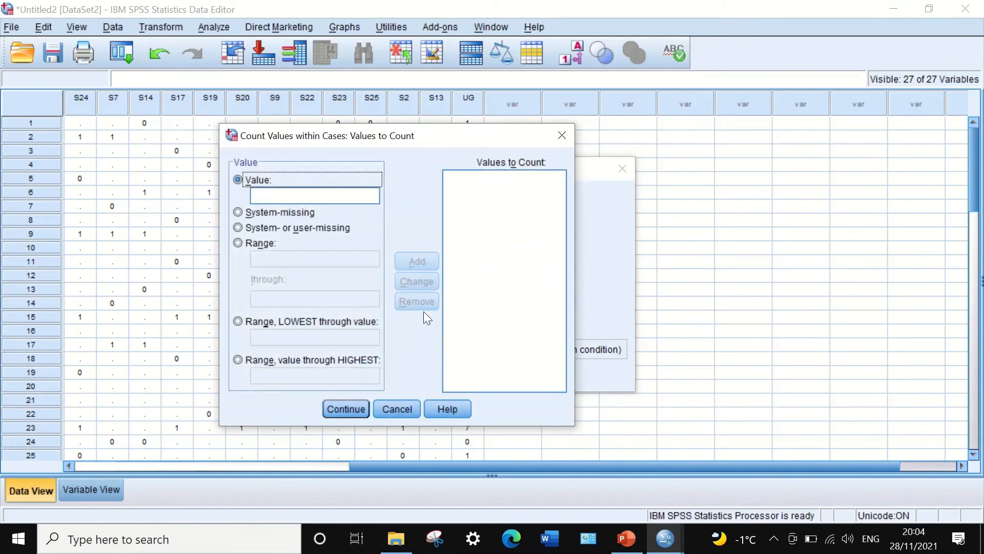
pyautogui.click(238, 243)
pyautogui.click(256, 258)
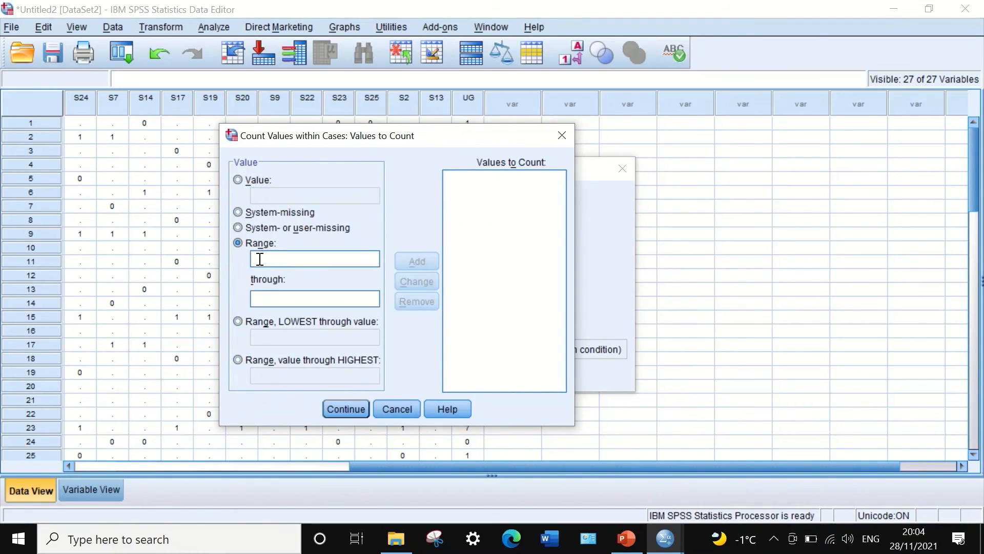
pyautogui.write('0')
pyautogui.write('1')
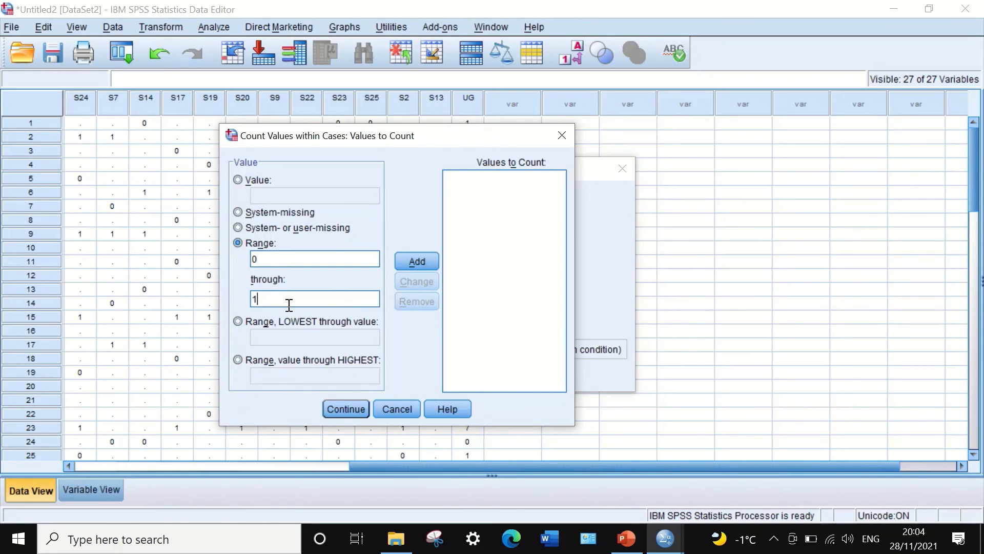
pyautogui.click(416, 262)
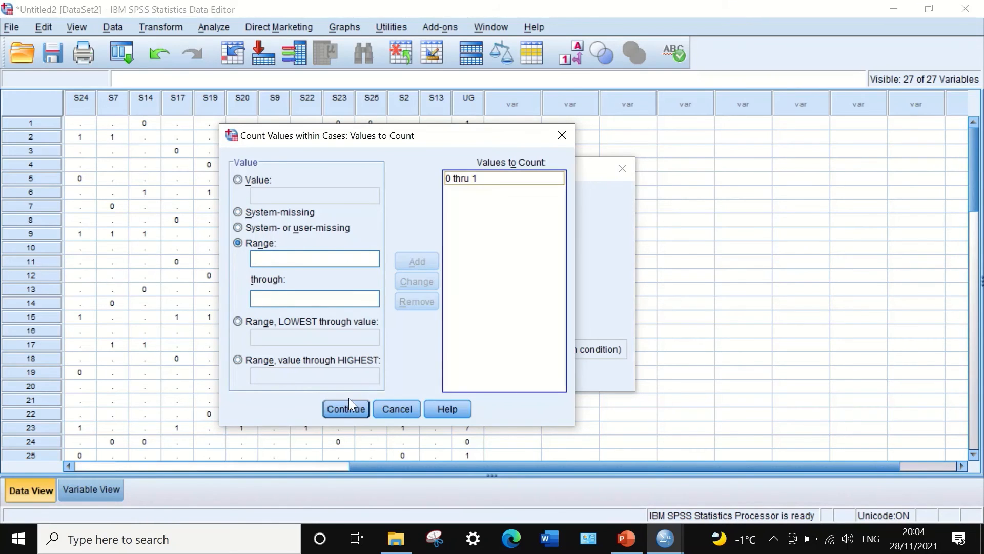
pyautogui.click(344, 410)
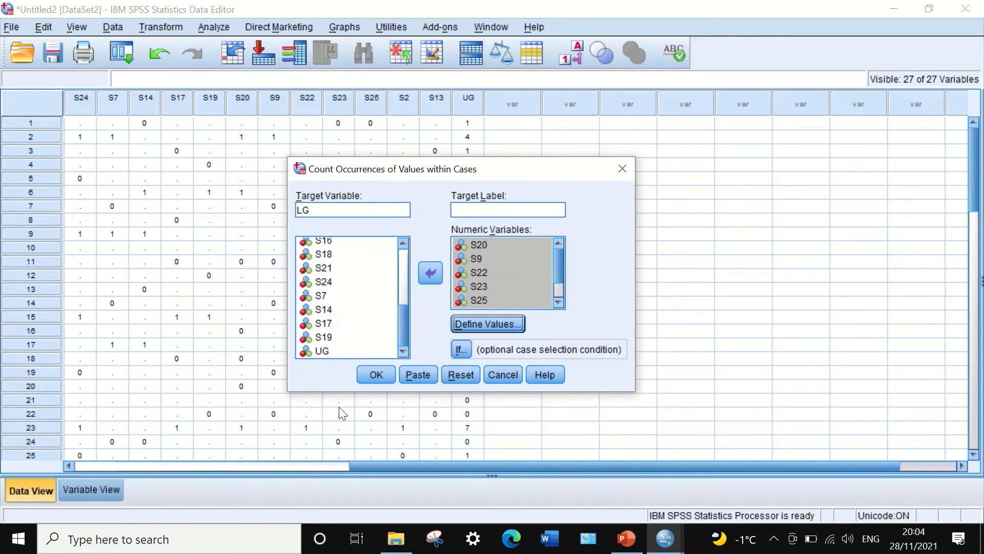
pyautogui.click(377, 373)
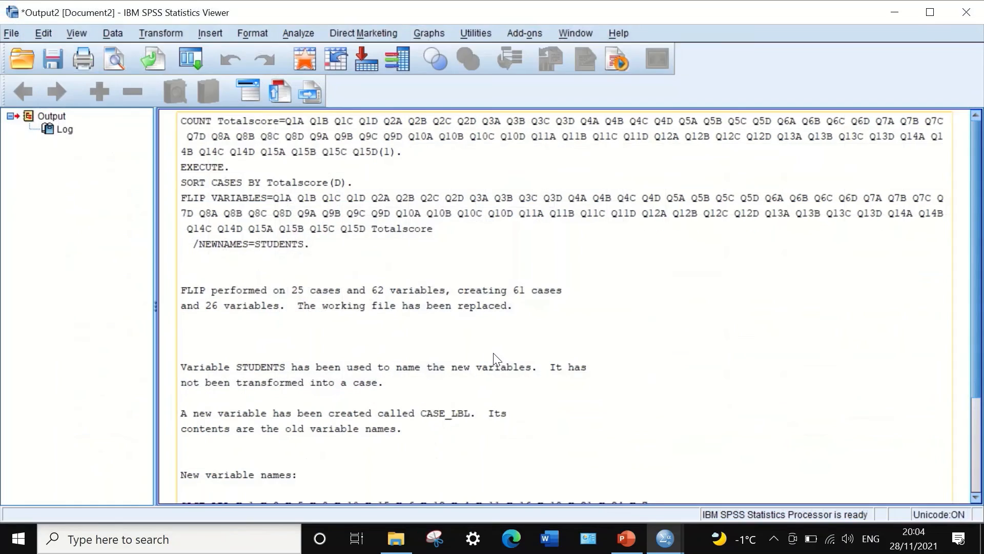
pyautogui.click(897, 12)
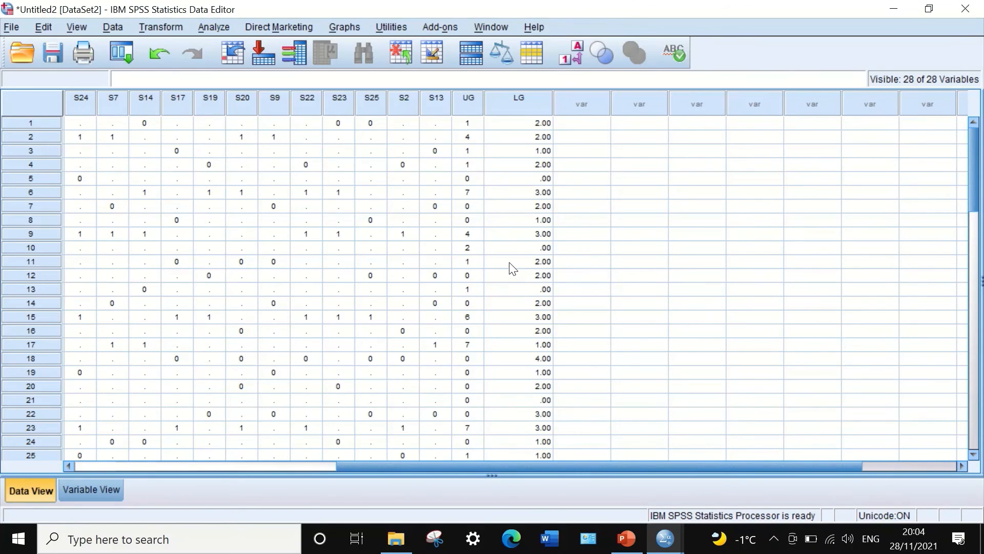
# Step: Set the number of decimals of the LG variable to 0
pyautogui.click(91, 488)
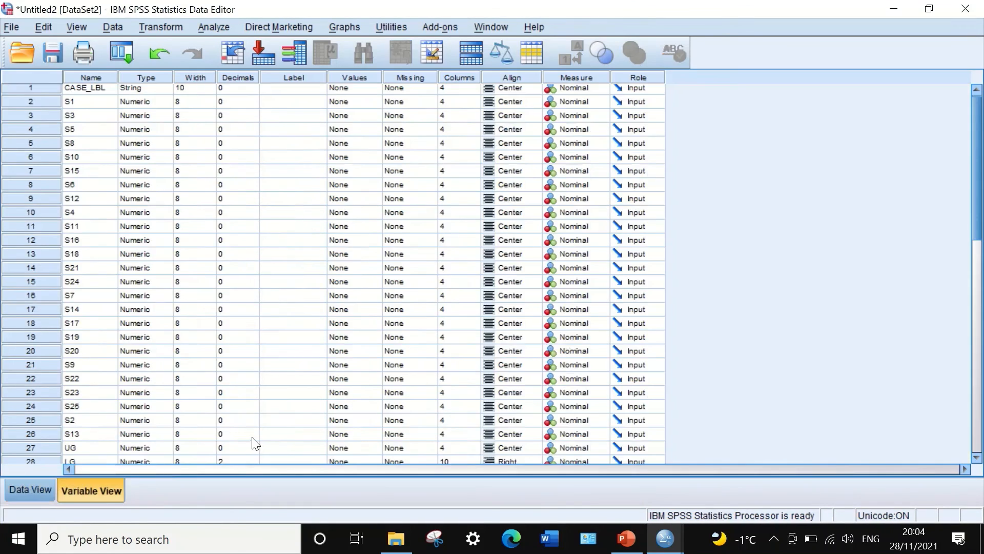
pyautogui.scroll(-4, 241, 440)
pyautogui.click(249, 296)
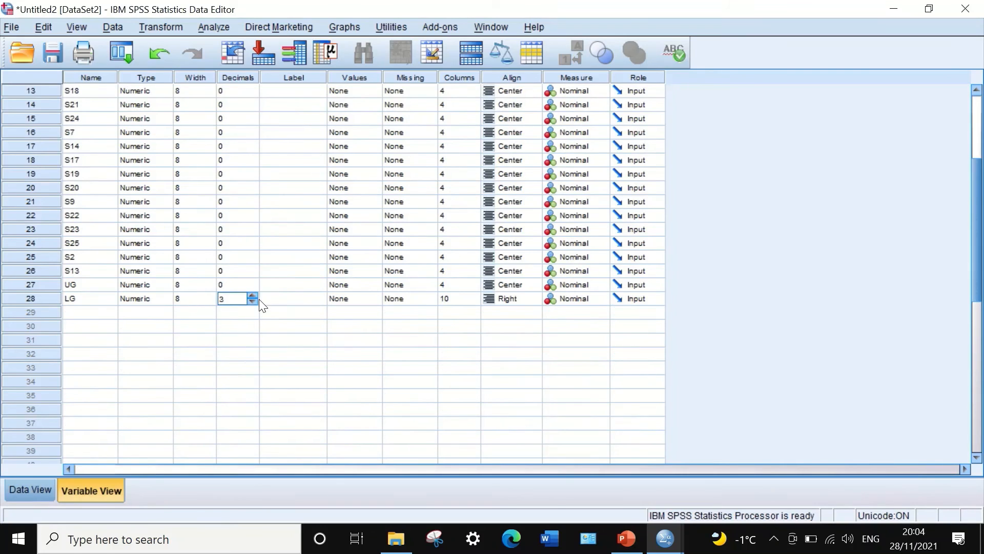
pyautogui.click(255, 302)
# Step: Set LG's display column width to 4 and its alignment to Center, and return to the data
pyautogui.click(463, 299)
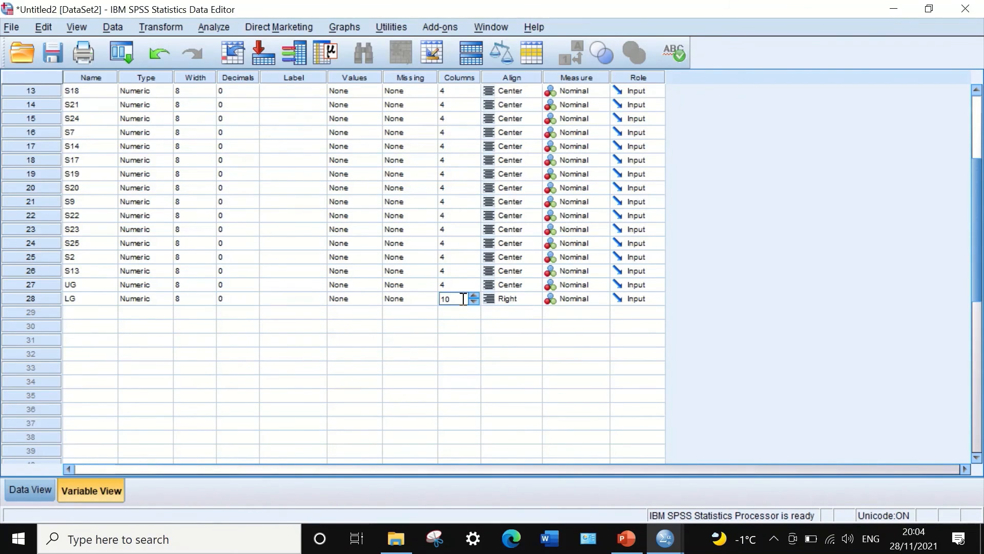
pyautogui.moveTo(463, 299); pyautogui.dragTo(439, 299)
pyautogui.write('4')
pyautogui.click(533, 299)
pyautogui.click(534, 298)
pyautogui.click(503, 340)
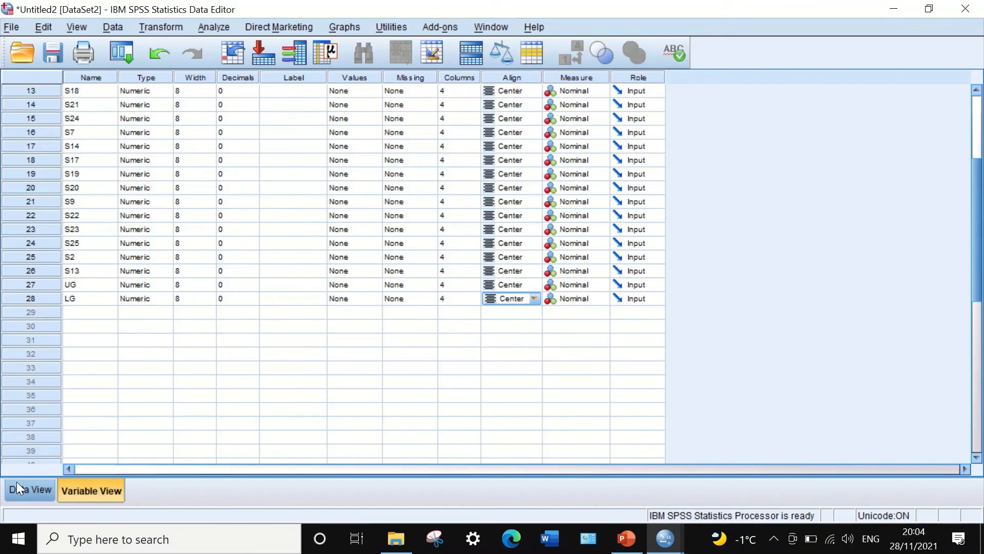
pyautogui.click(31, 487)
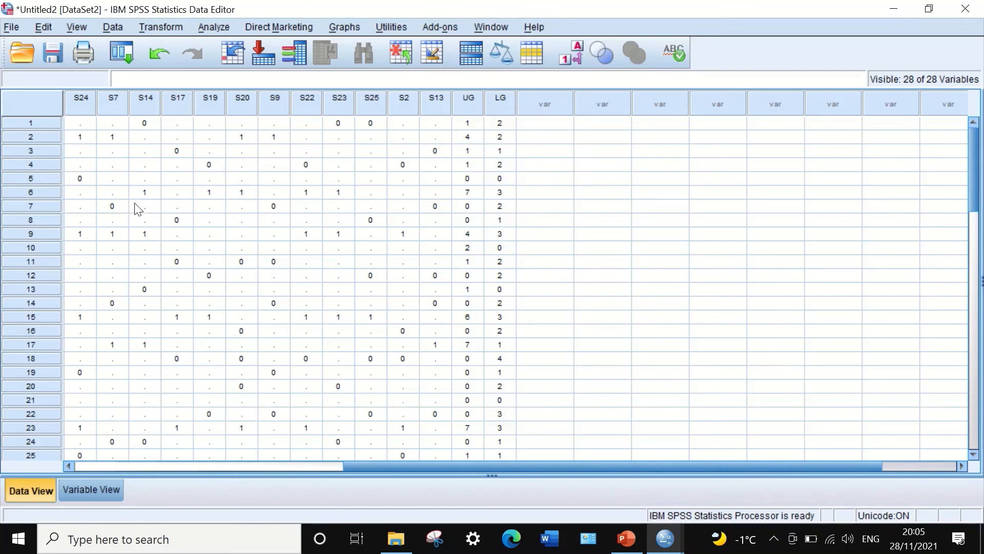
# Step: Start computing a new variable named ID, entering an opening parenthesis and the difference UG - LG as its numeric expression
pyautogui.click(154, 25)
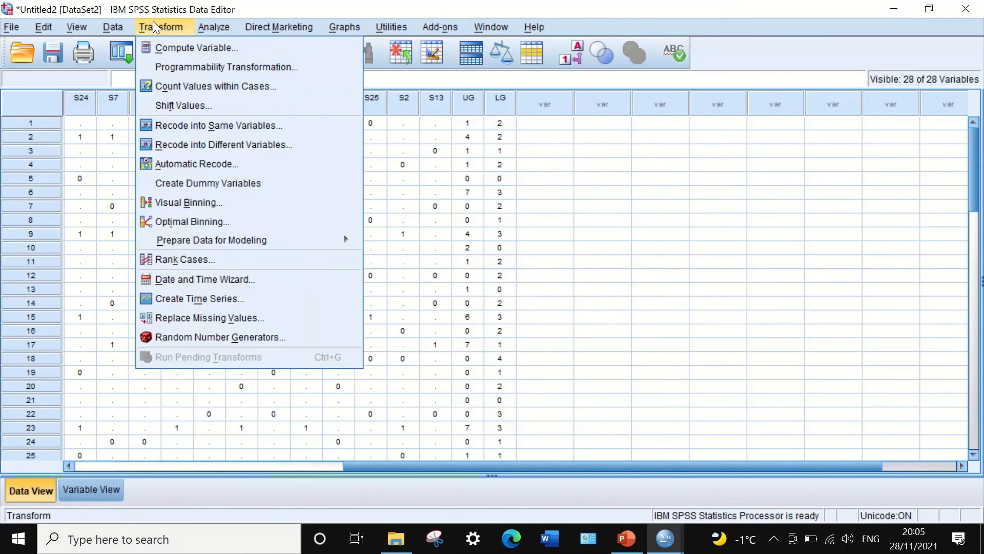
pyautogui.click(156, 47)
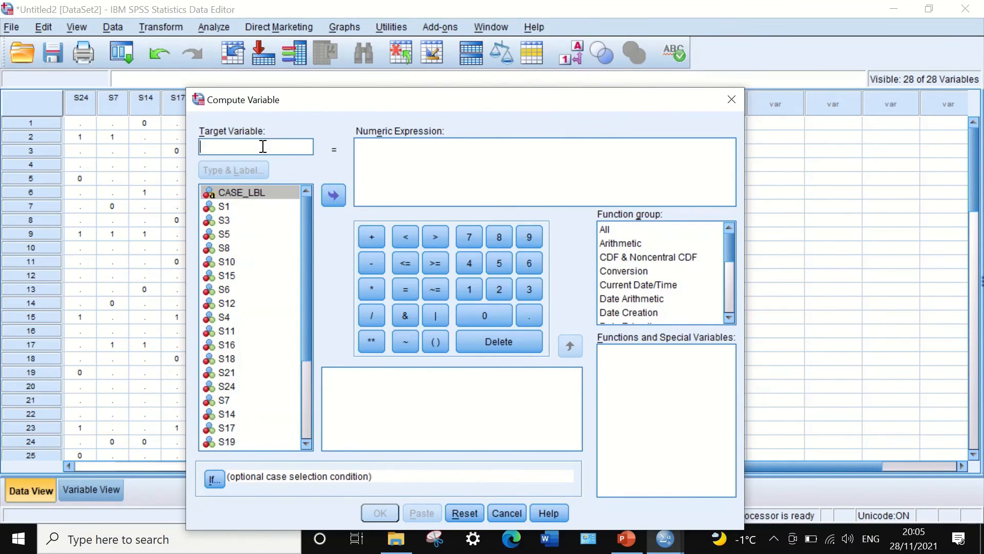
pyautogui.write('ID')
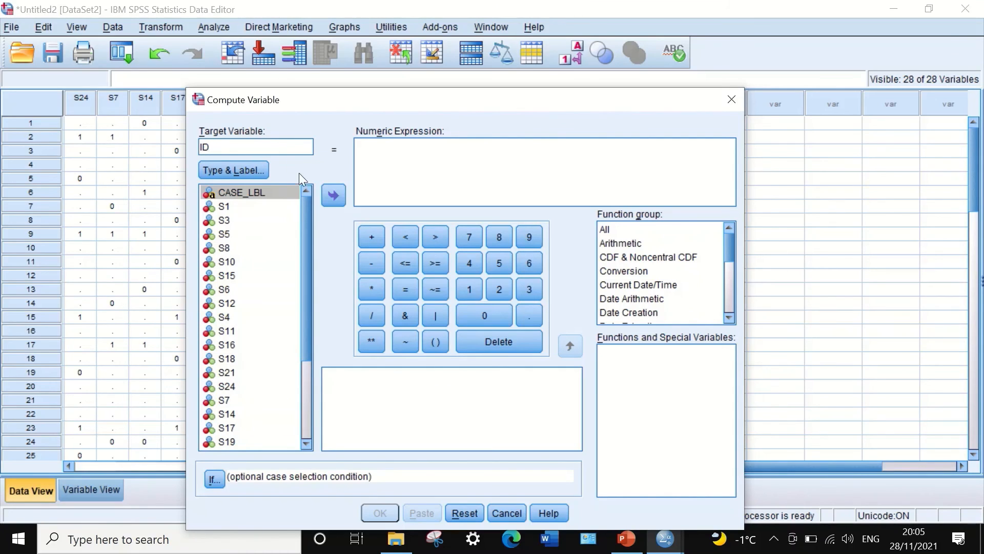
pyautogui.click(389, 151)
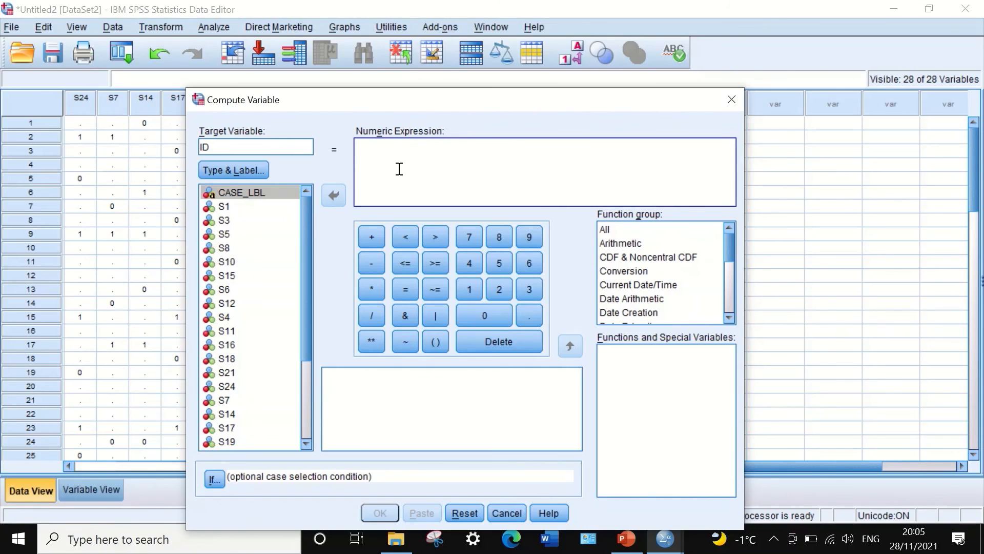
pyautogui.write('(')
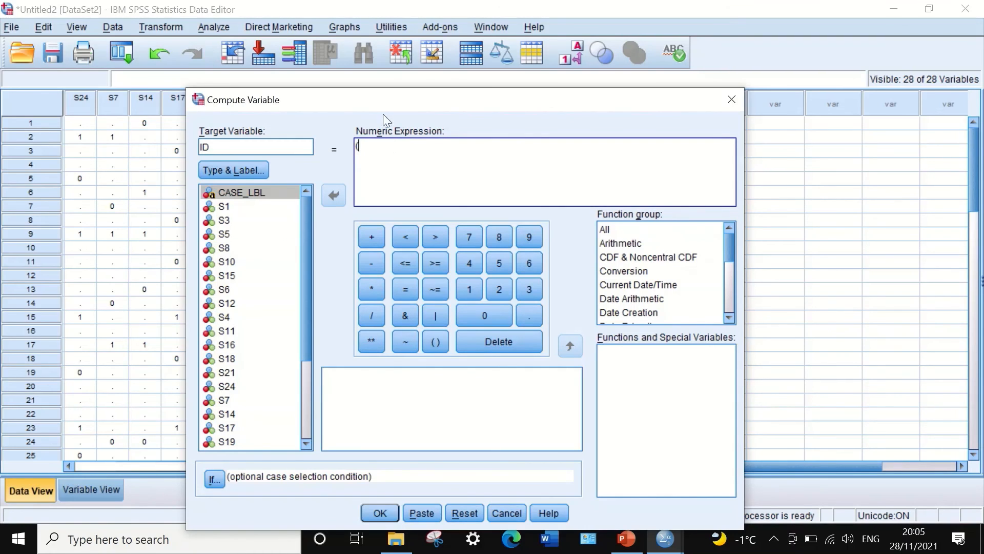
pyautogui.moveTo(302, 253); pyautogui.dragTo(309, 395)
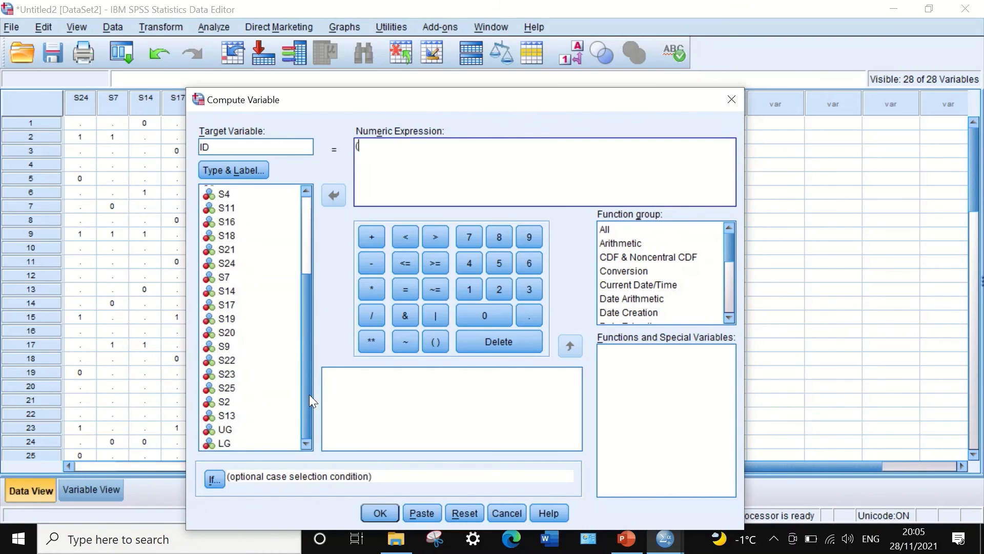
pyautogui.click(224, 430)
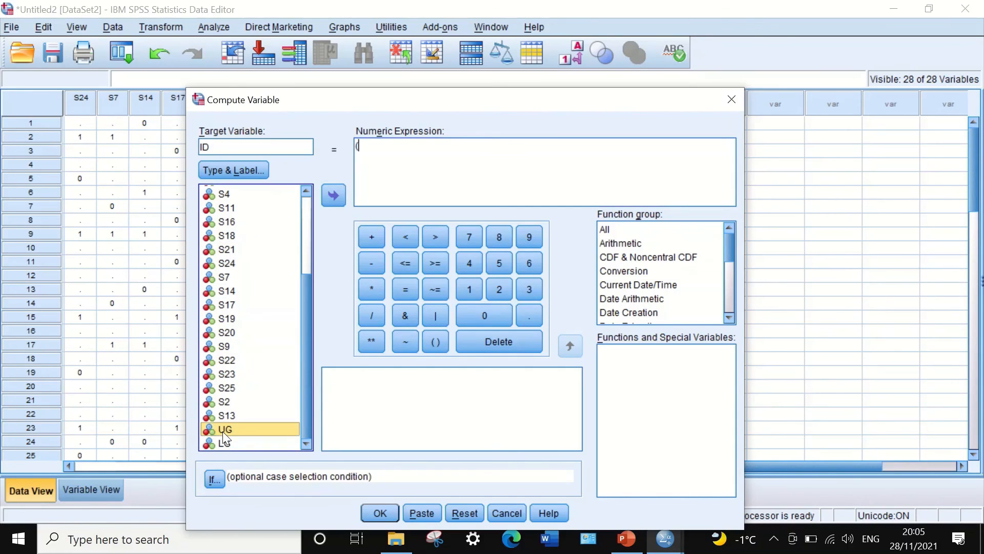
pyautogui.click(334, 196)
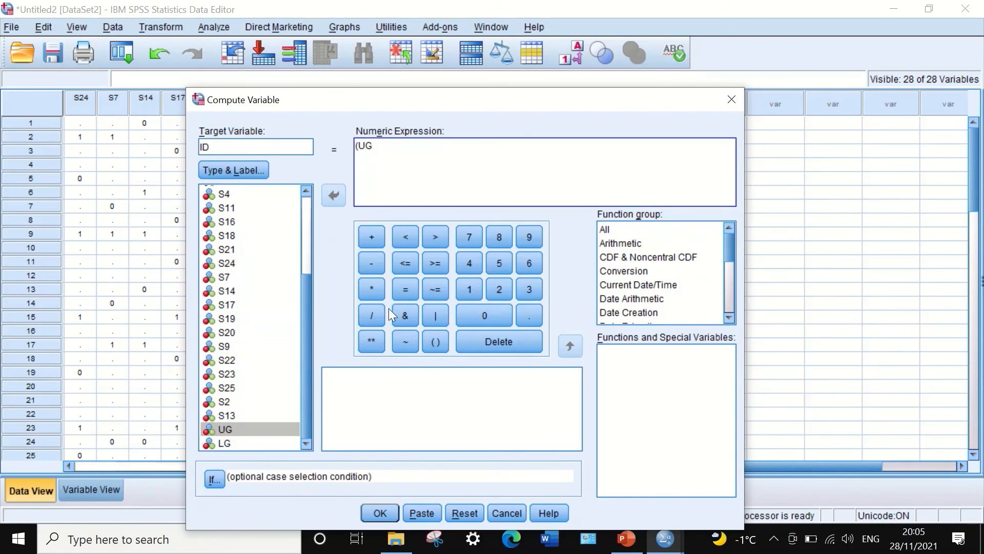
pyautogui.click(374, 266)
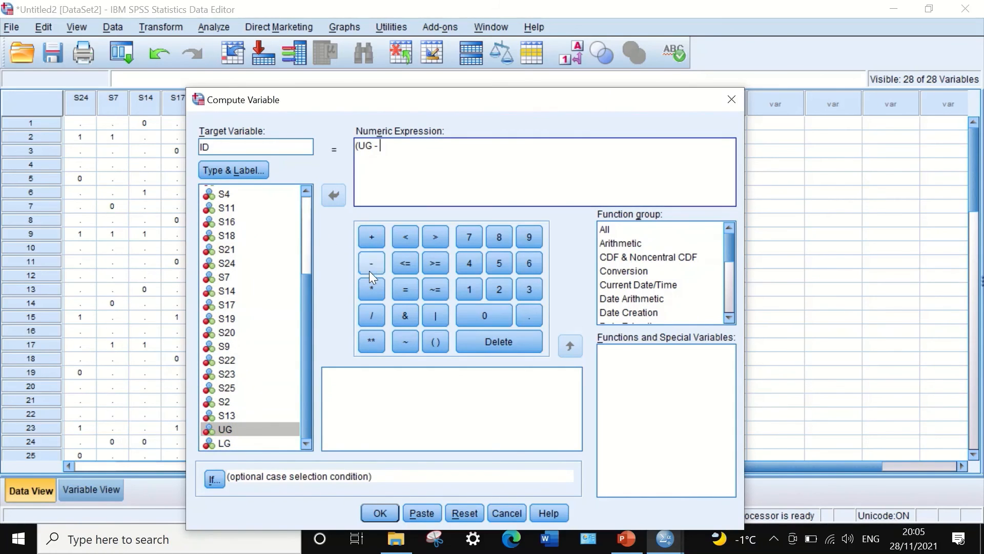
pyautogui.click(221, 444)
pyautogui.click(335, 196)
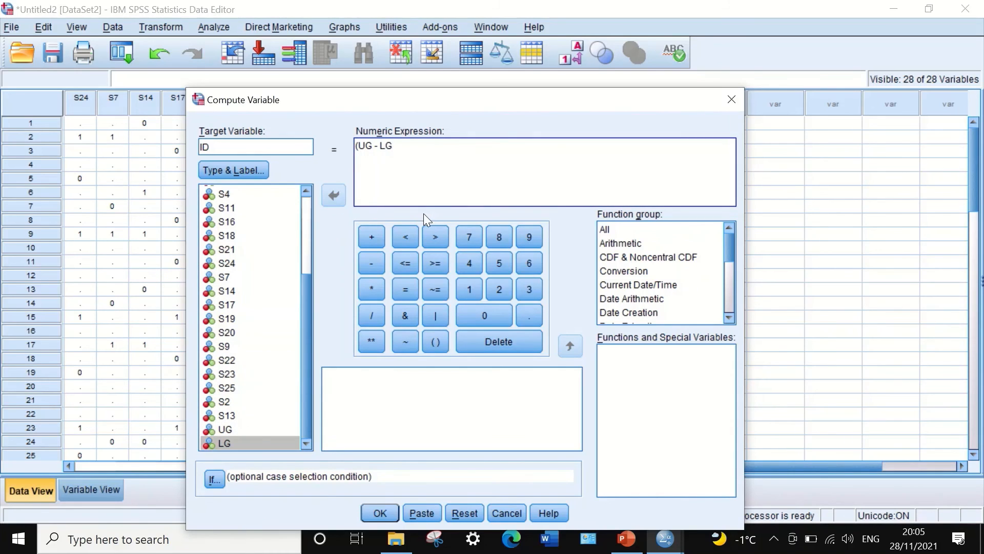
# Step: Close the parenthesis, divide the UG - LG difference by 7, run the computation and minimize the output window
pyautogui.write(')')
pyautogui.click(372, 314)
pyautogui.click(469, 238)
pyautogui.click(389, 513)
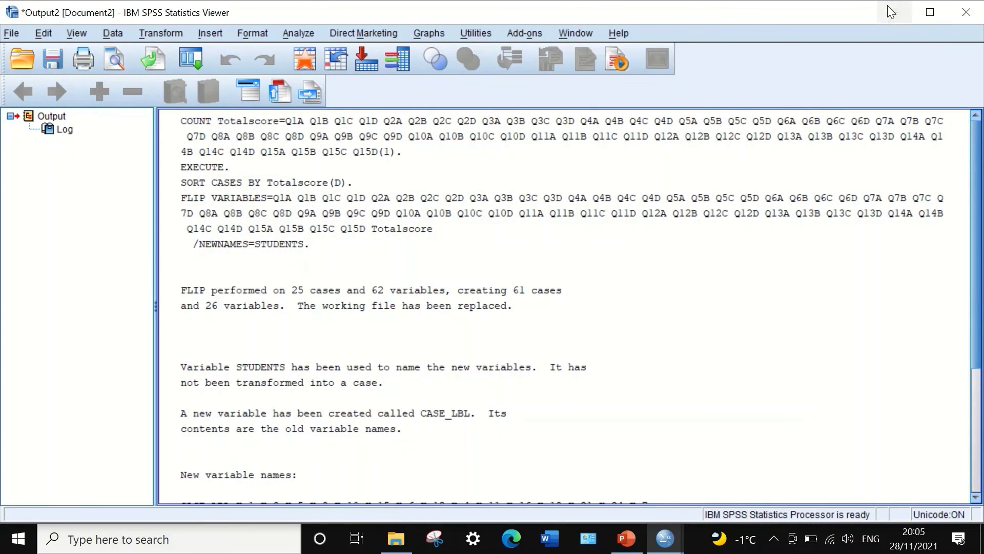
pyautogui.click(889, 8)
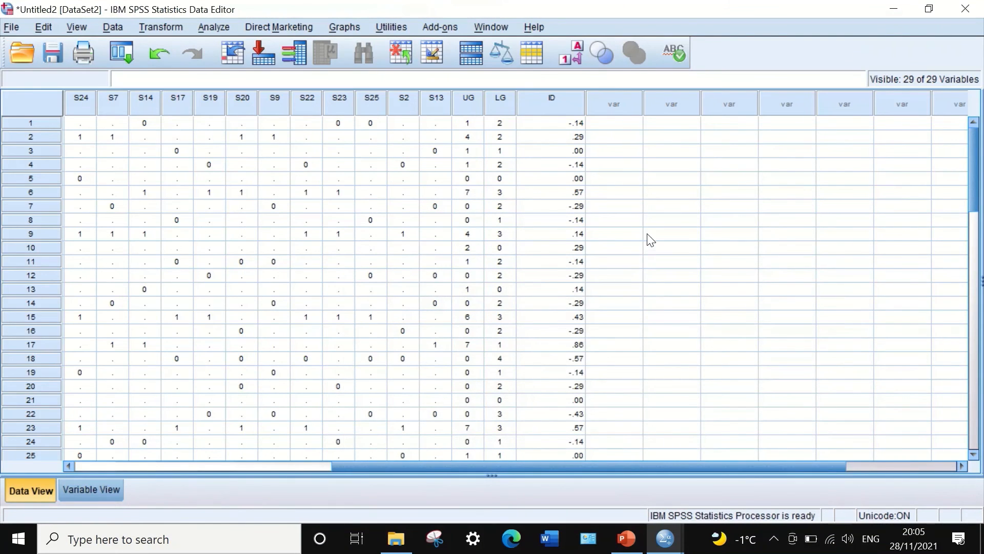
# Step: Set the ID variable's decimals to 3 and its display column width to 4
pyautogui.click(91, 490)
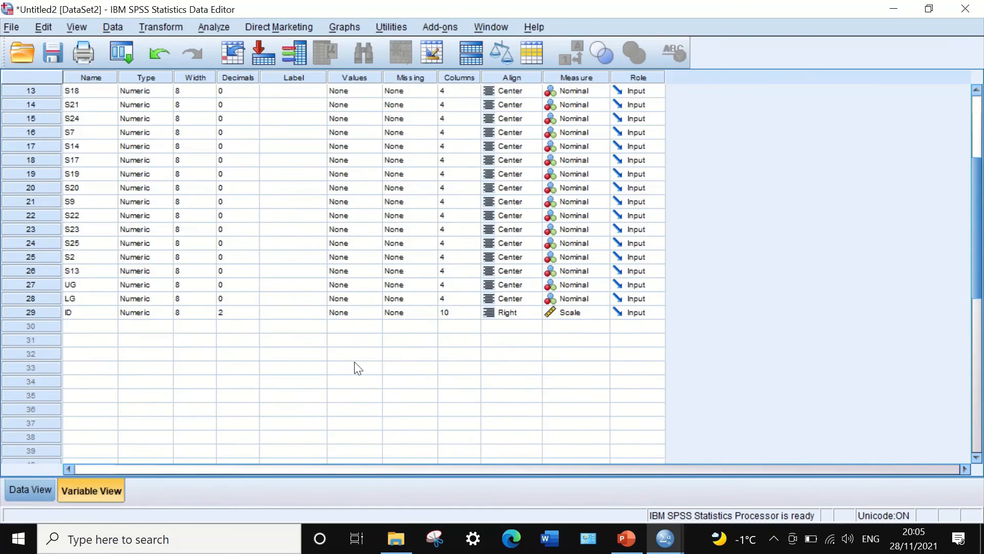
pyautogui.click(232, 312)
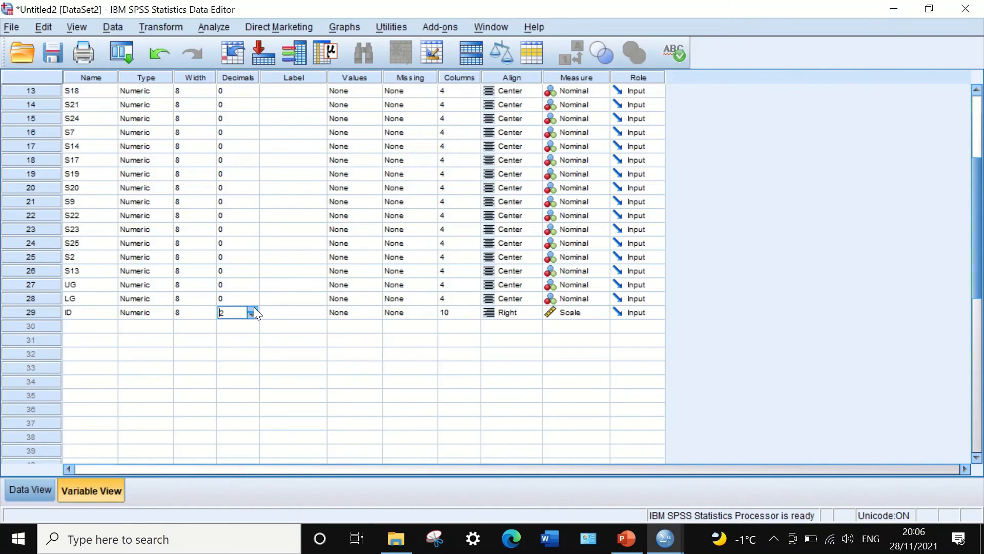
pyautogui.click(254, 308)
pyautogui.click(463, 314)
pyautogui.moveTo(450, 312); pyautogui.dragTo(435, 315)
pyautogui.write('4')
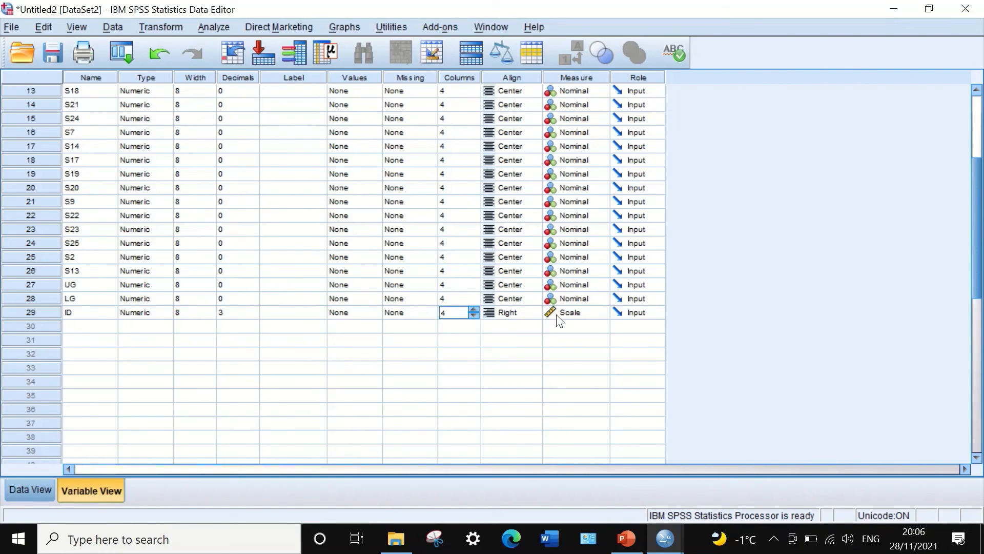
# Step: Set the ID variable's alignment to Center and return to the data
pyautogui.click(514, 313)
pyautogui.click(495, 353)
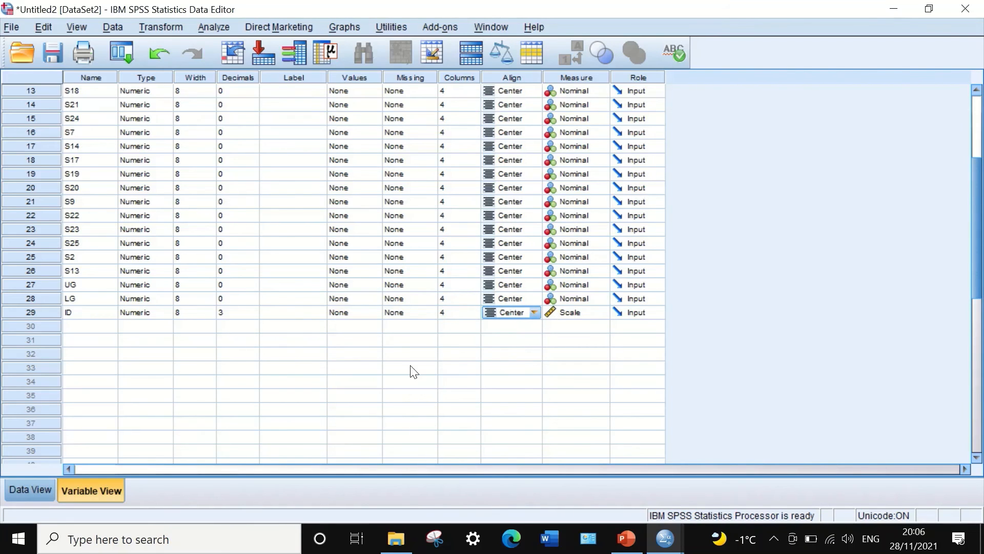
pyautogui.click(16, 486)
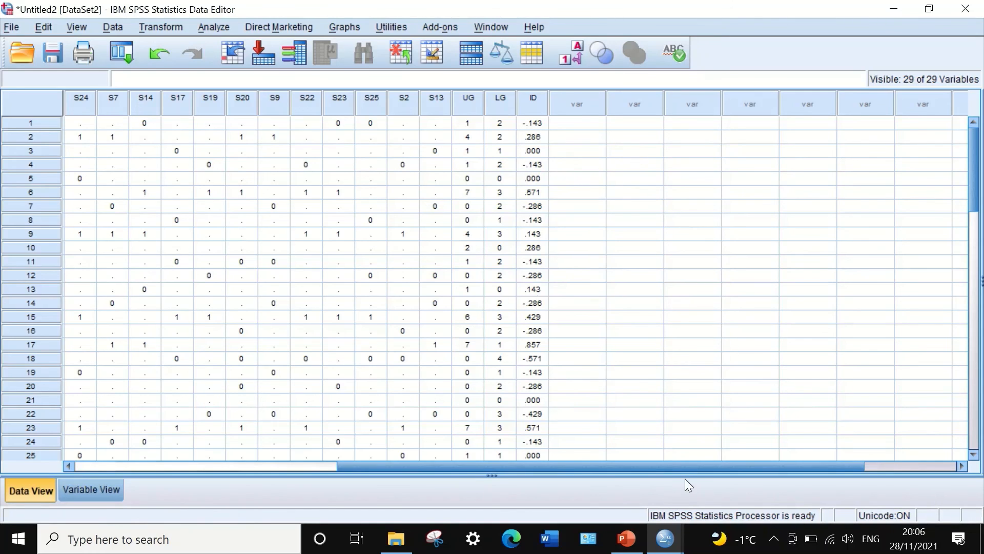
# Step: Examine the discrimination index values against the answer options, highlighting the Q3B row to compare its UG, LG and ID
pyautogui.moveTo(686, 465); pyautogui.dragTo(325, 433)
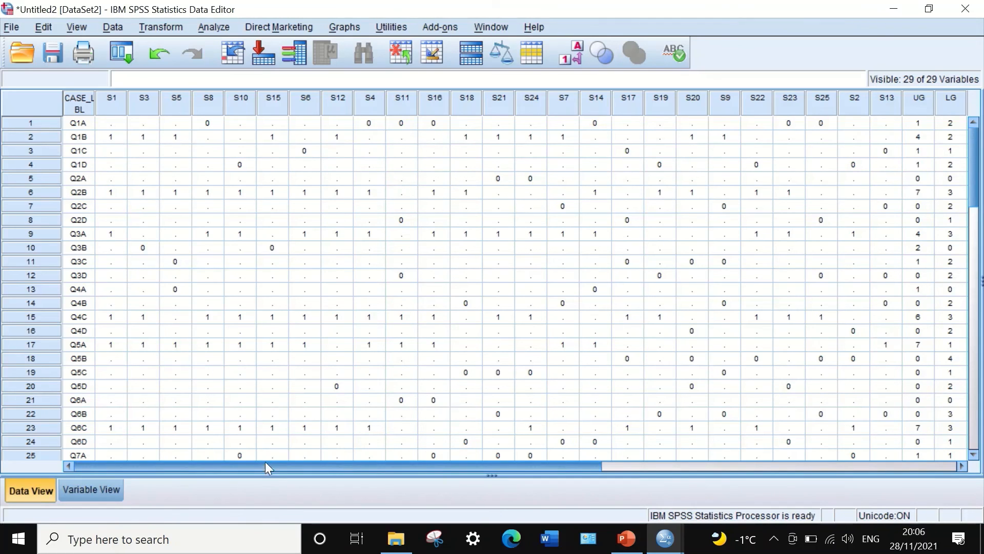
pyautogui.moveTo(266, 461); pyautogui.dragTo(521, 467)
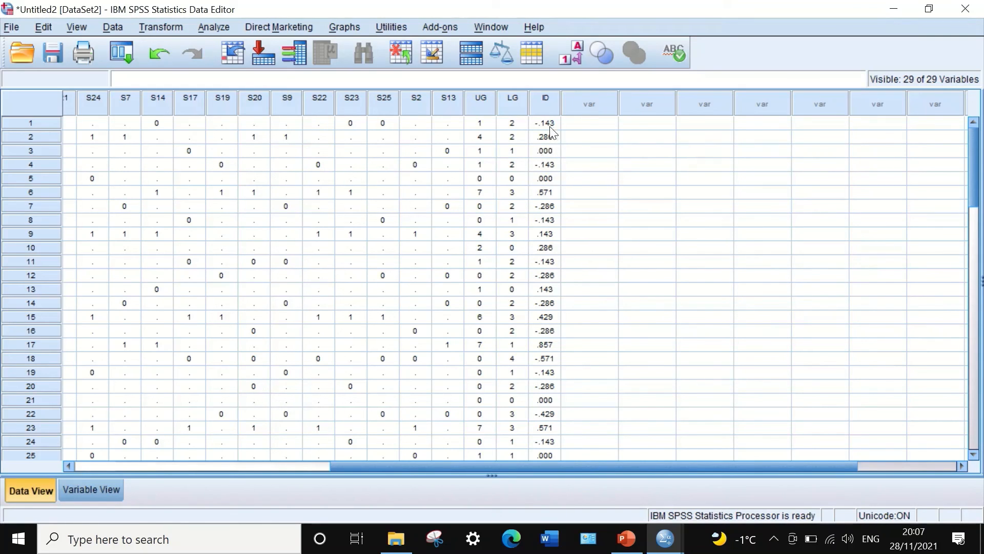
pyautogui.click(547, 150)
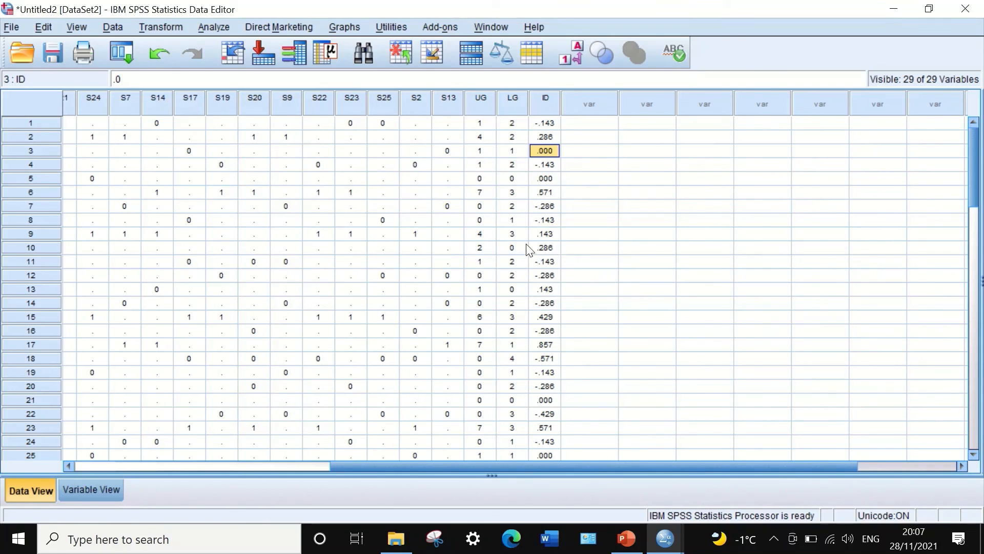
pyautogui.click(56, 247)
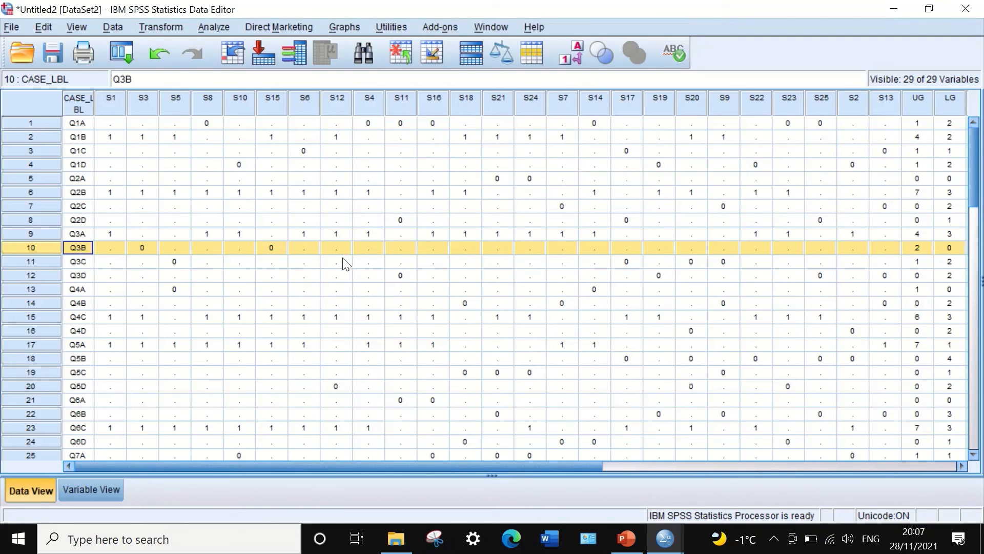
pyautogui.moveTo(302, 463); pyautogui.dragTo(543, 478)
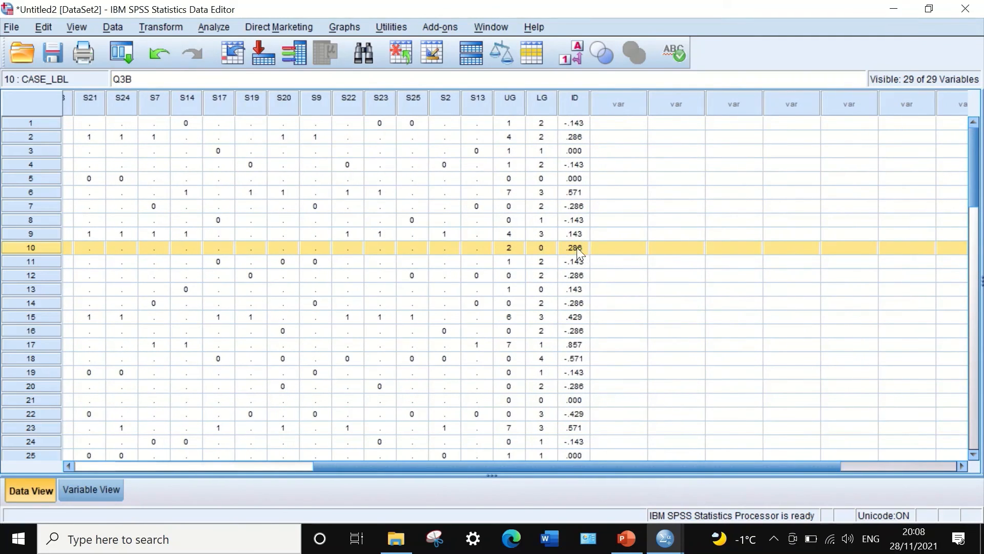